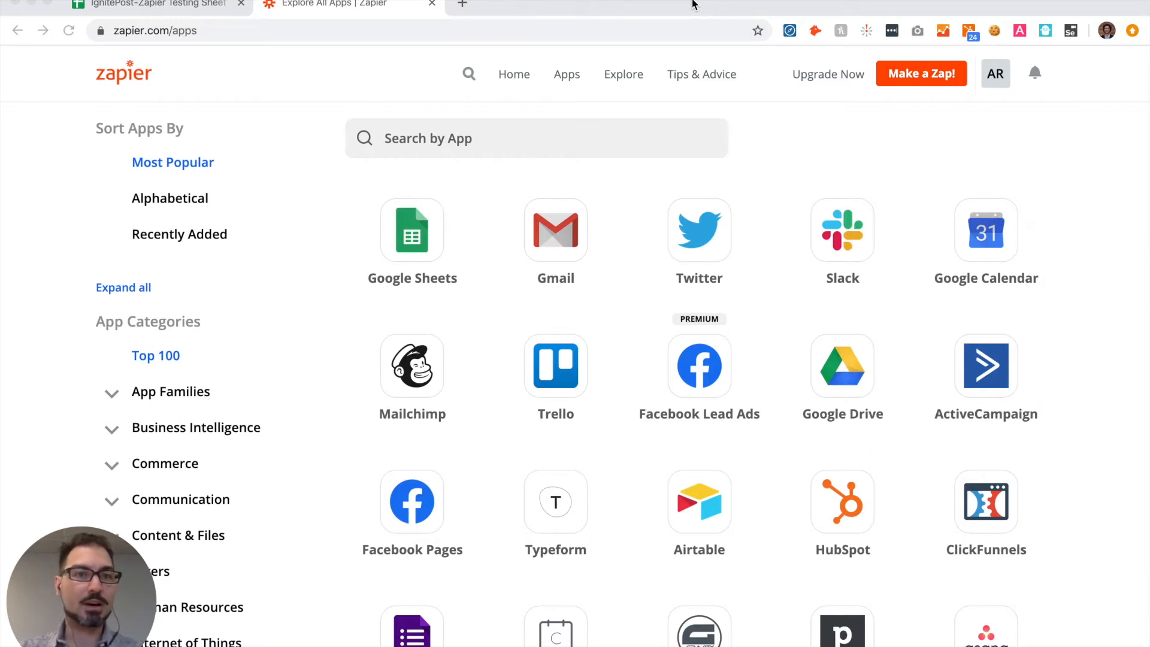
Step: Start a new Zap and choose Google Sheets as its trigger app
{"action": "left_click", "coordinate": [924, 76]}
{"action": "left_click", "coordinate": [924, 77]}
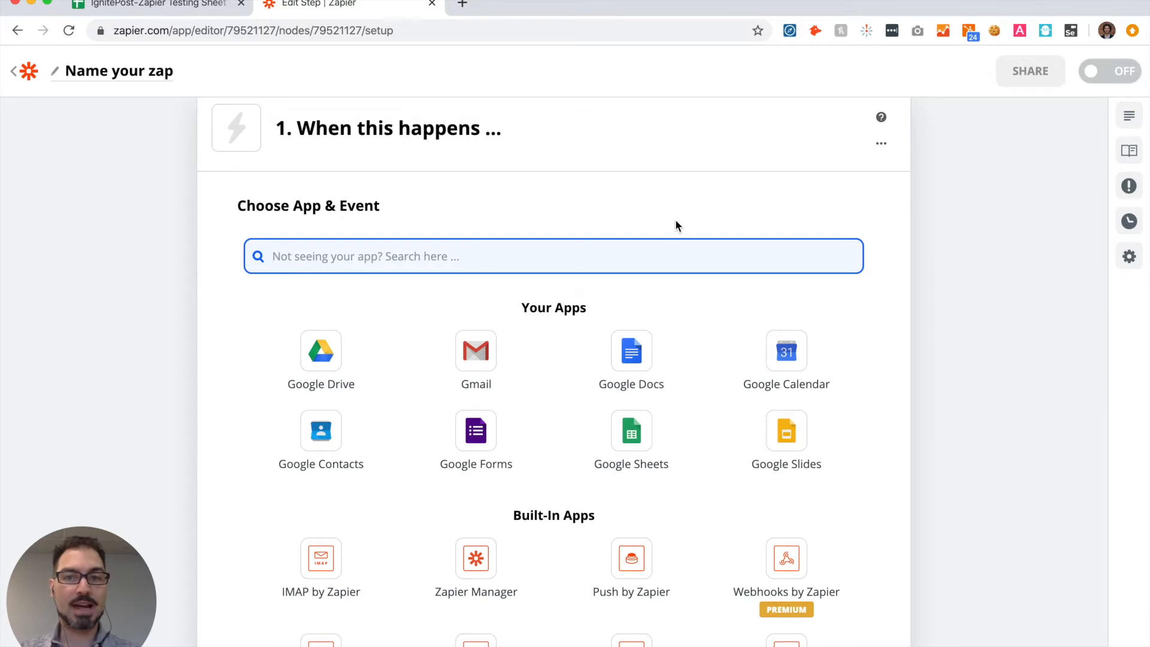
{"action": "scroll", "coordinate": [566, 229], "scroll_direction": "down", "scroll_amount": 1}
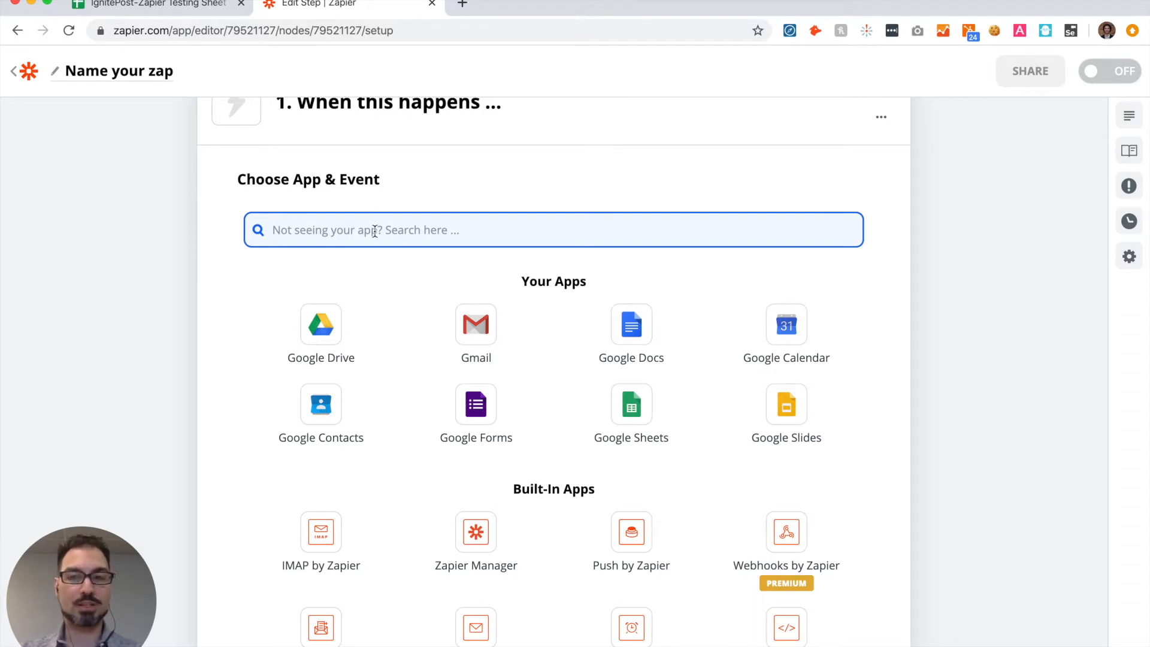
{"action": "type", "text": "google shee"}
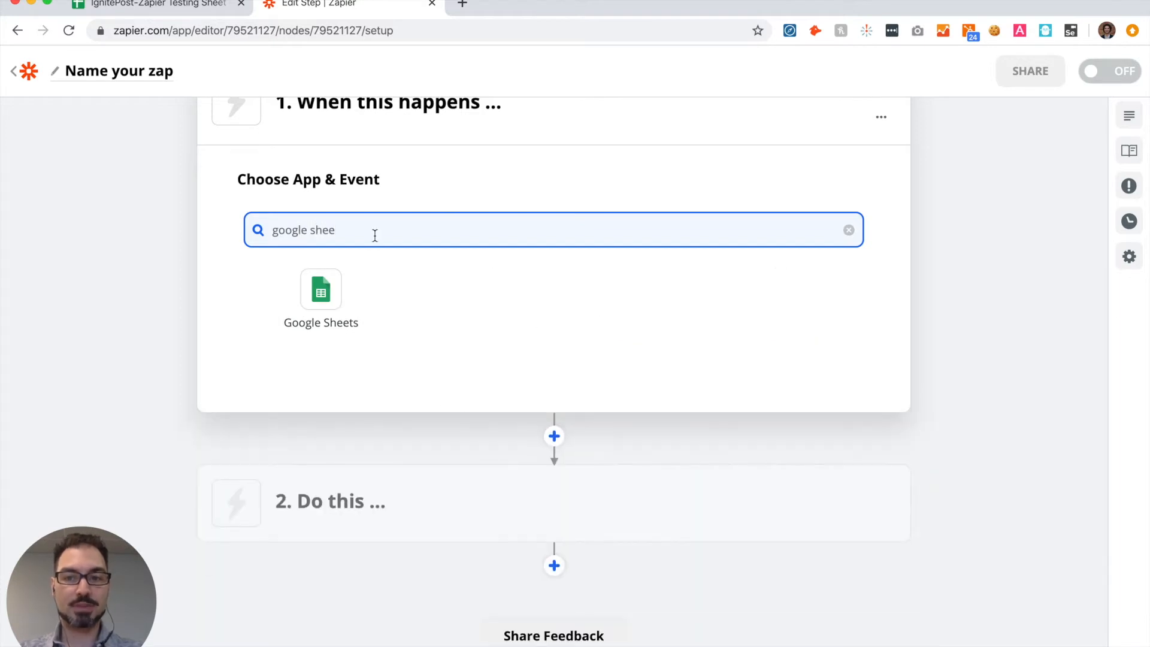
{"action": "left_click", "coordinate": [326, 288]}
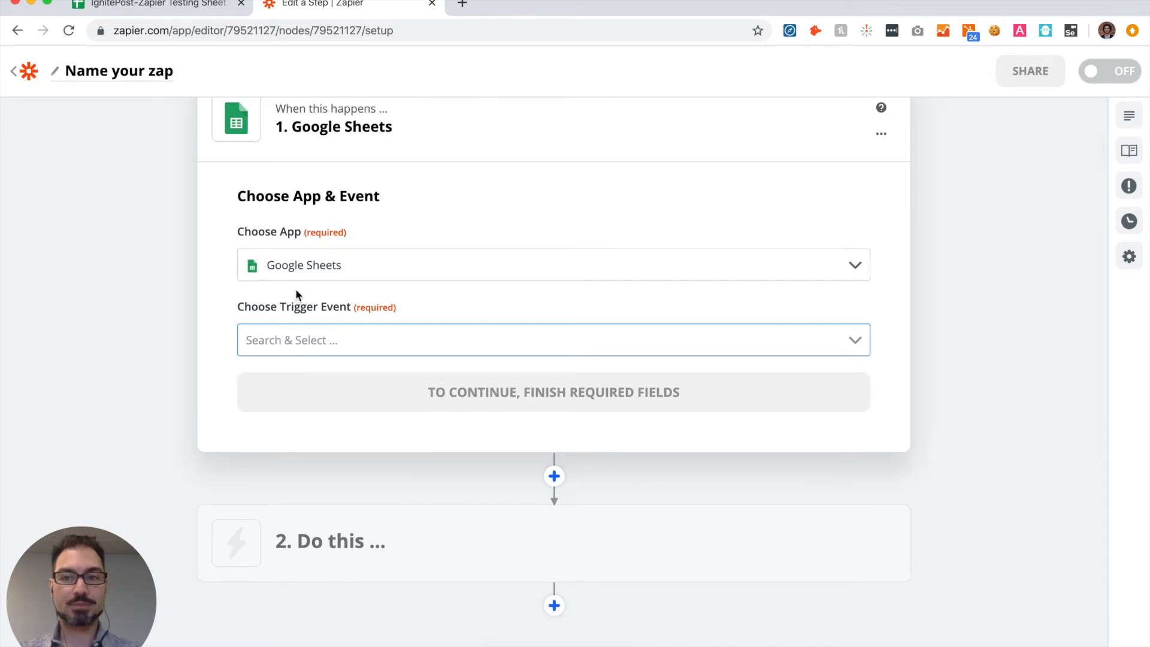
Step: Set the trigger event to New Spreadsheet Row and continue to the account choice
{"action": "scroll", "coordinate": [210, 329], "scroll_direction": "down", "scroll_amount": 1}
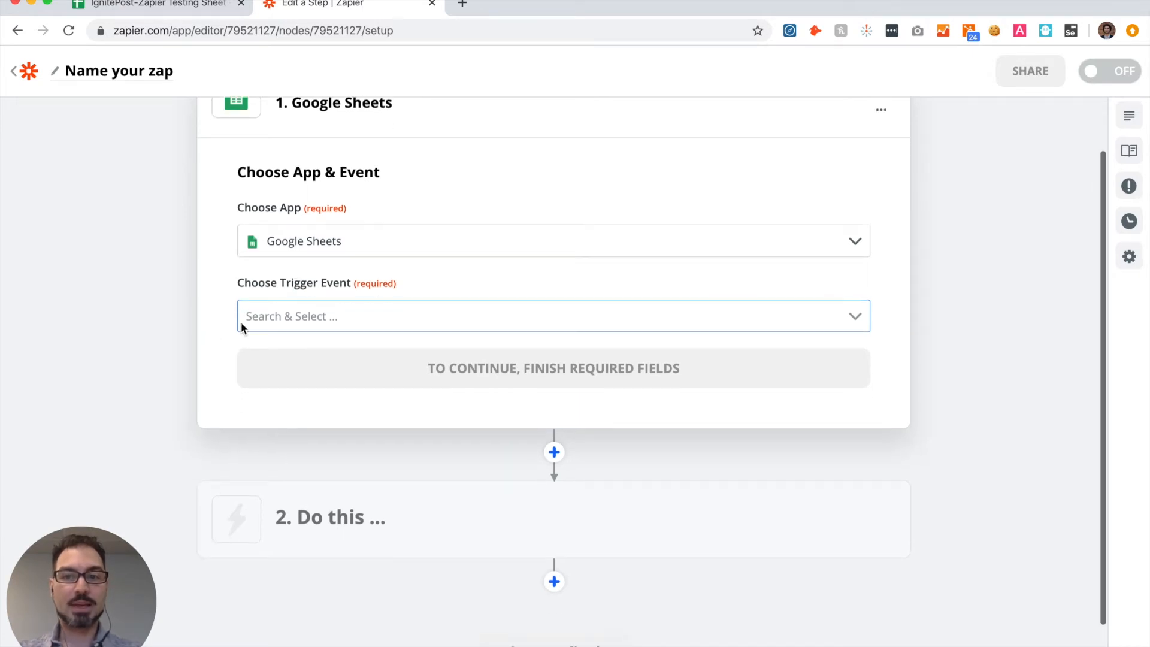
{"action": "scroll", "coordinate": [362, 309], "scroll_direction": "down", "scroll_amount": 1}
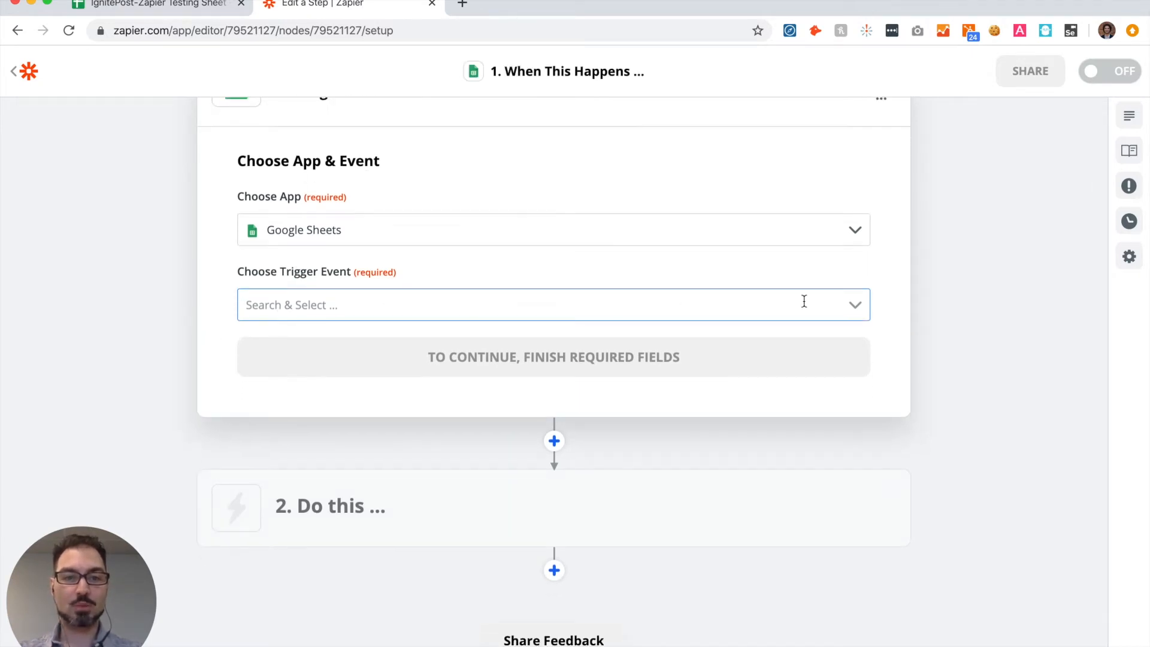
{"action": "left_click", "coordinate": [856, 307]}
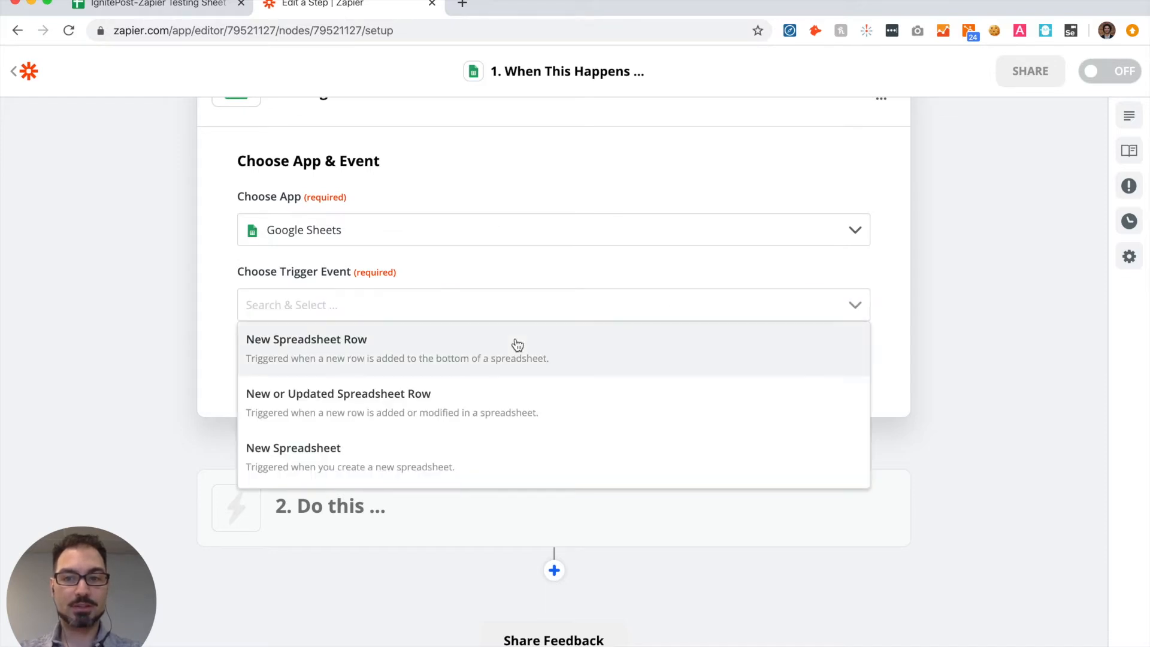
{"action": "left_click", "coordinate": [284, 347]}
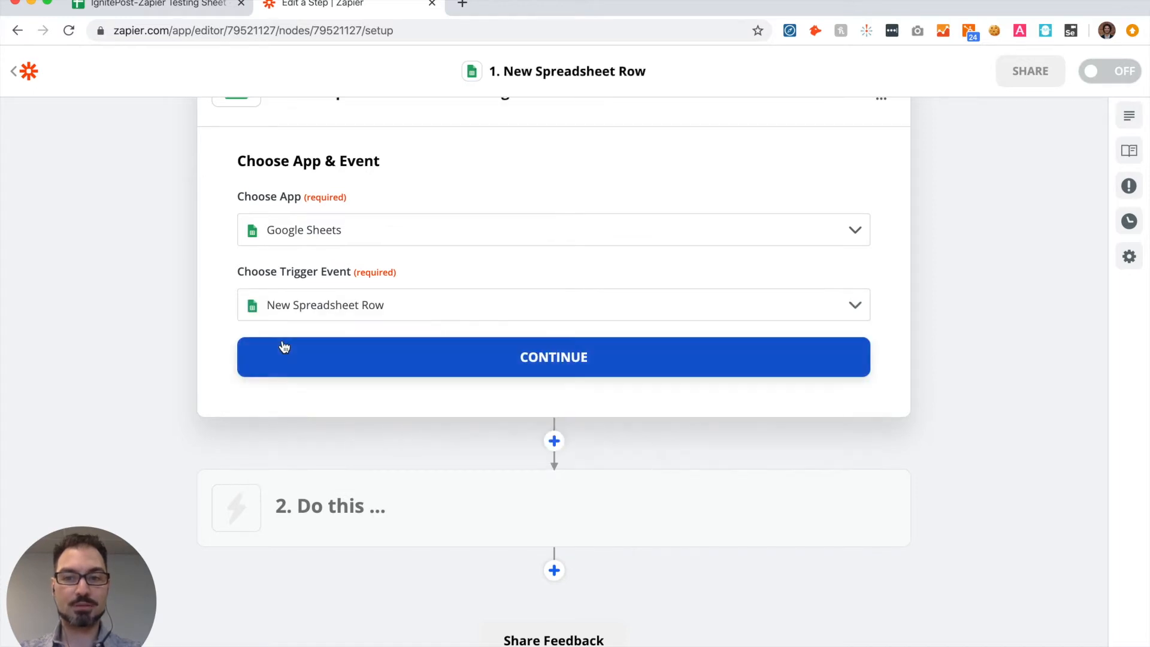
{"action": "left_click", "coordinate": [574, 362]}
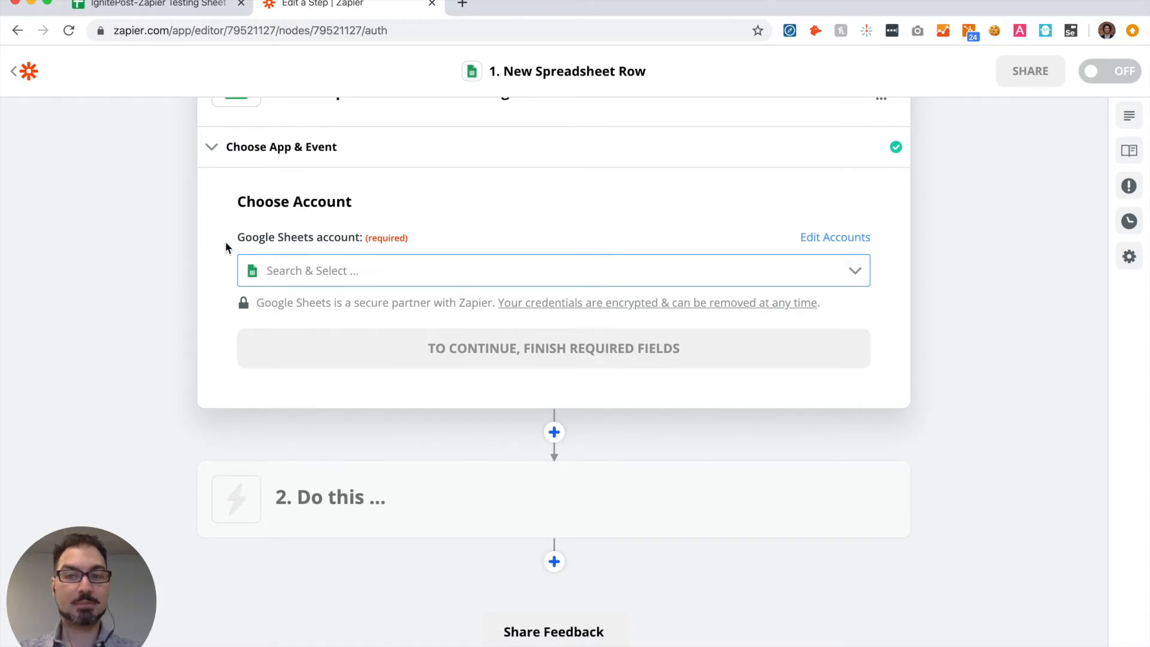
Step: Choose the first listed Google Sheets account for the trigger and continue to the spreadsheet row setup
{"action": "left_click", "coordinate": [330, 272]}
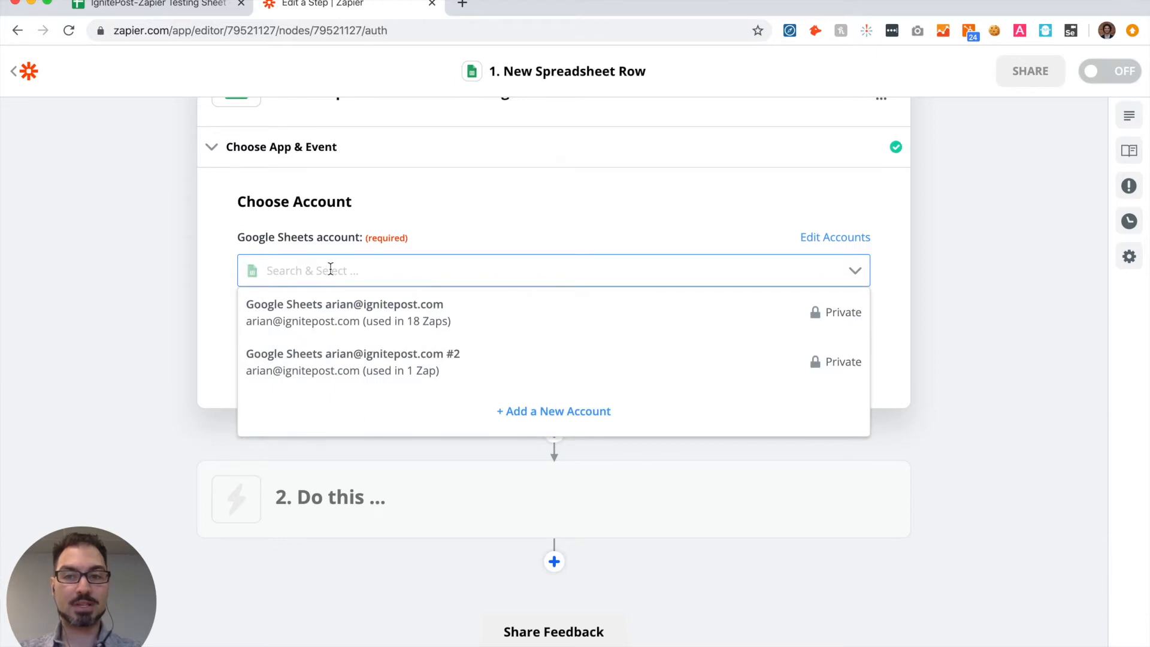
{"action": "left_click", "coordinate": [334, 315]}
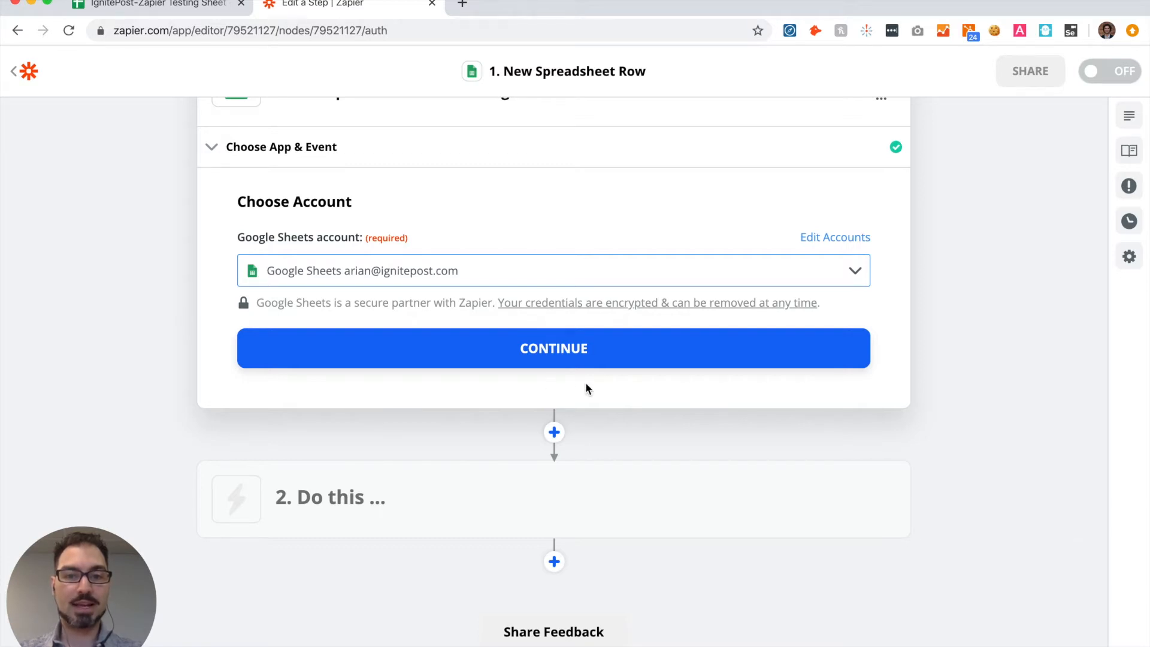
{"action": "left_click", "coordinate": [541, 349]}
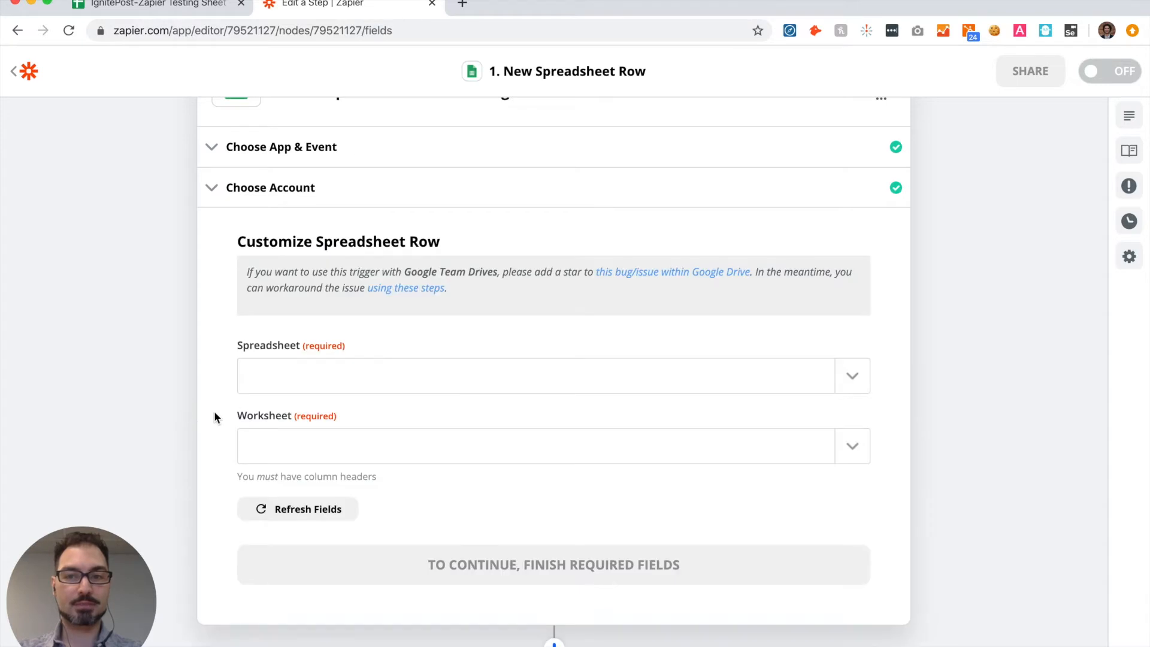
Step: Check the test sheet's column headers, then set the trigger's spreadsheet to IgnitePost-Zapier Testing Sheet
{"action": "scroll", "coordinate": [214, 412], "scroll_direction": "down", "scroll_amount": 1}
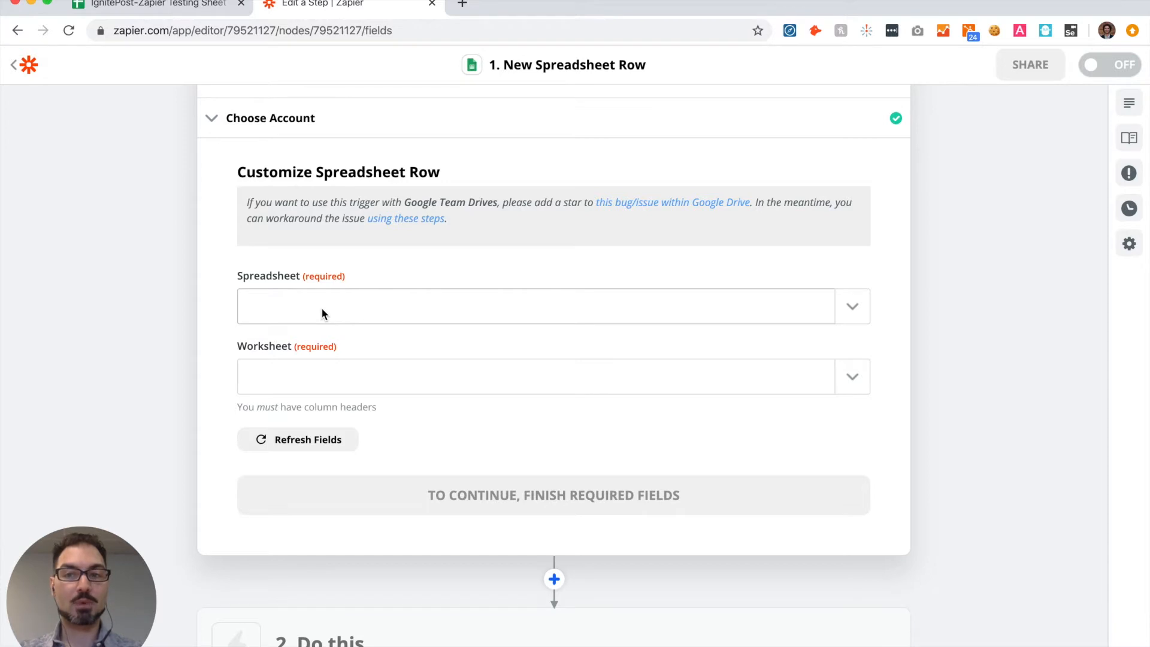
{"action": "left_click", "coordinate": [173, 5]}
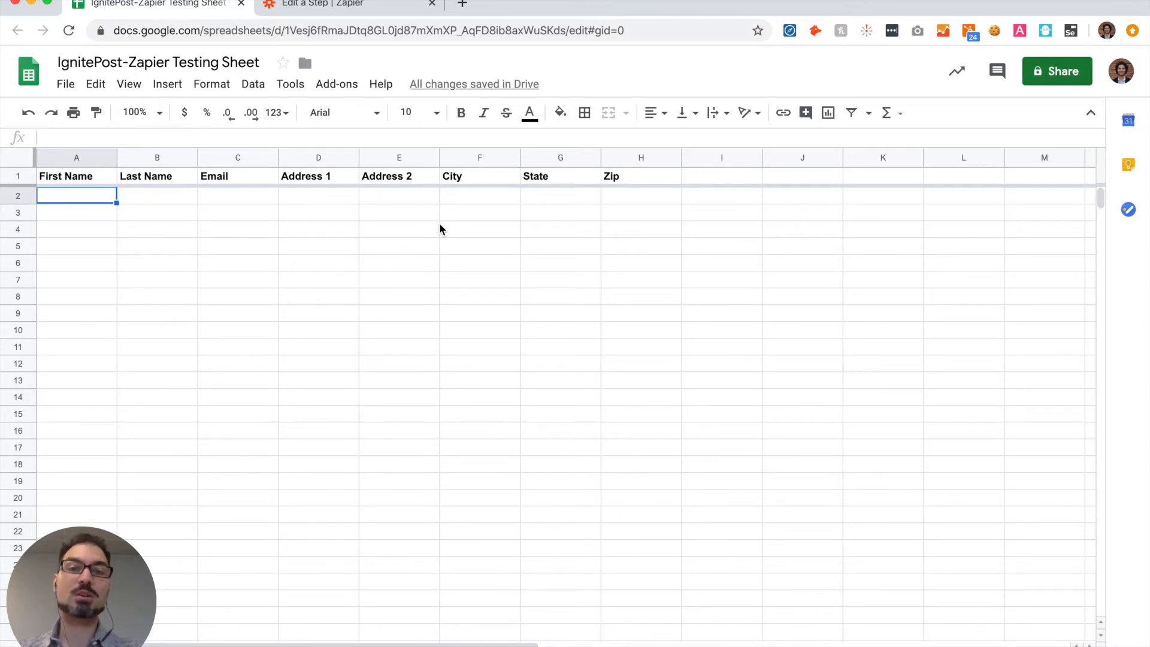
{"action": "left_click", "coordinate": [371, 8]}
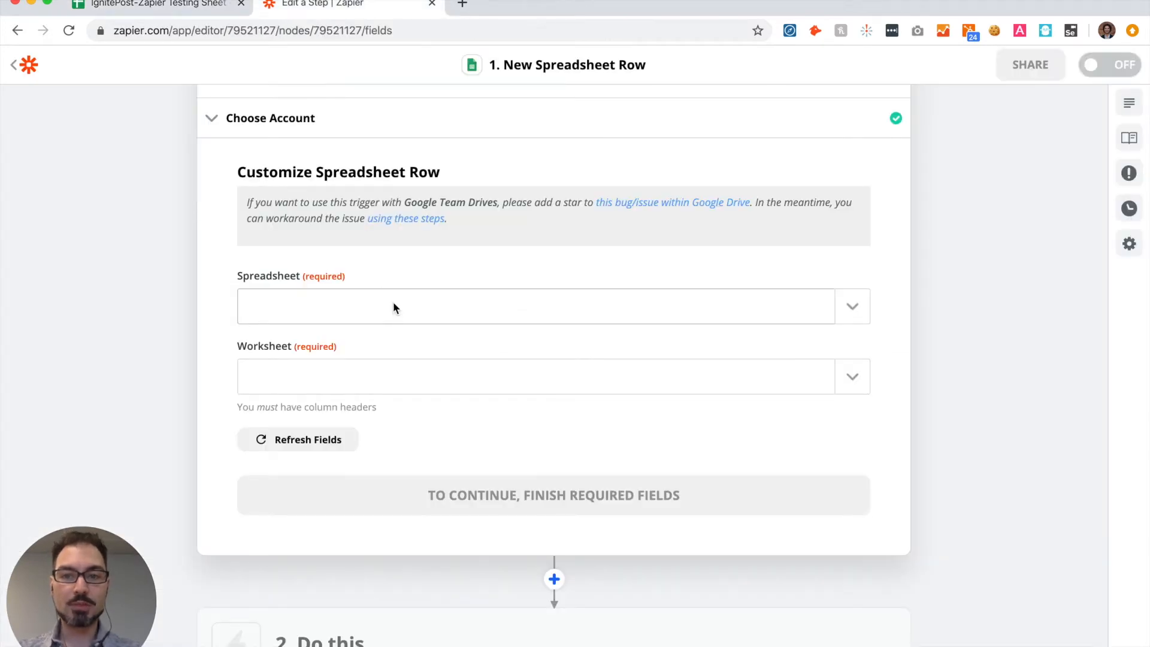
{"action": "left_click", "coordinate": [393, 303]}
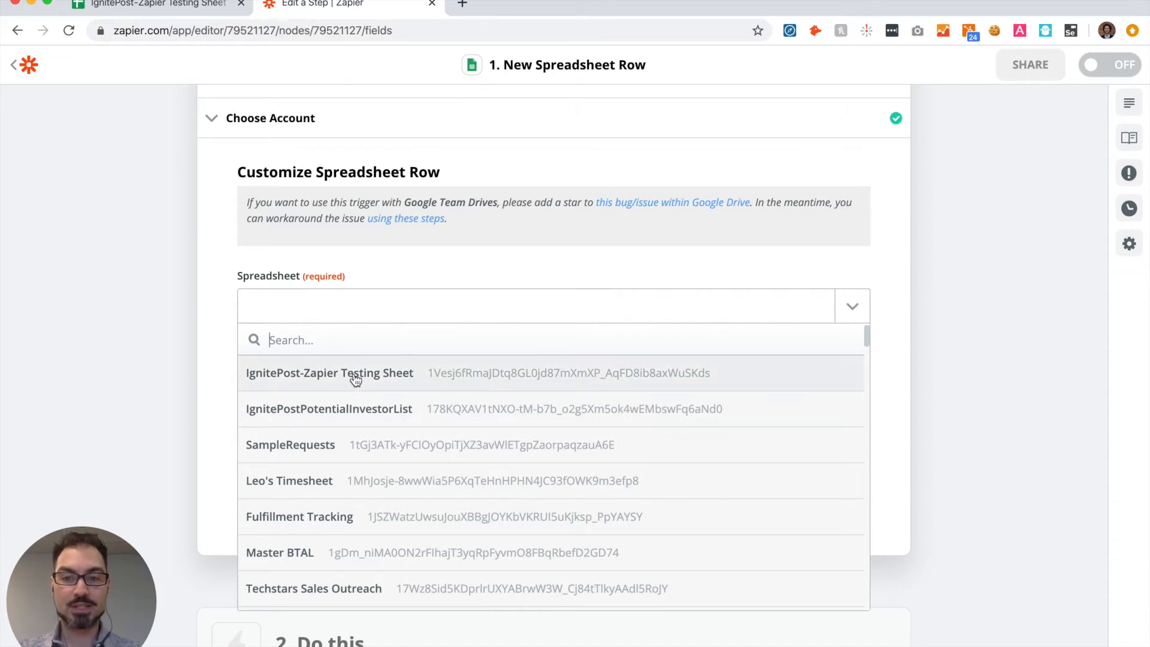
{"action": "left_click", "coordinate": [379, 376]}
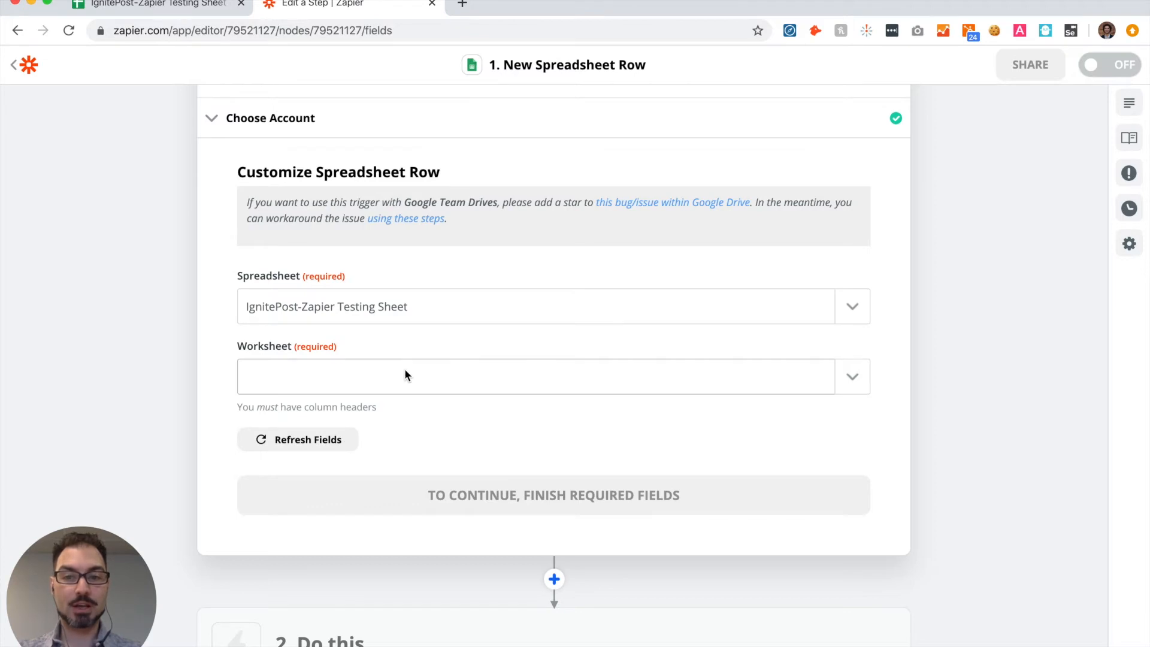
Step: Set the trigger's worksheet to Sheet1 and continue to the Find Data stage
{"action": "left_click", "coordinate": [405, 375]}
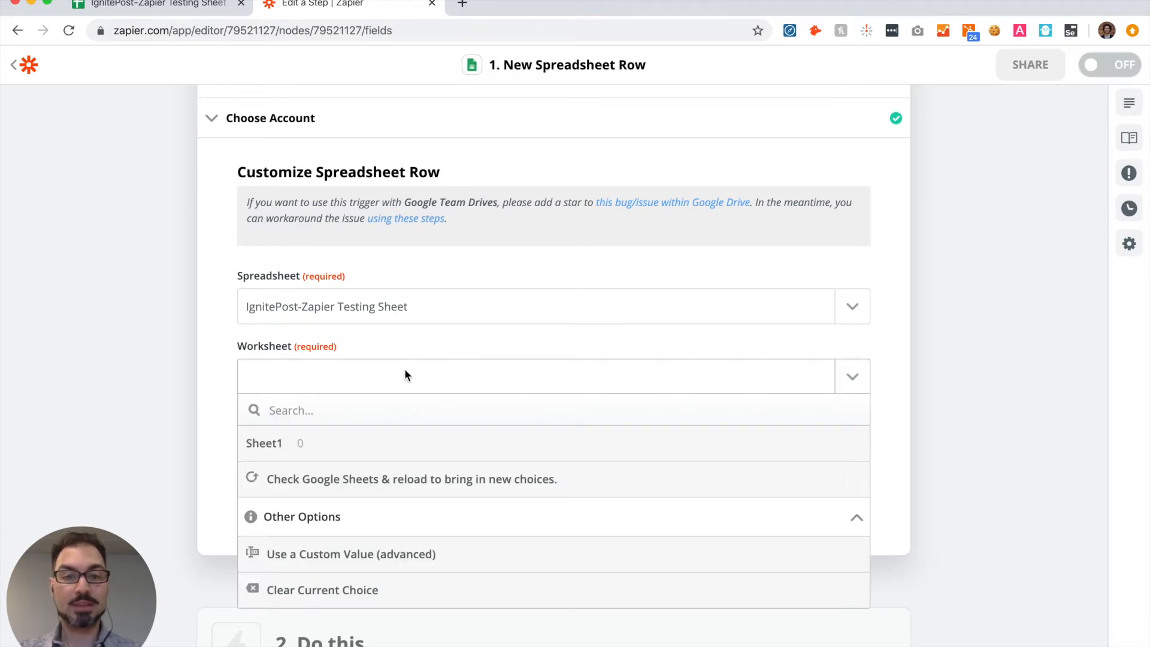
{"action": "scroll", "coordinate": [405, 371], "scroll_direction": "down", "scroll_amount": 1}
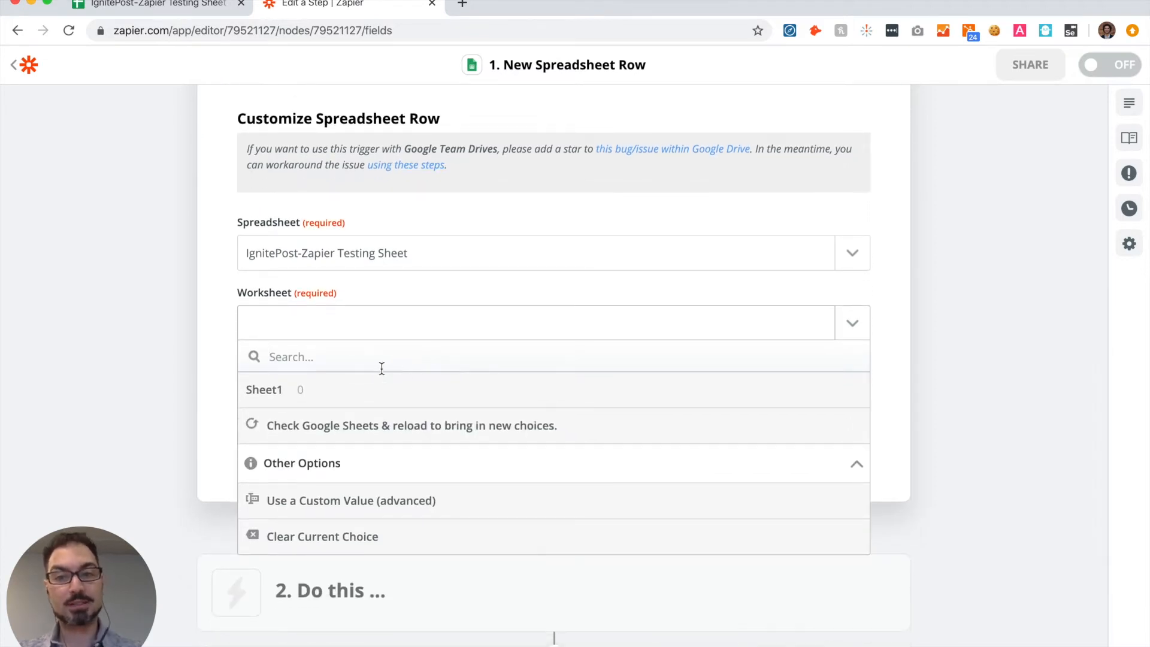
{"action": "left_click", "coordinate": [269, 397]}
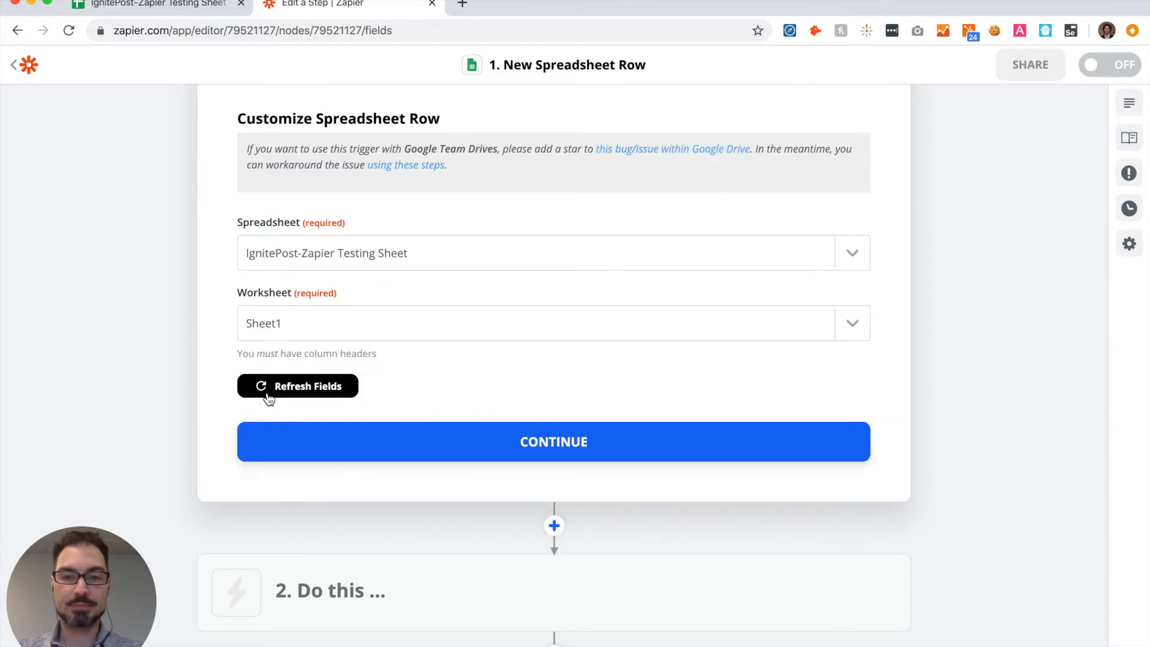
{"action": "left_click", "coordinate": [540, 443]}
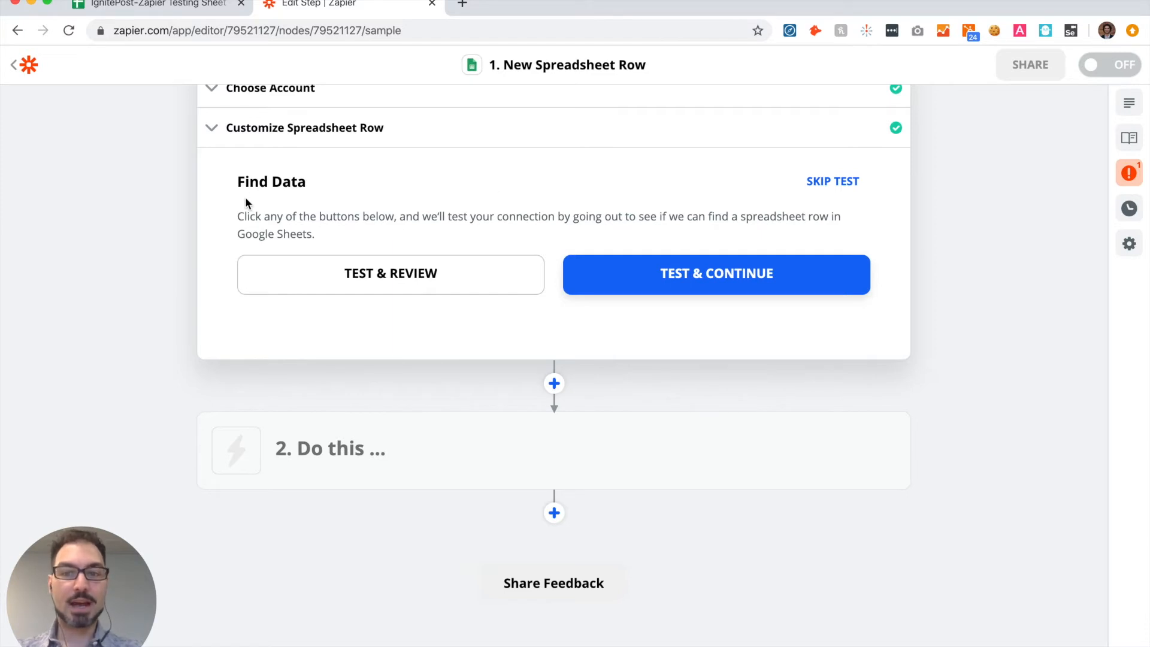
Step: Run the trigger's connection test with review and close the Zap errors
{"action": "left_click", "coordinate": [390, 279]}
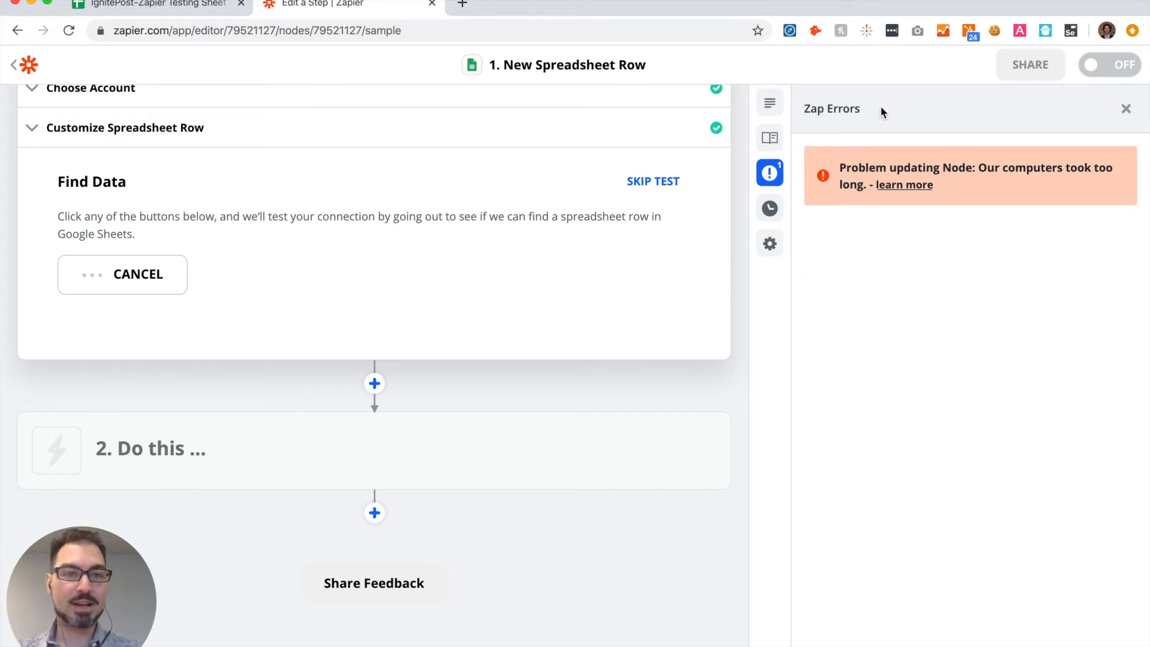
{"action": "left_click", "coordinate": [1126, 108]}
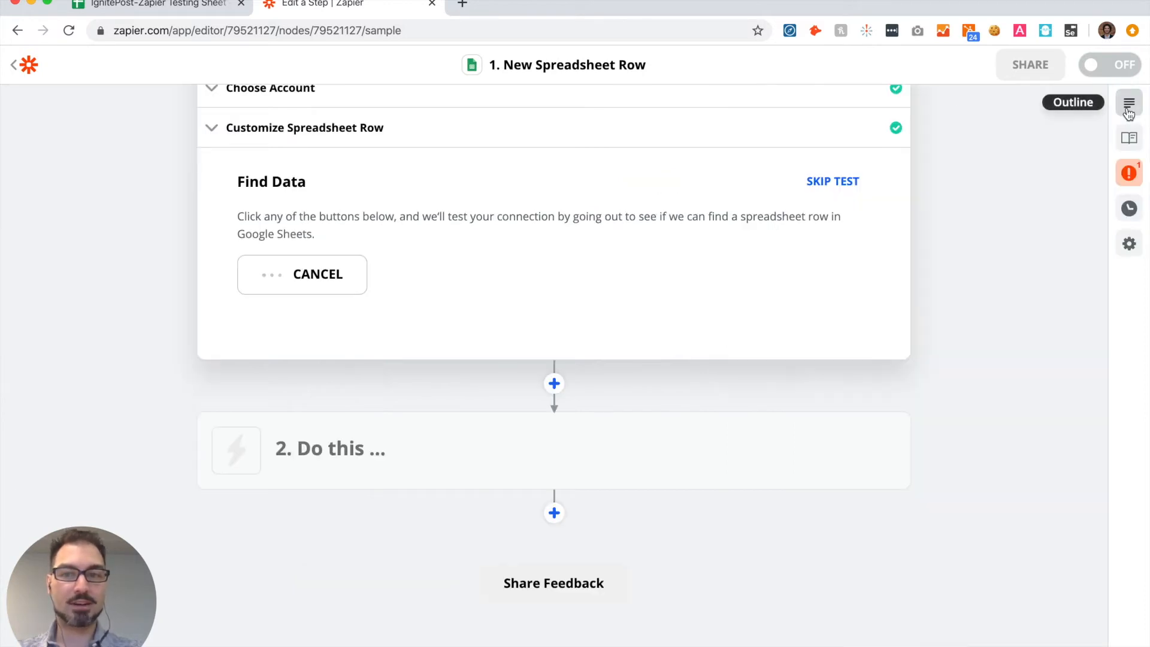
Step: Switch to the IgnitePost-Zapier Testing Sheet and fill in a sample contact's first name, last name and email in row 2
{"action": "left_click", "coordinate": [180, 5]}
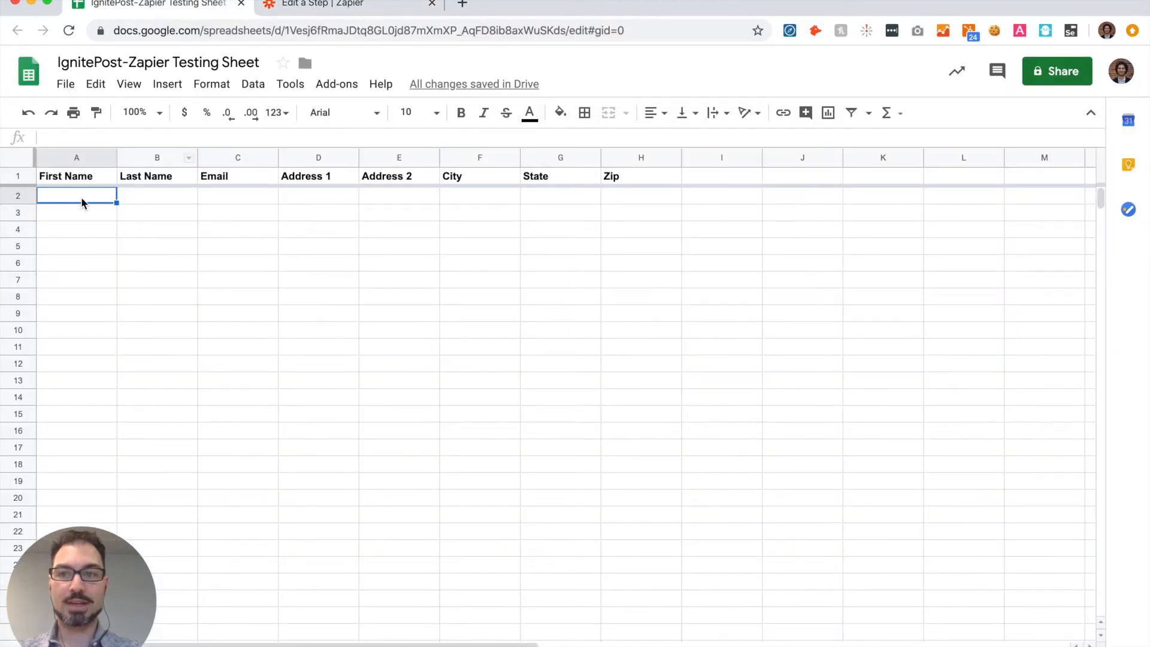
{"action": "type", "text": "Bob"}
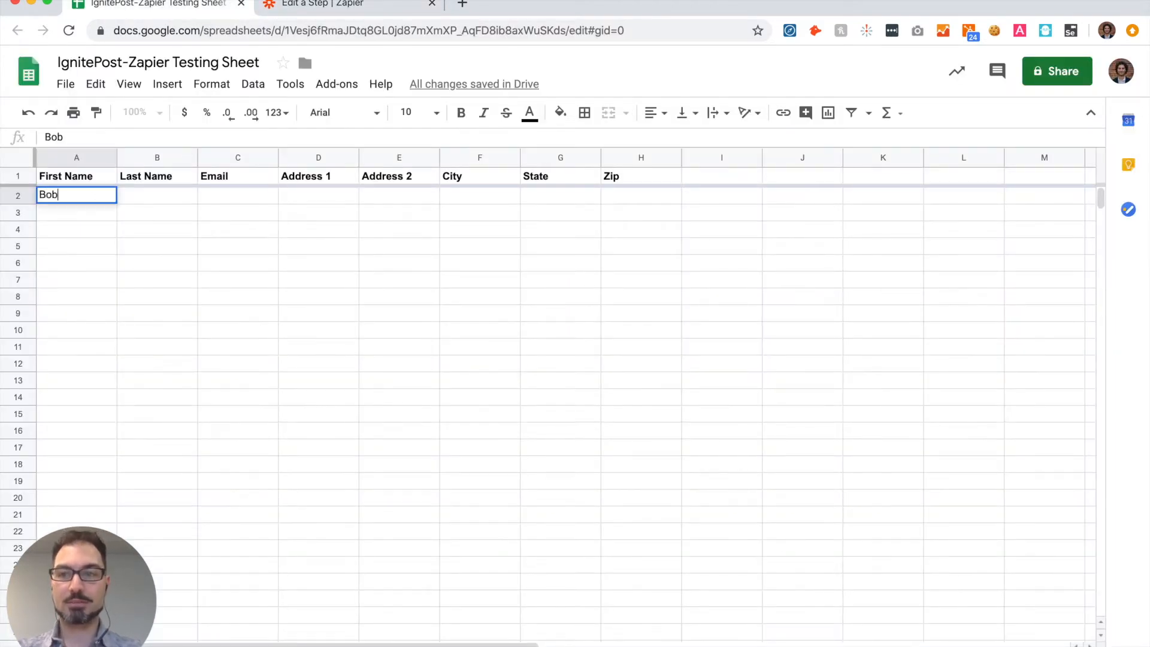
{"action": "key", "text": "Tab"}
{"action": "type", "text": "Smith"}
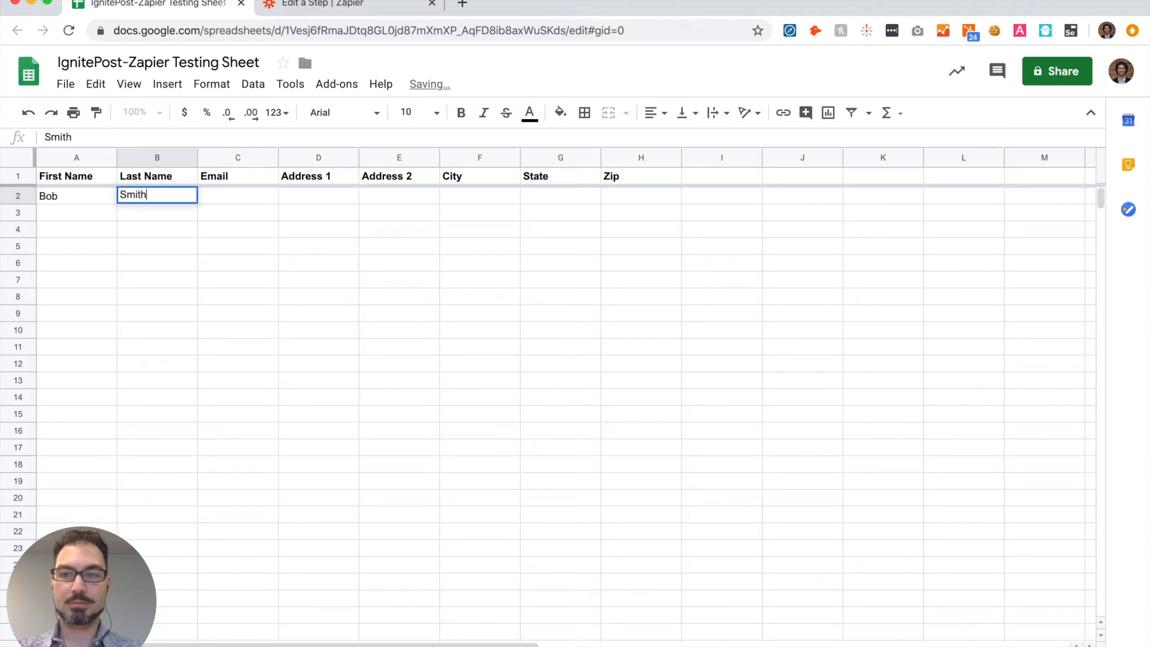
{"action": "type", "text": "test"}
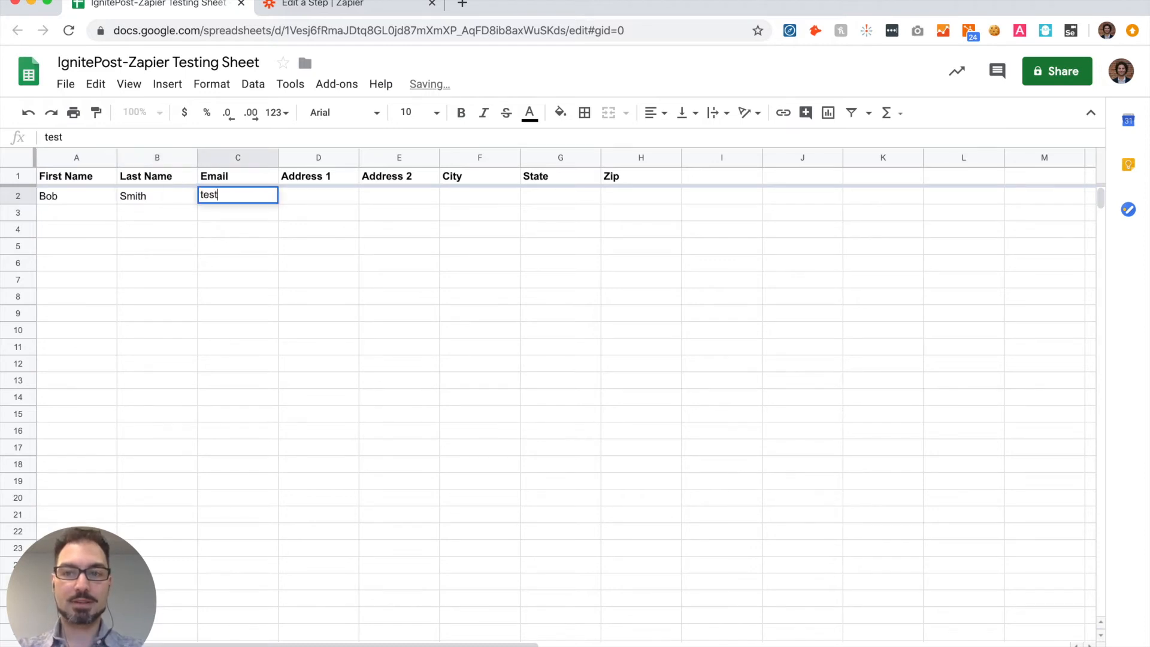
{"action": "type", "text": "@example.com"}
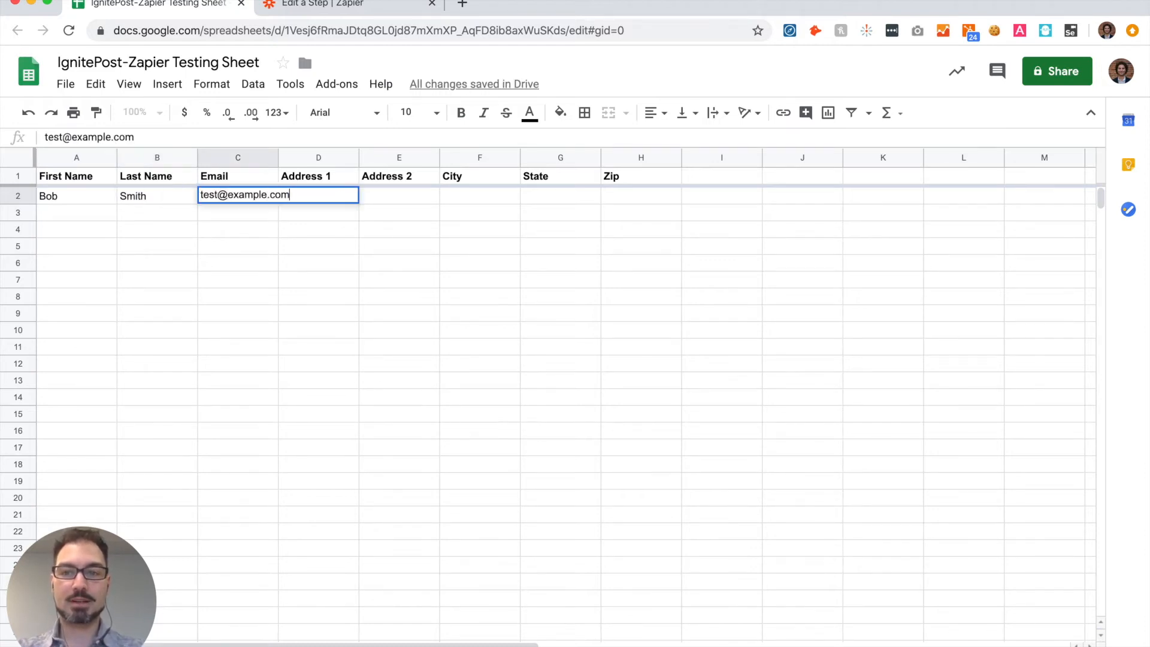
{"action": "key", "text": "Tab"}
Step: Fill in the sample contact's street address and apartment under Address 1 and Address 2 in row 2
{"action": "type", "text": "123"}
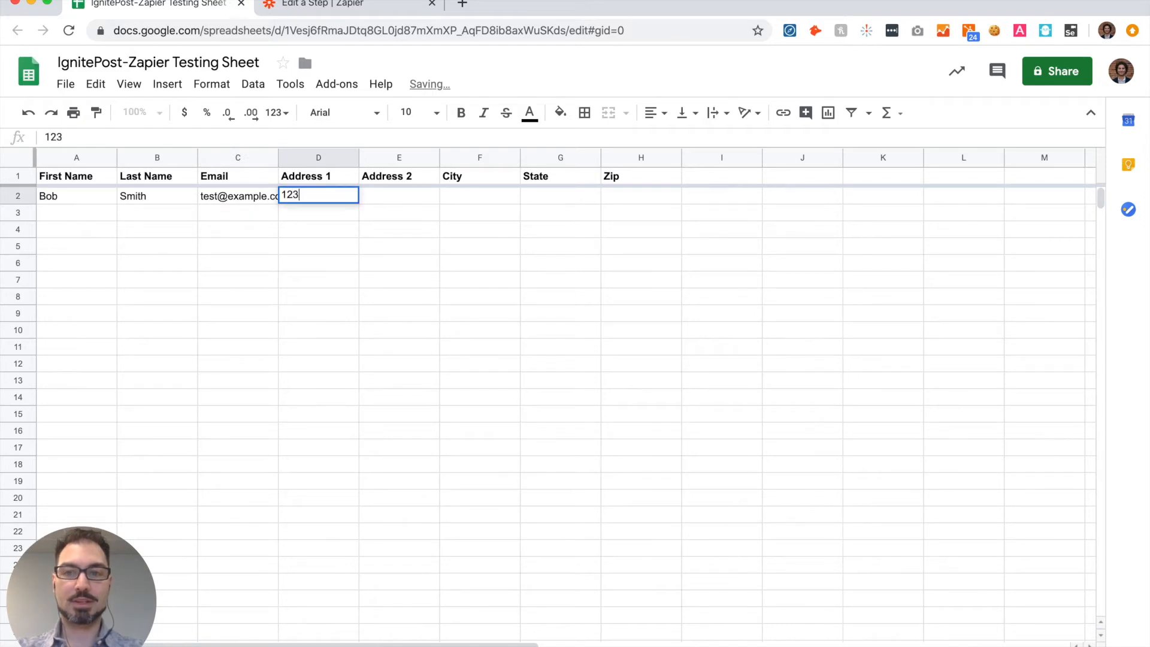
{"action": "type", "text": " Main St."}
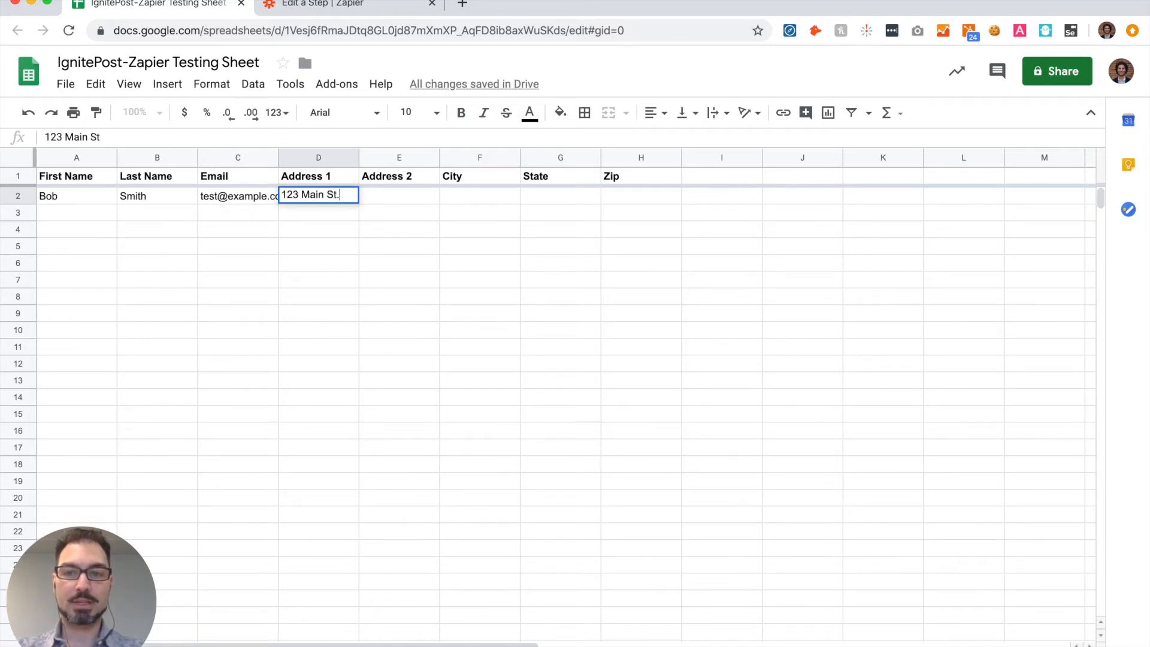
{"action": "key", "text": "Tab"}
{"action": "type", "text": "Ap"}
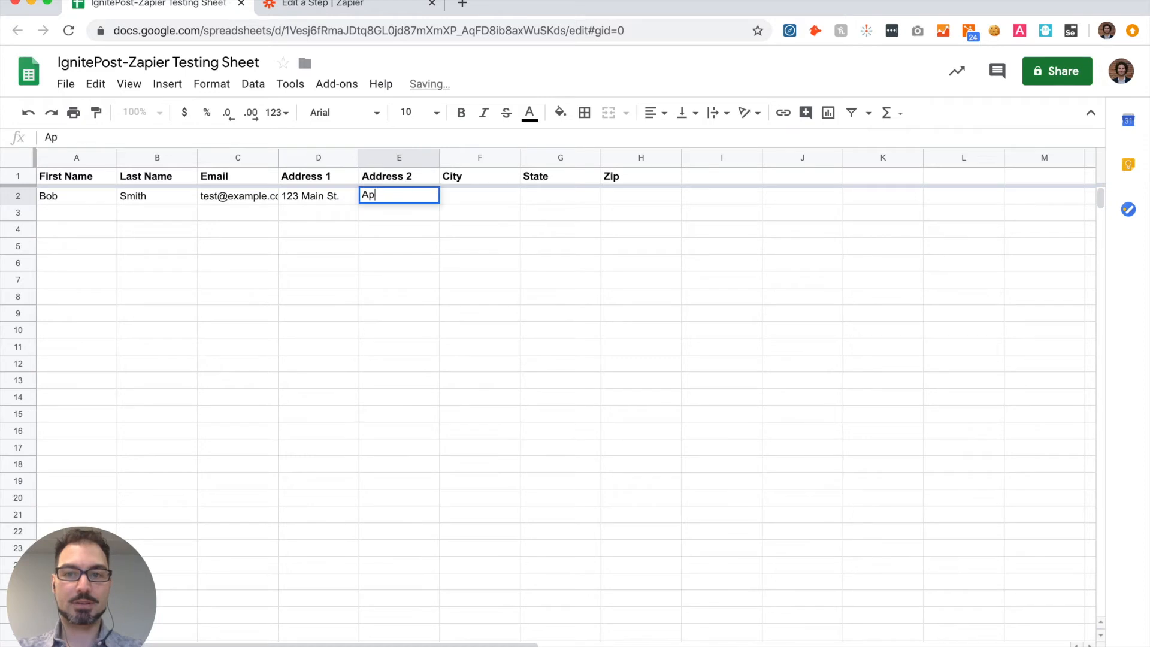
{"action": "type", "text": "t 2"}
{"action": "key", "text": "Tab"}
Step: Complete row 2 with the contact's city, state and zip code, and return to the Zapier editor
{"action": "type", "text": "Boston"}
{"action": "key", "text": "Tab"}
{"action": "type", "text": "MA"}
{"action": "key", "text": "Tab"}
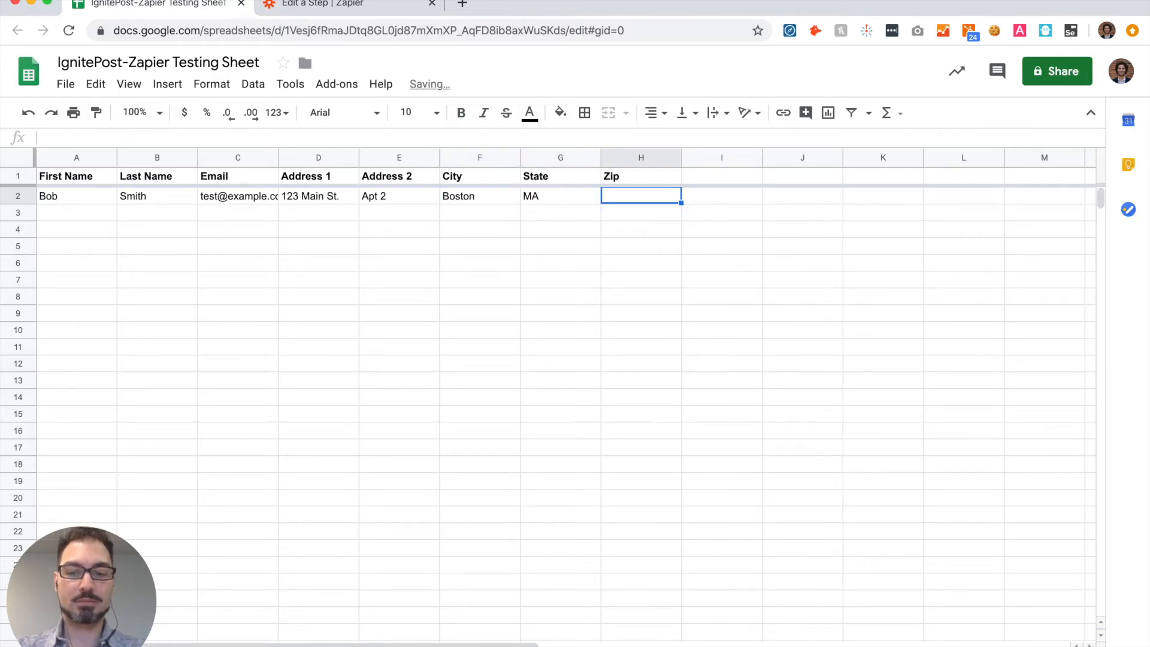
{"action": "type", "text": "02110"}
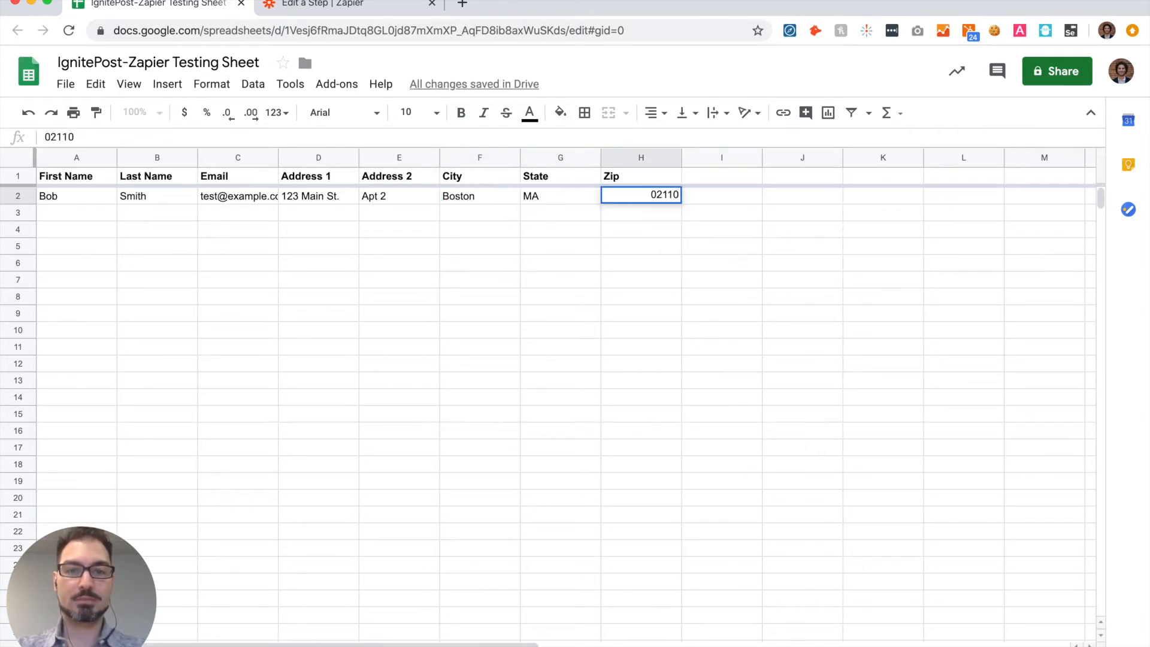
{"action": "key", "text": "Return"}
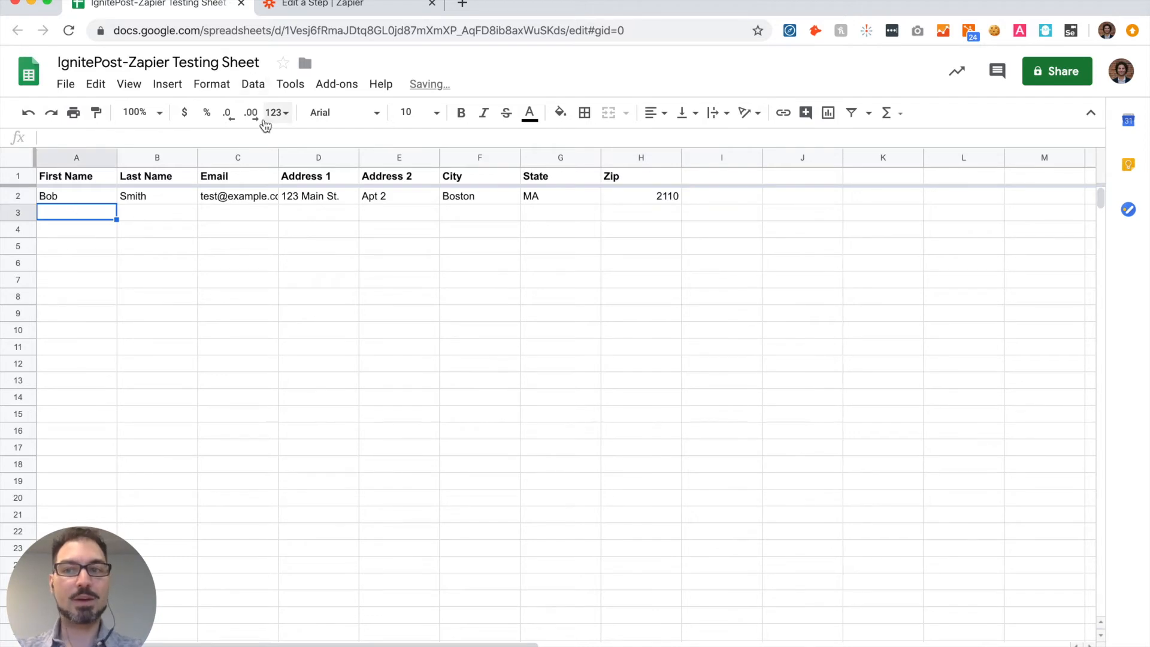
{"action": "left_click", "coordinate": [320, 7]}
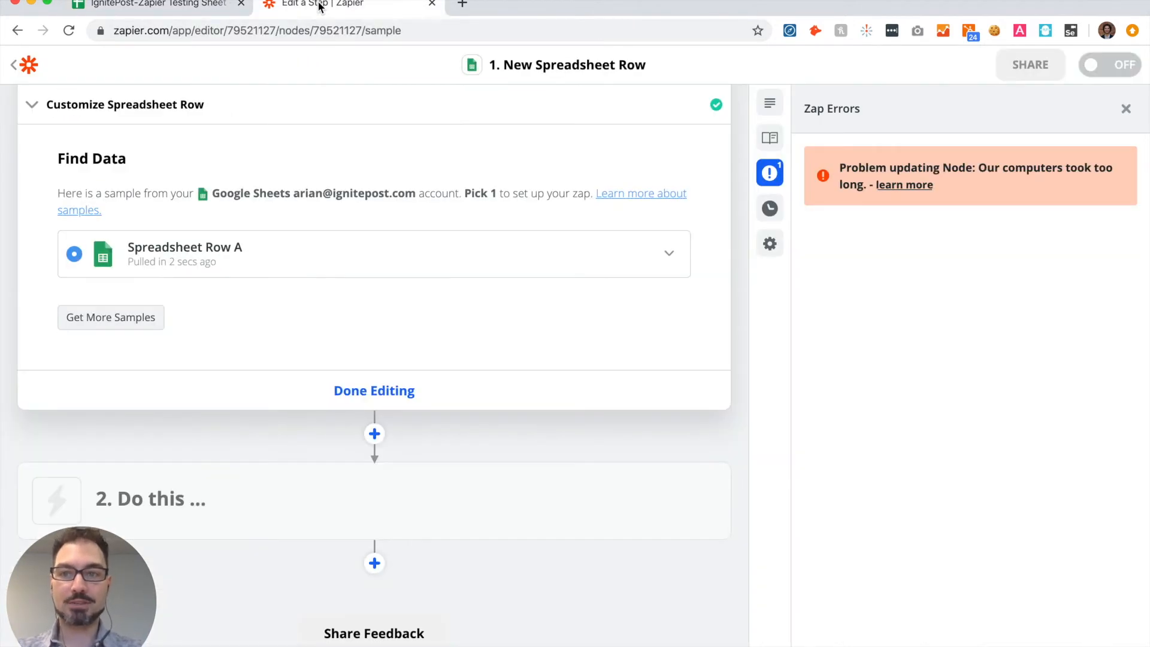
Step: Check the field values of sample Spreadsheet Row A, finish editing the trigger and close the Zap errors
{"action": "left_click", "coordinate": [669, 256]}
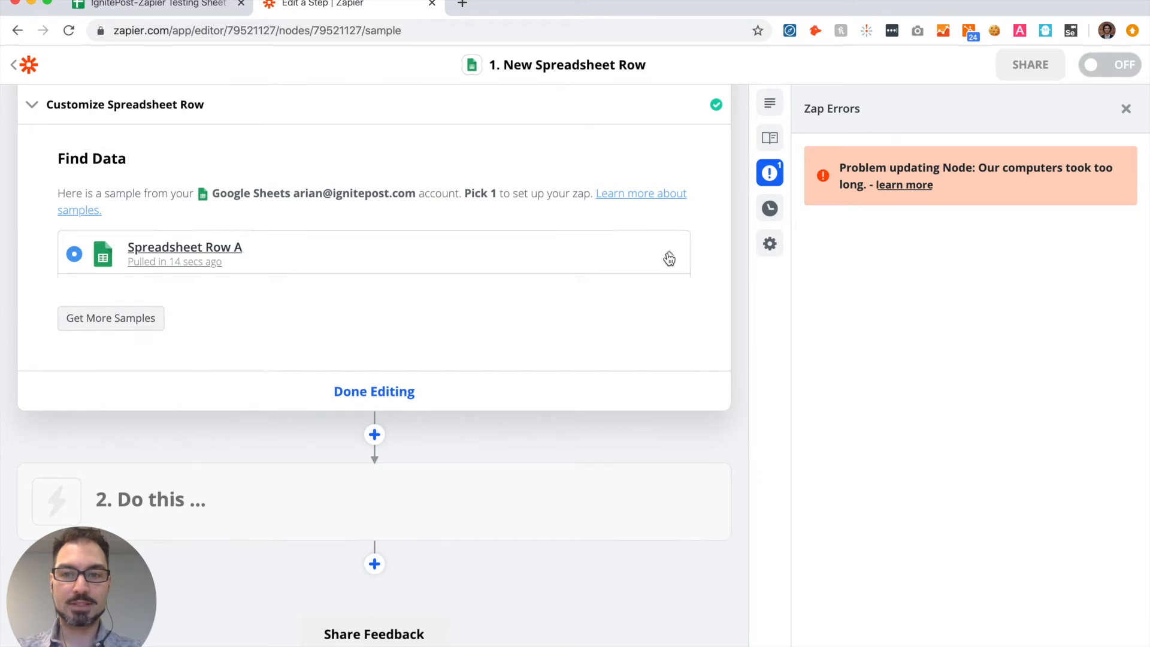
{"action": "scroll", "coordinate": [507, 359], "scroll_direction": "down", "scroll_amount": 1}
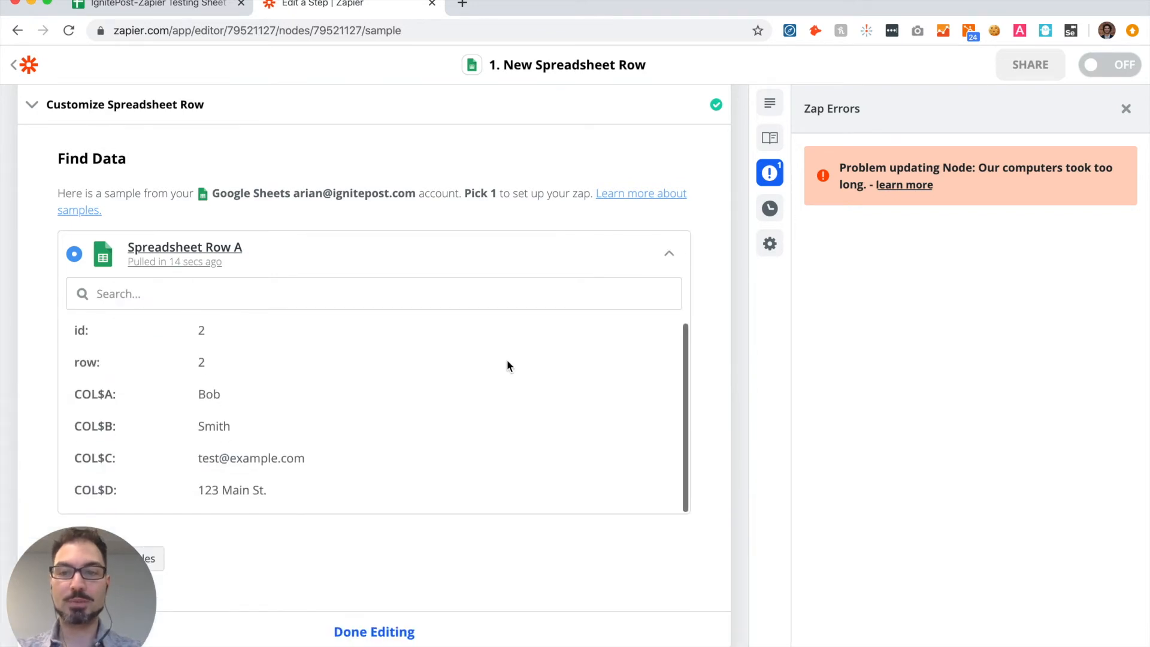
{"action": "scroll", "coordinate": [507, 366], "scroll_direction": "down", "scroll_amount": 3}
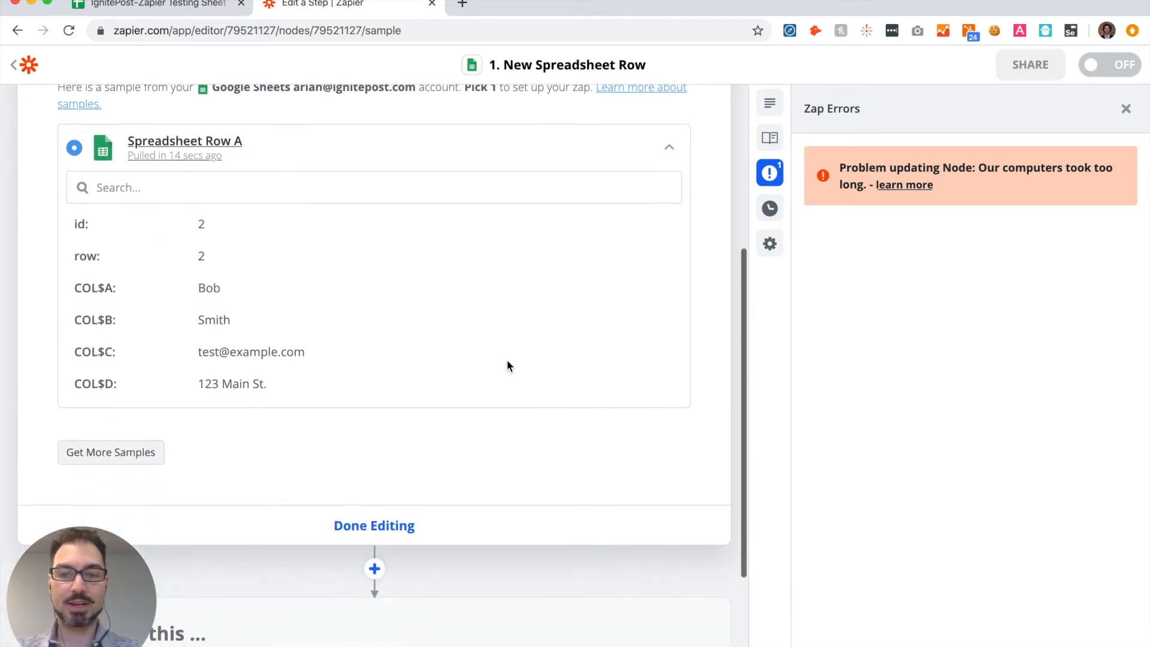
{"action": "left_click", "coordinate": [366, 526]}
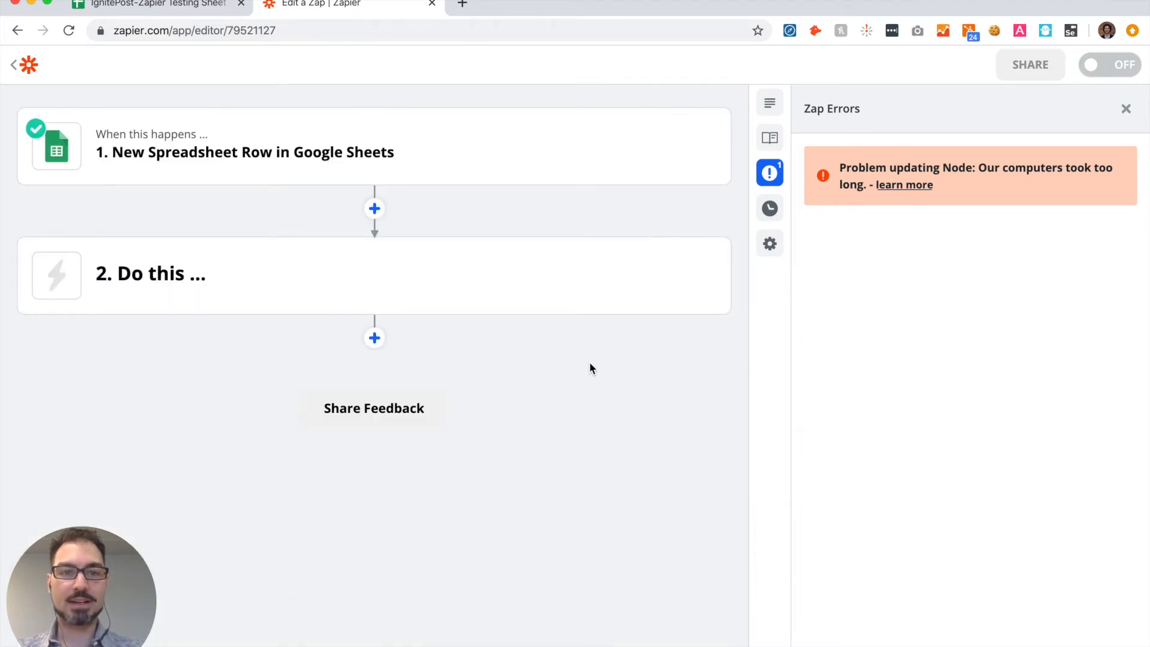
{"action": "left_click", "coordinate": [1126, 109]}
Step: Set up action step 2 with the IgnitePost app and the Create Handwritten Card event, and continue to account selection
{"action": "mouse_move", "coordinate": [874, 280]}
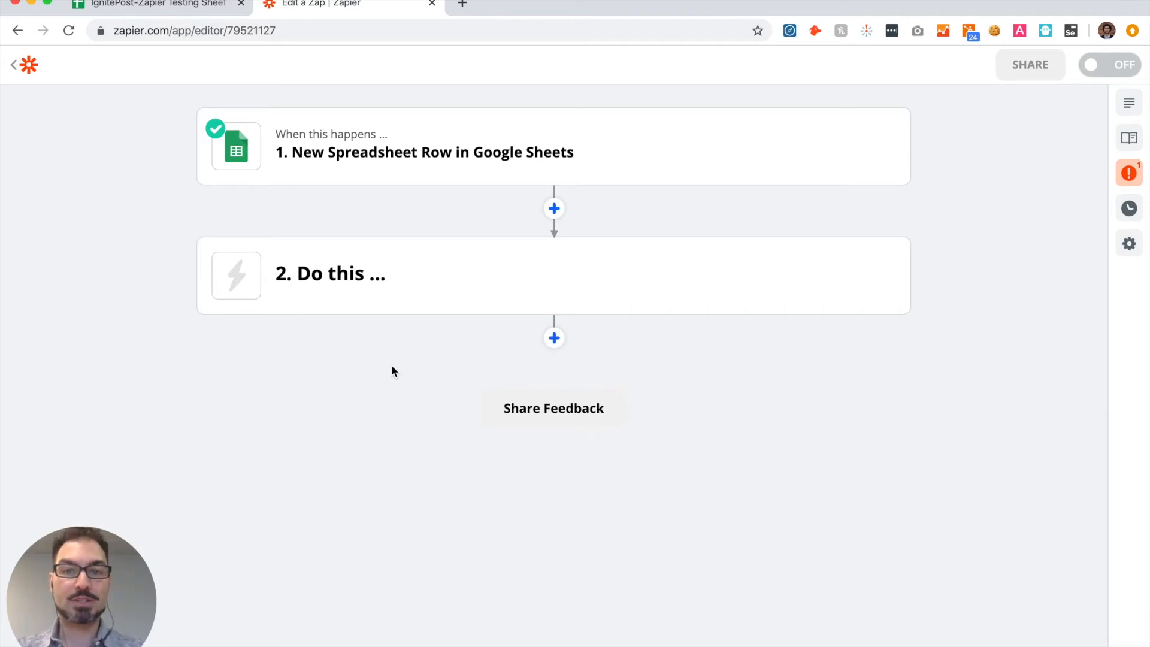
{"action": "mouse_move", "coordinate": [337, 278]}
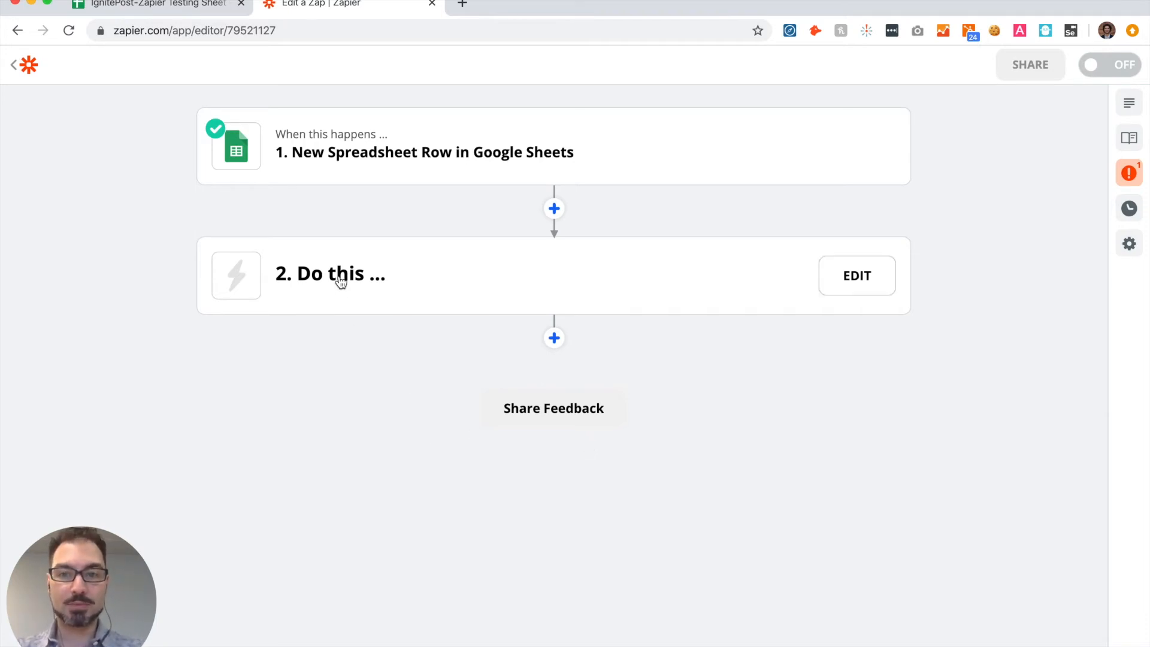
{"action": "left_click", "coordinate": [332, 277]}
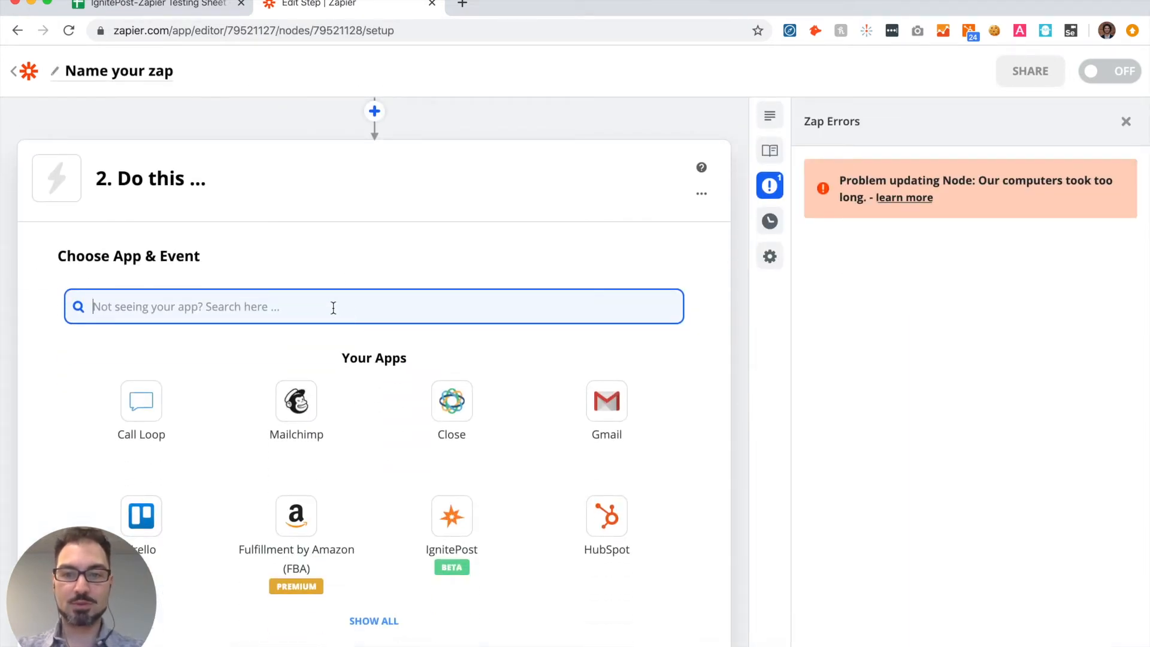
{"action": "type", "text": "ignite"}
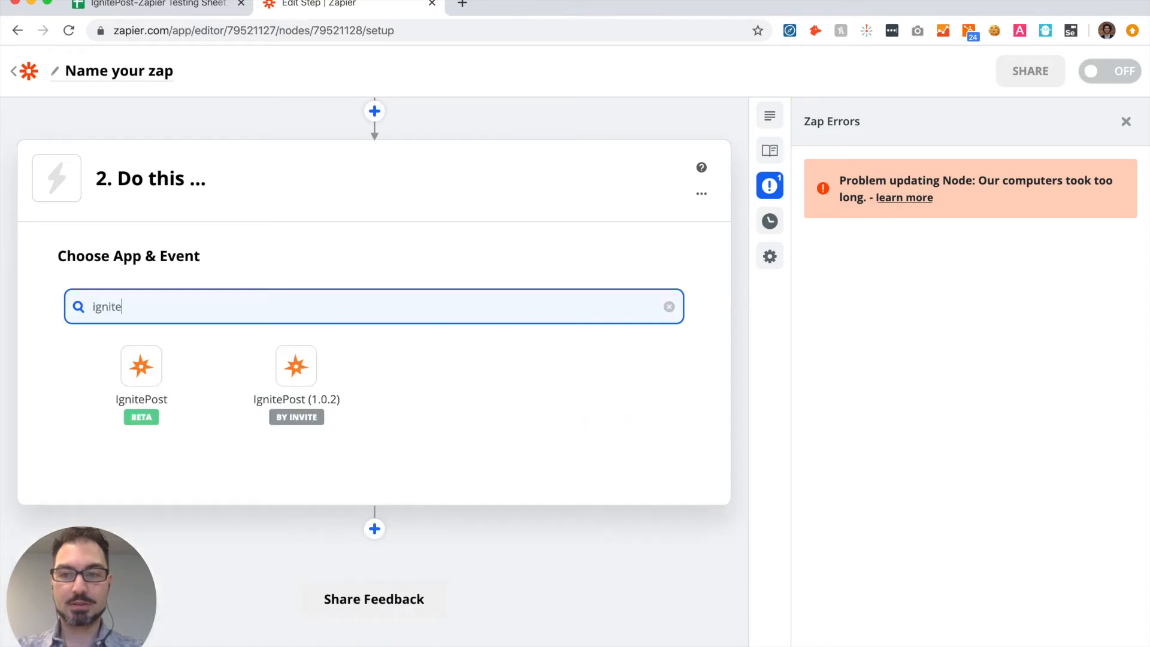
{"action": "left_click", "coordinate": [142, 369]}
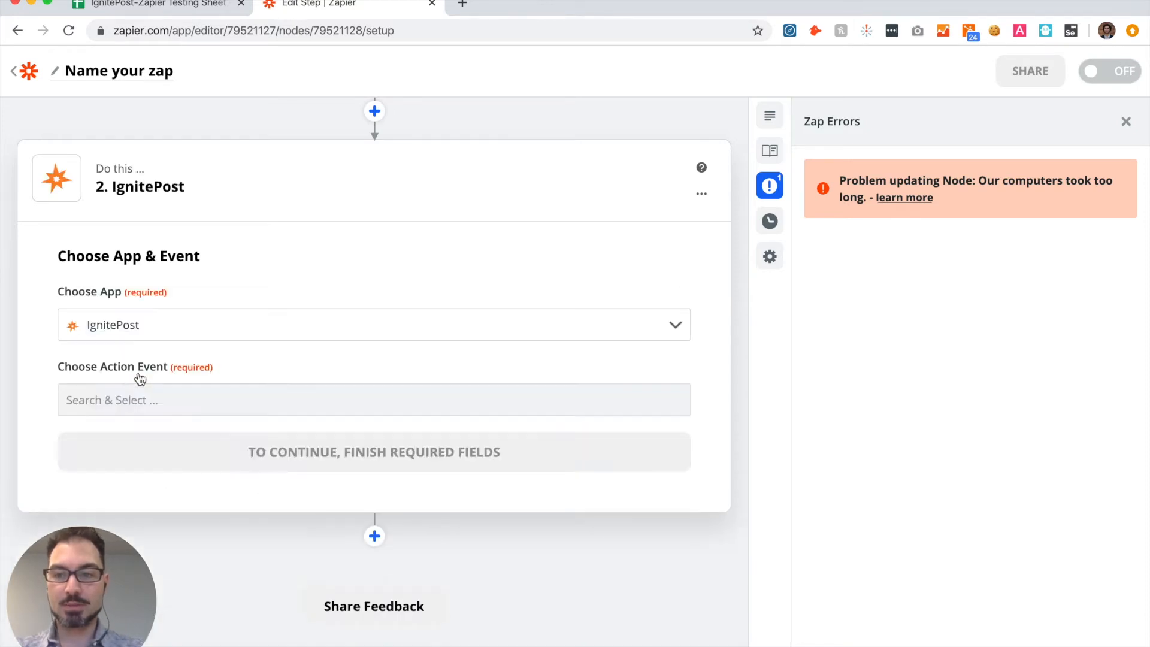
{"action": "left_click", "coordinate": [370, 398]}
{"action": "left_click", "coordinate": [135, 472]}
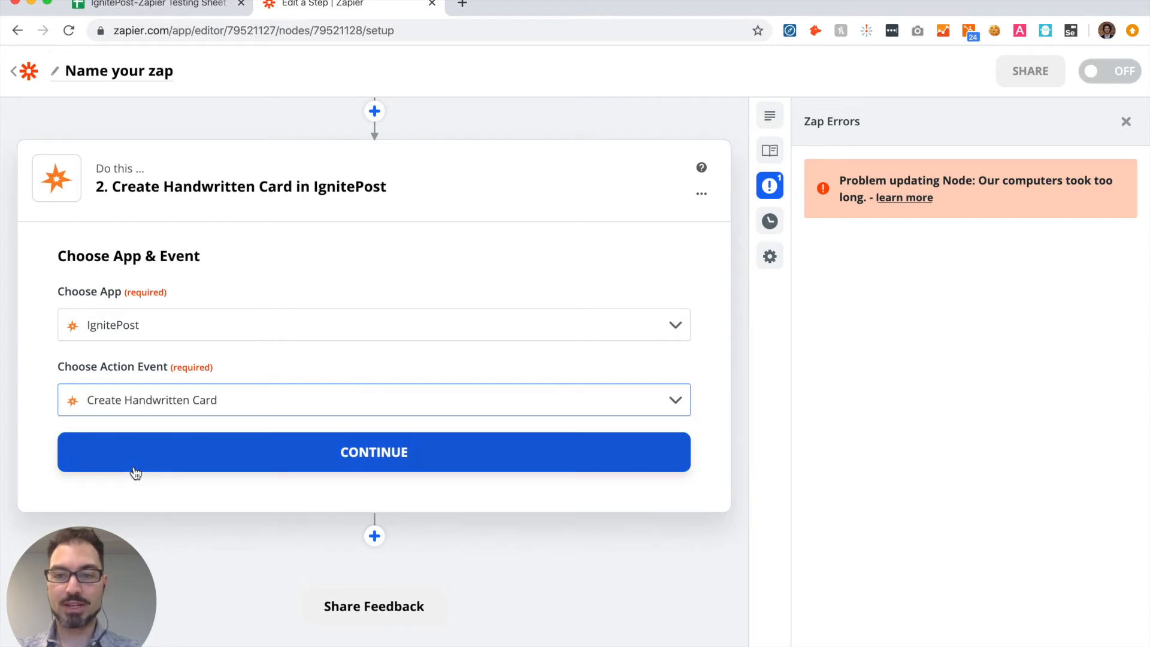
{"action": "left_click", "coordinate": [372, 455]}
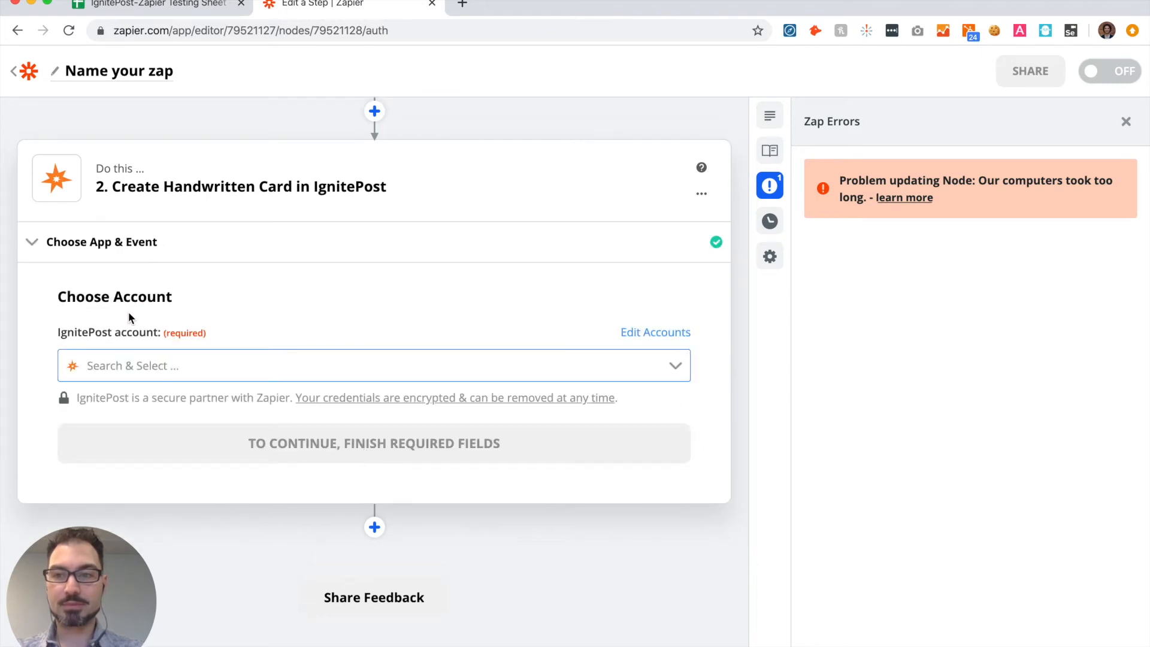
Step: Start adding a new IgnitePost account to the action and follow the link to the IgnitePost API keys page
{"action": "scroll", "coordinate": [128, 314], "scroll_direction": "down", "scroll_amount": 1}
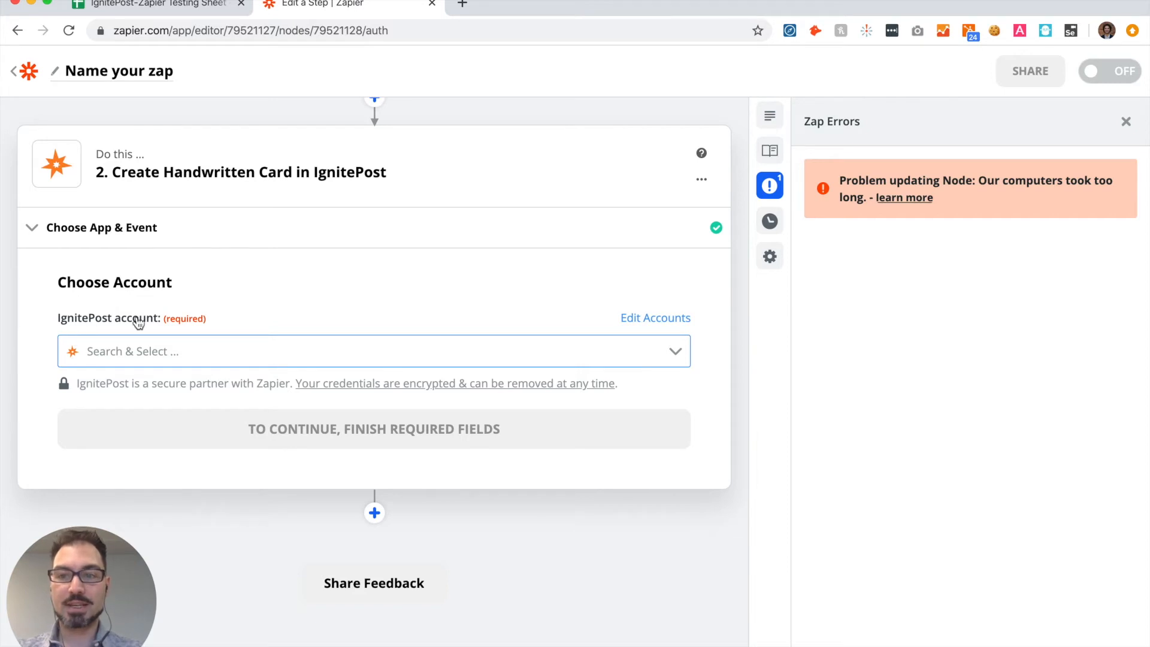
{"action": "left_click", "coordinate": [161, 350]}
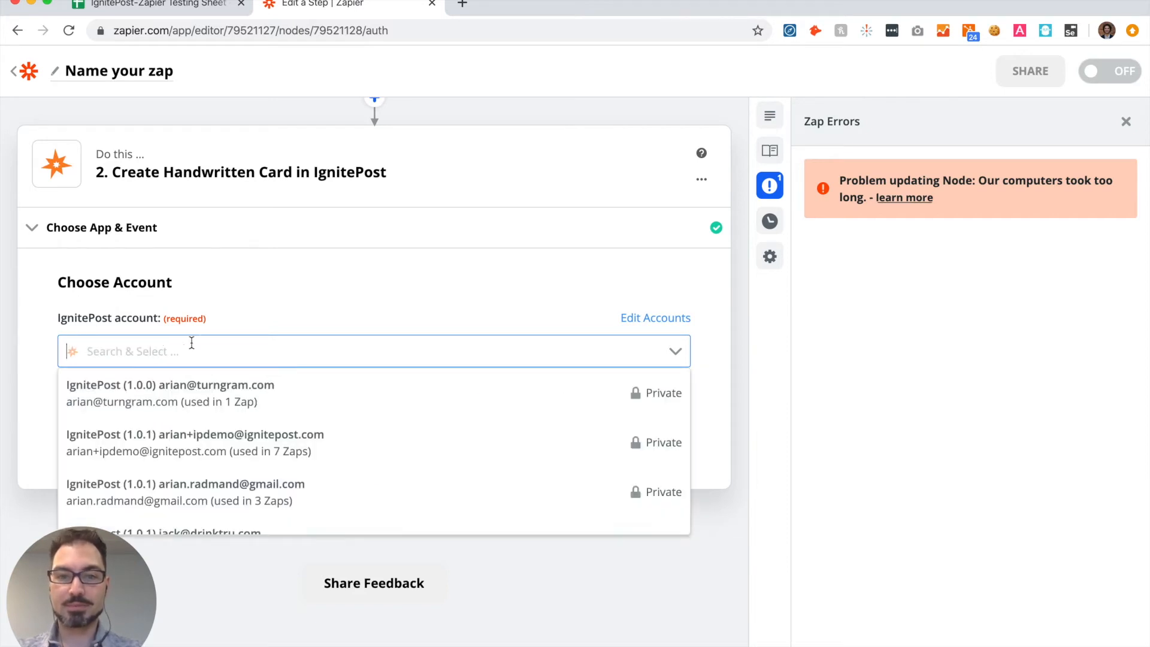
{"action": "scroll", "coordinate": [217, 424], "scroll_direction": "down", "scroll_amount": 3}
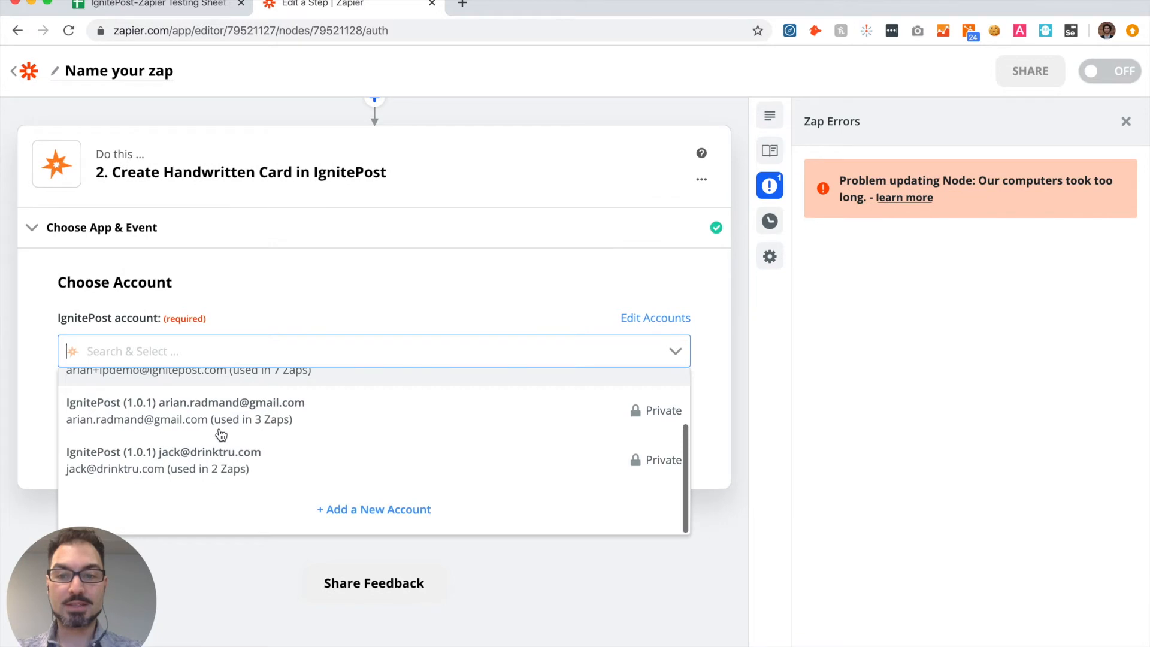
{"action": "left_click", "coordinate": [355, 509]}
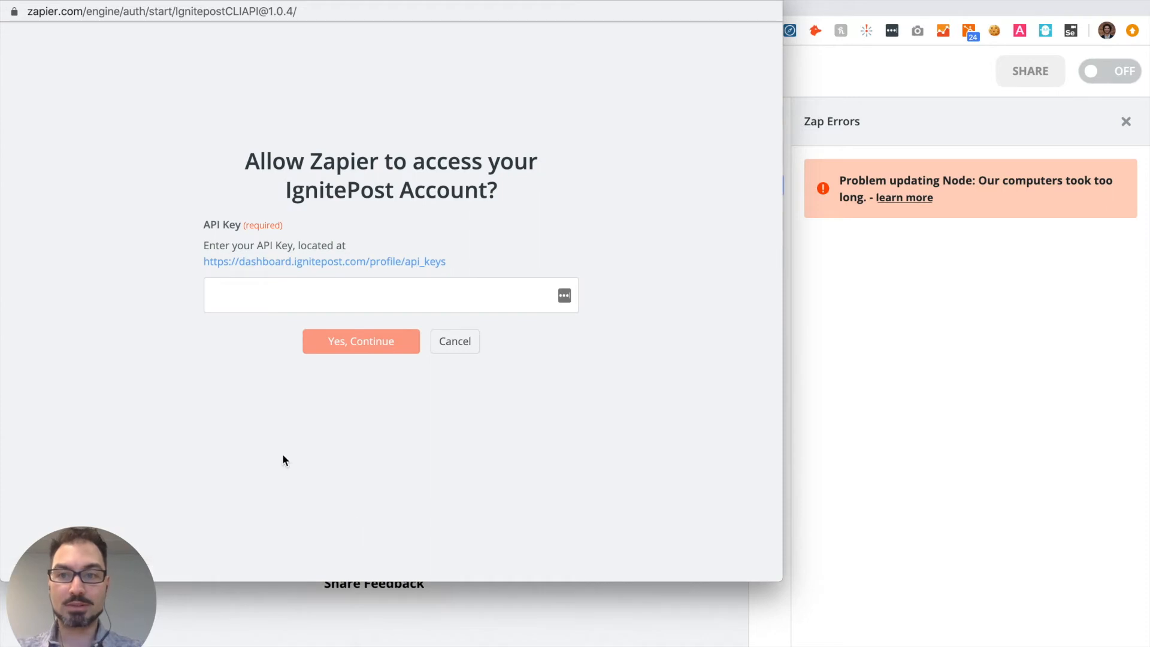
{"action": "left_click", "coordinate": [316, 262]}
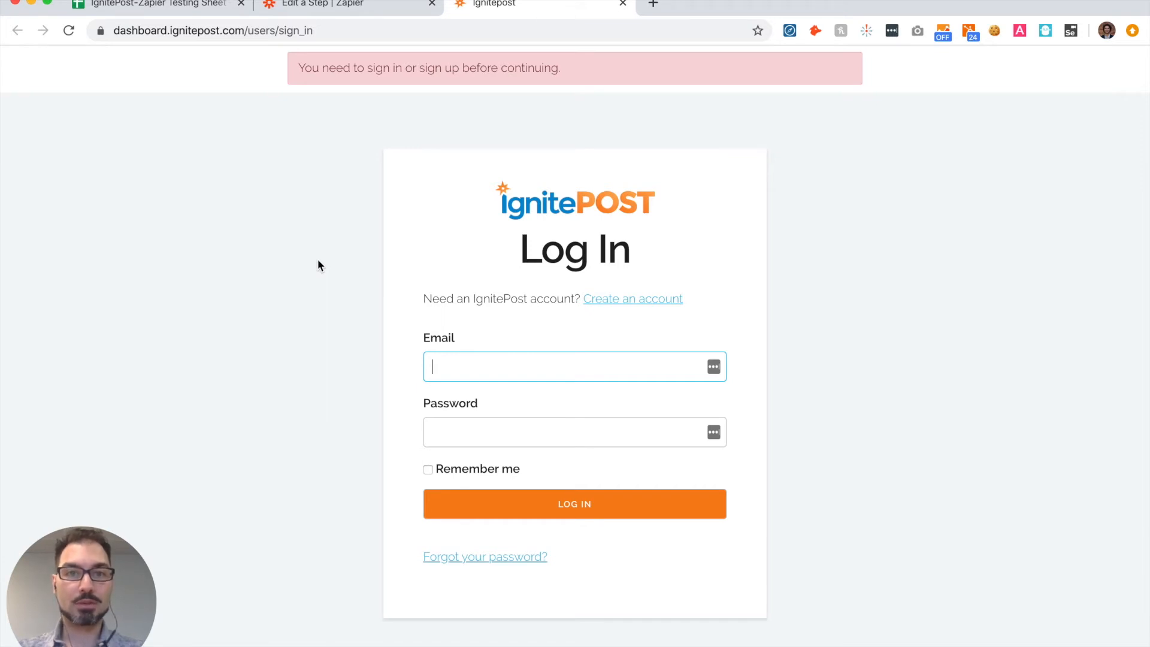
Step: Start creating an IgnitePost account and fill in the account holder's first name, last name and email
{"action": "left_click", "coordinate": [609, 304]}
{"action": "left_click", "coordinate": [540, 281]}
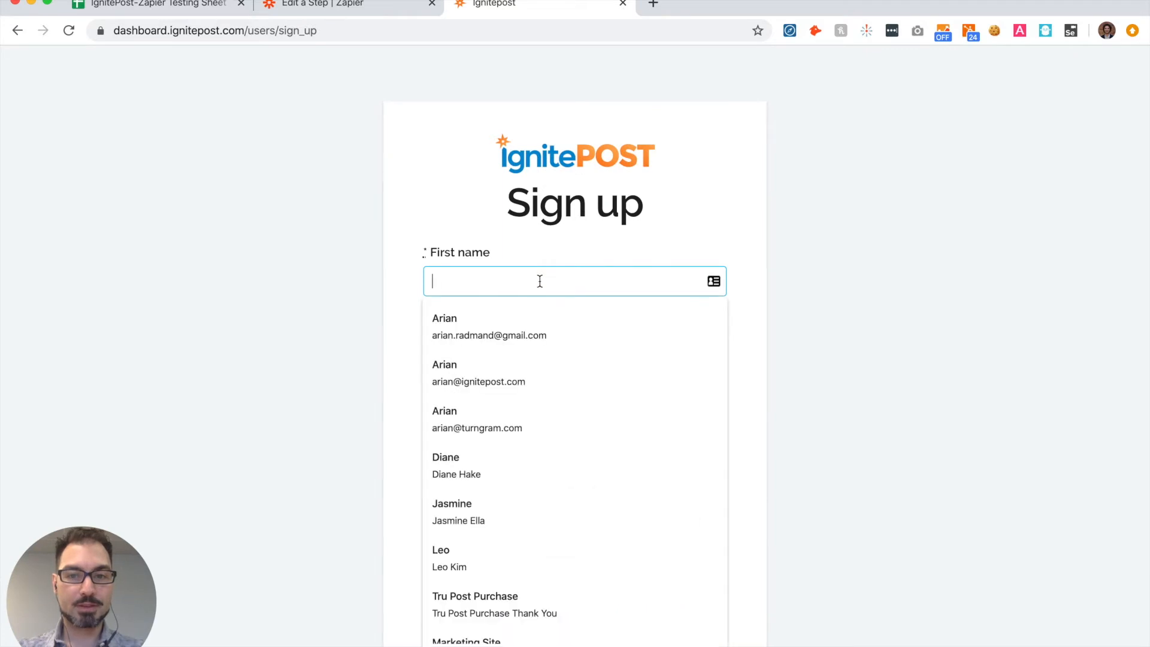
{"action": "key", "text": "Tab"}
{"action": "key", "text": "Tab"}
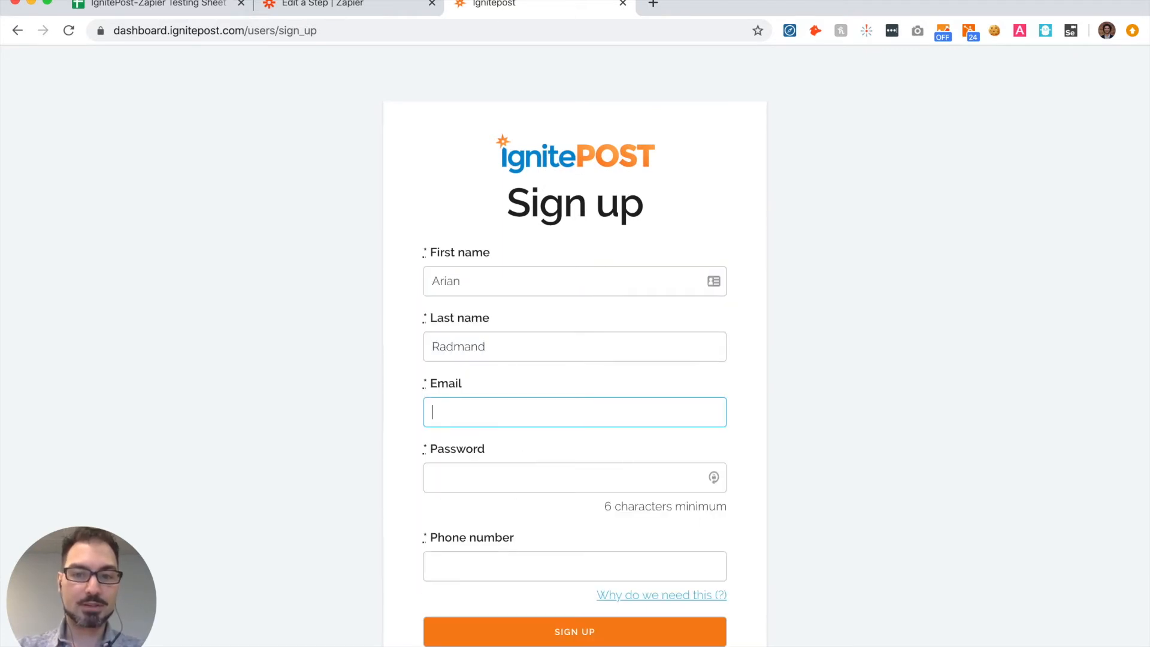
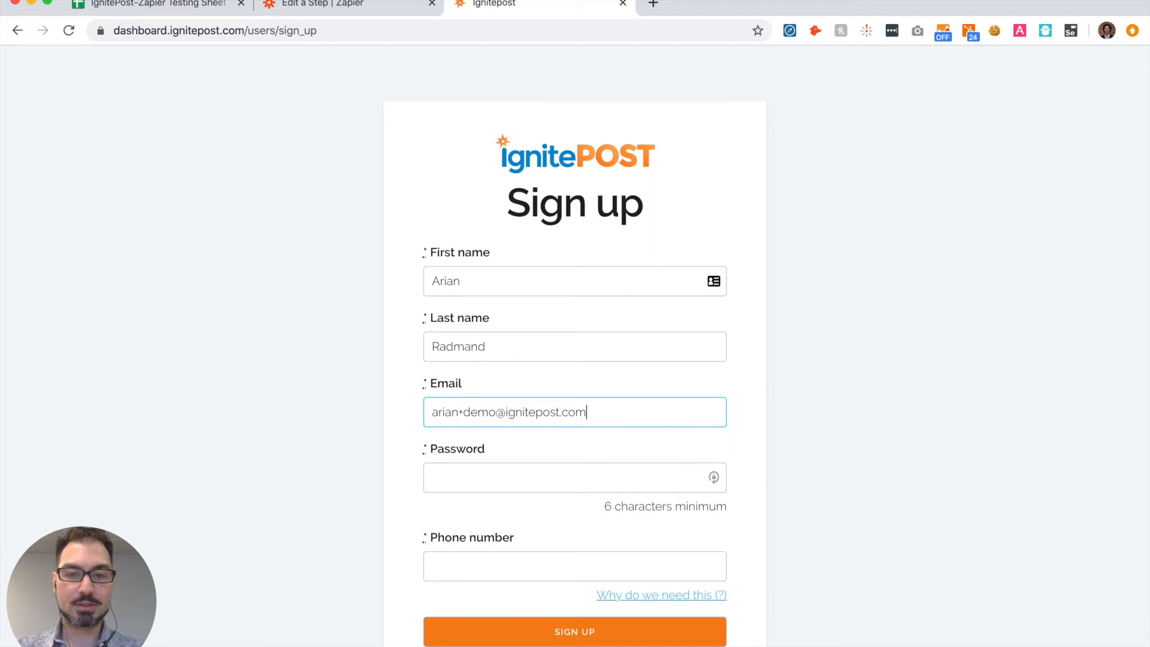
Step: Enter the account password and phone number in the sign-up form and submit it
{"action": "key", "text": "Tab"}
{"action": "type", "text": "•••••••••"}
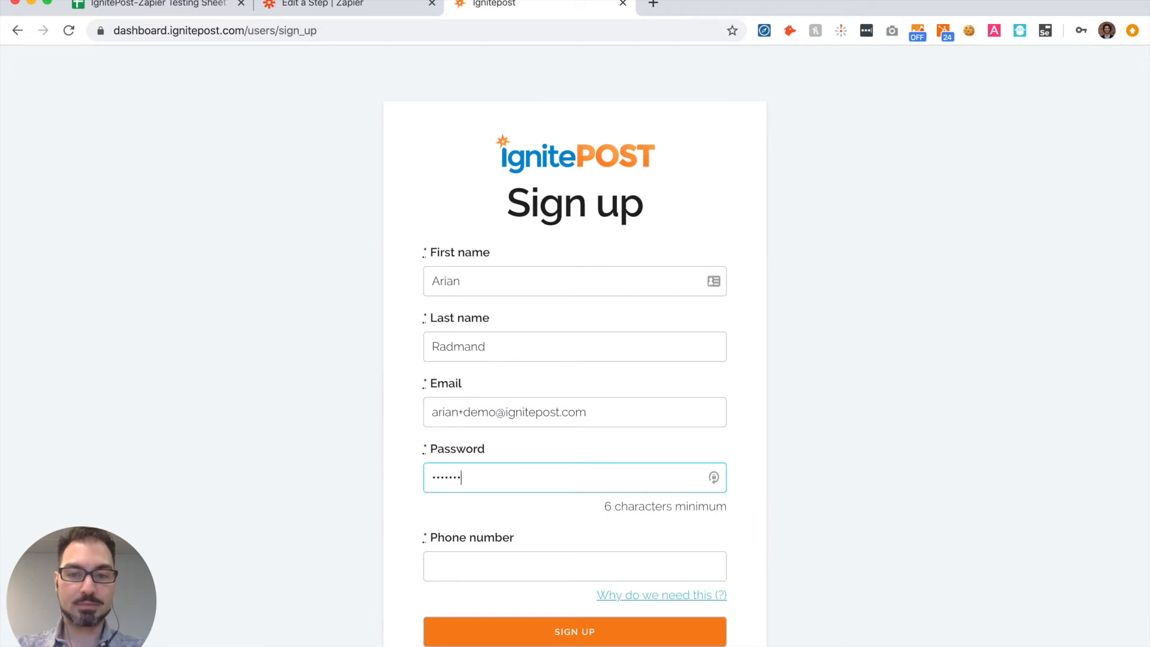
{"action": "type", "text": "••"}
{"action": "key", "text": "Tab"}
{"action": "type", "text": "555"}
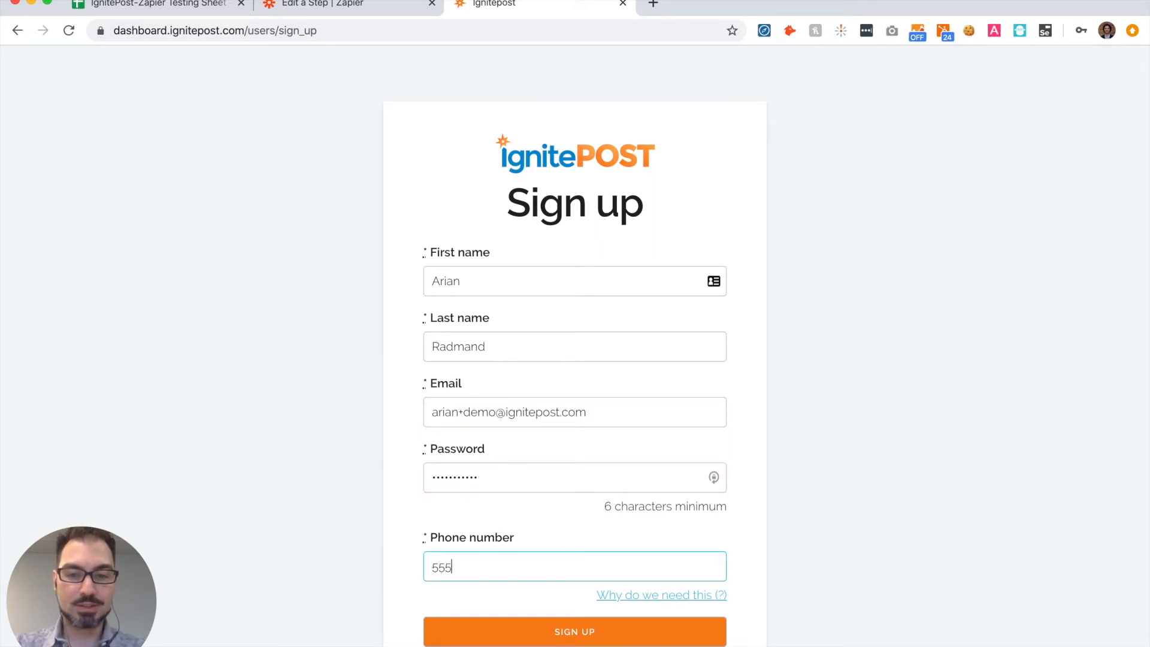
{"action": "type", "text": "5555555"}
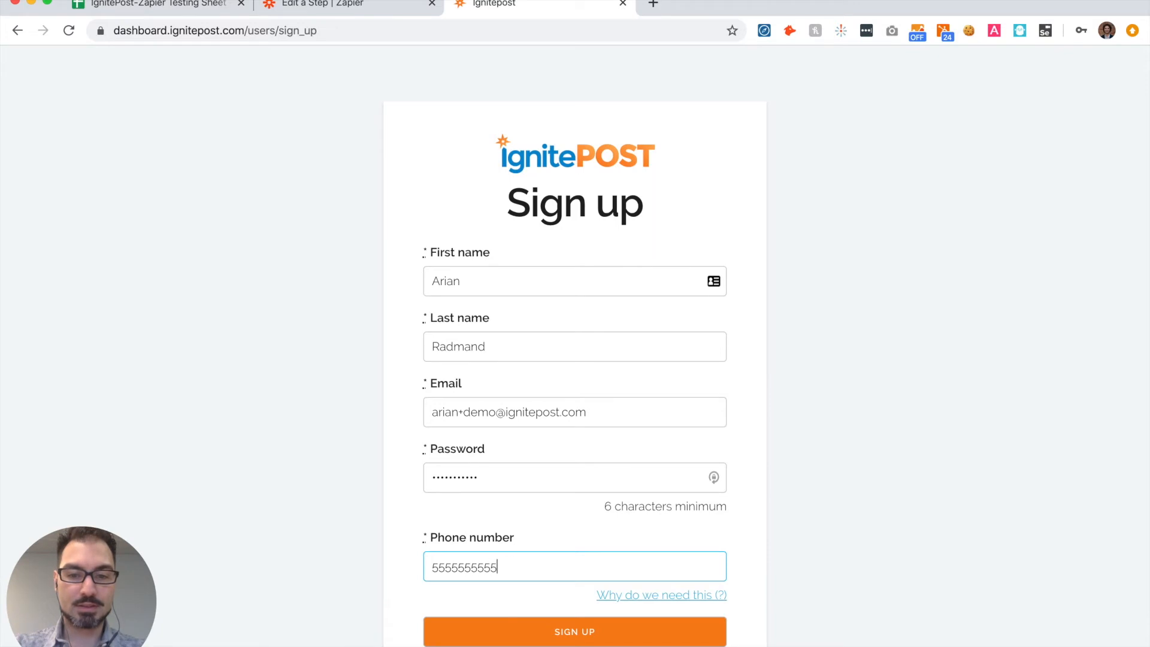
{"action": "left_click", "coordinate": [589, 640]}
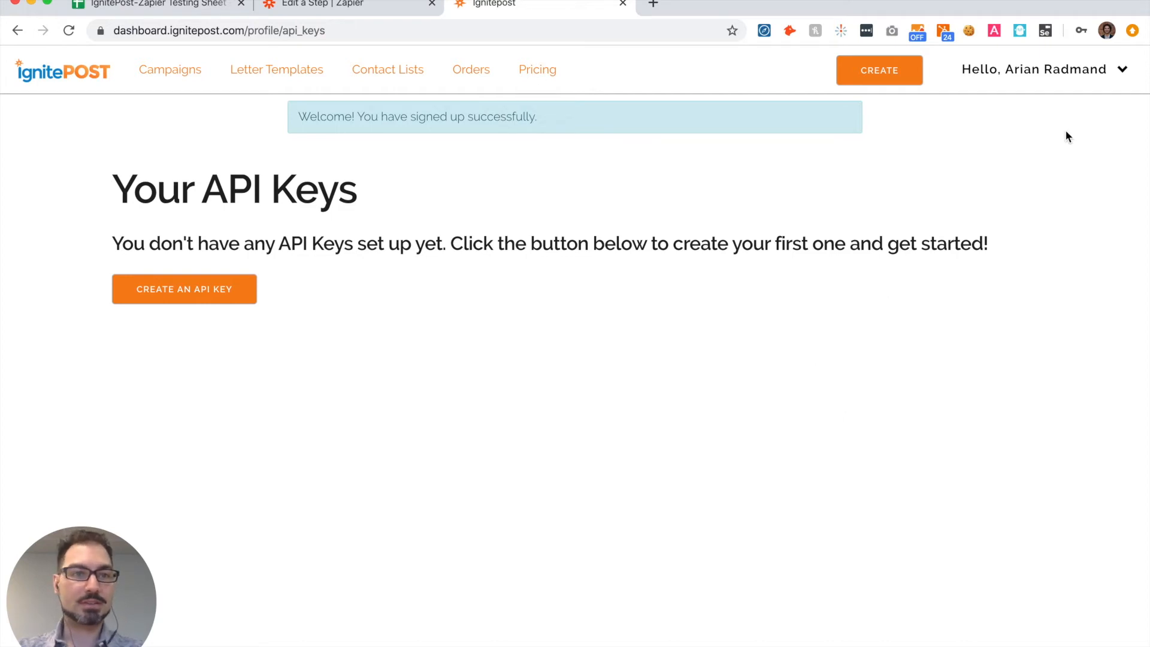
Step: Go to the account's API keys page and create an API key named Zapier Key
{"action": "left_click", "coordinate": [1064, 81]}
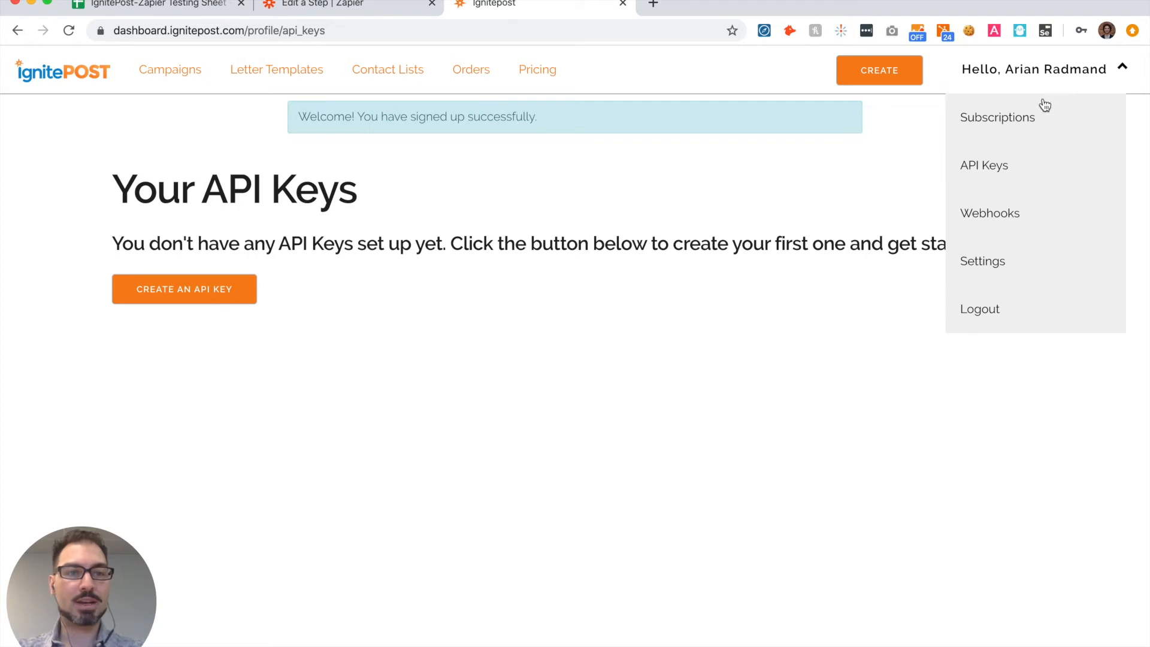
{"action": "left_click", "coordinate": [1003, 172]}
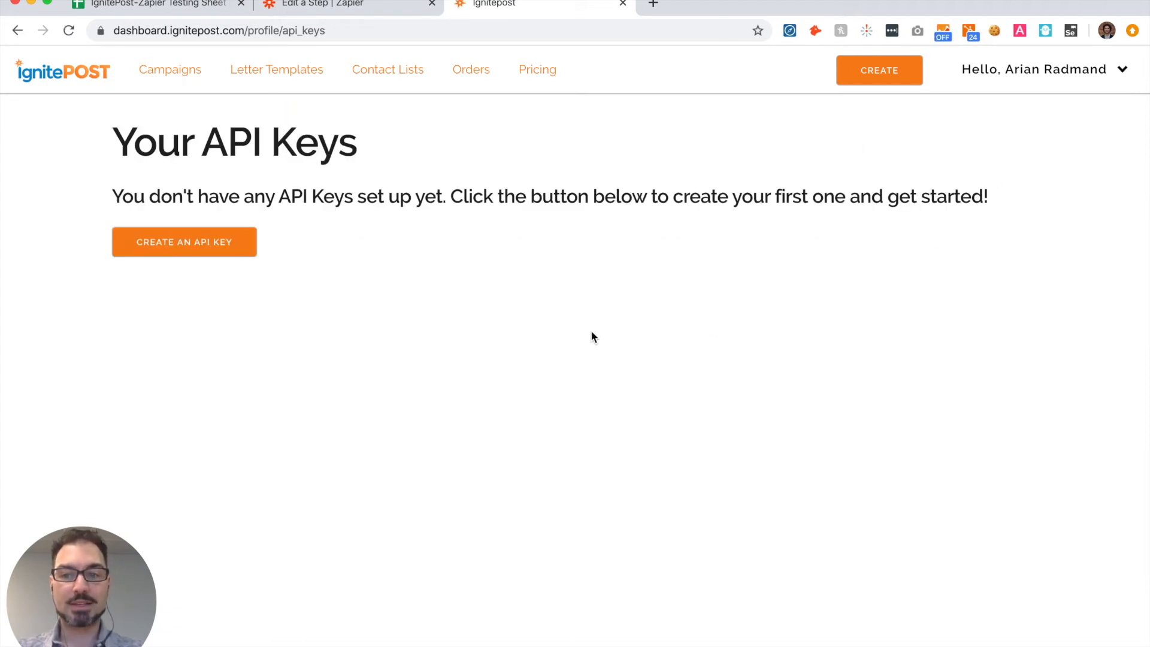
{"action": "left_click", "coordinate": [161, 242]}
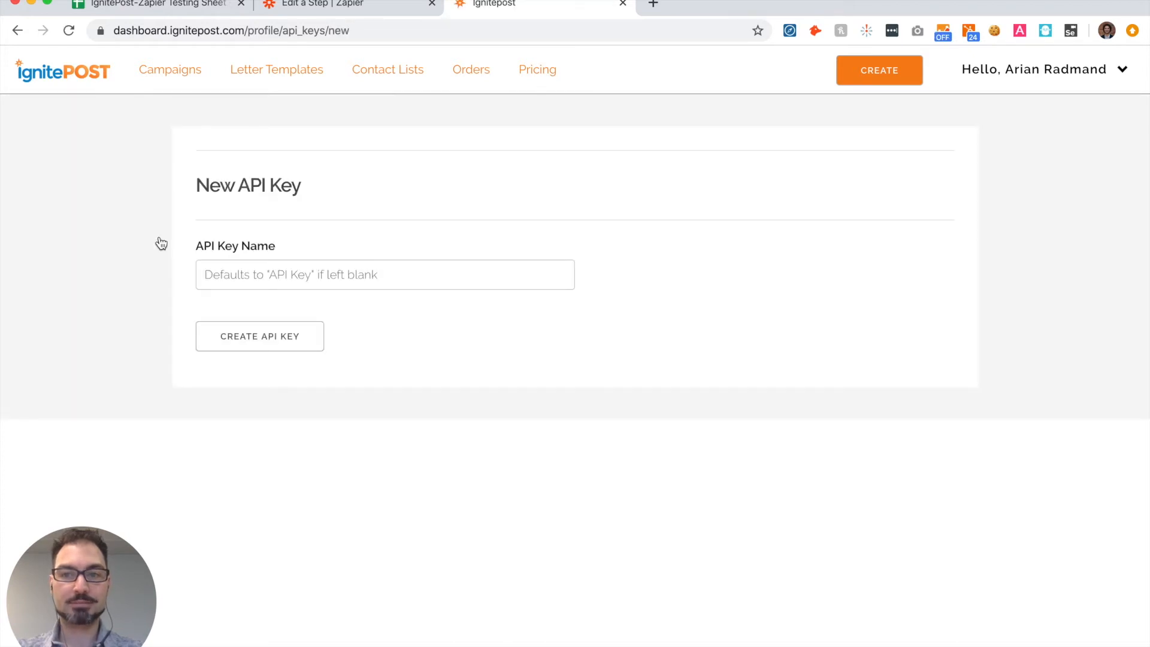
{"action": "left_click", "coordinate": [236, 275]}
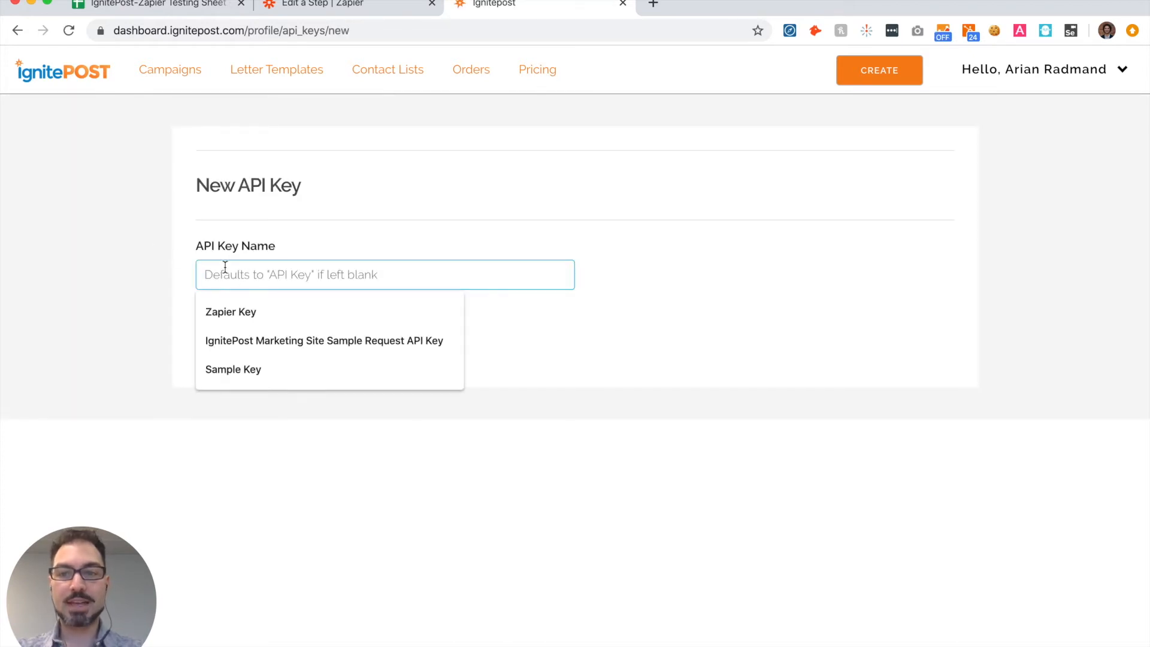
{"action": "type", "text": "Zapi"}
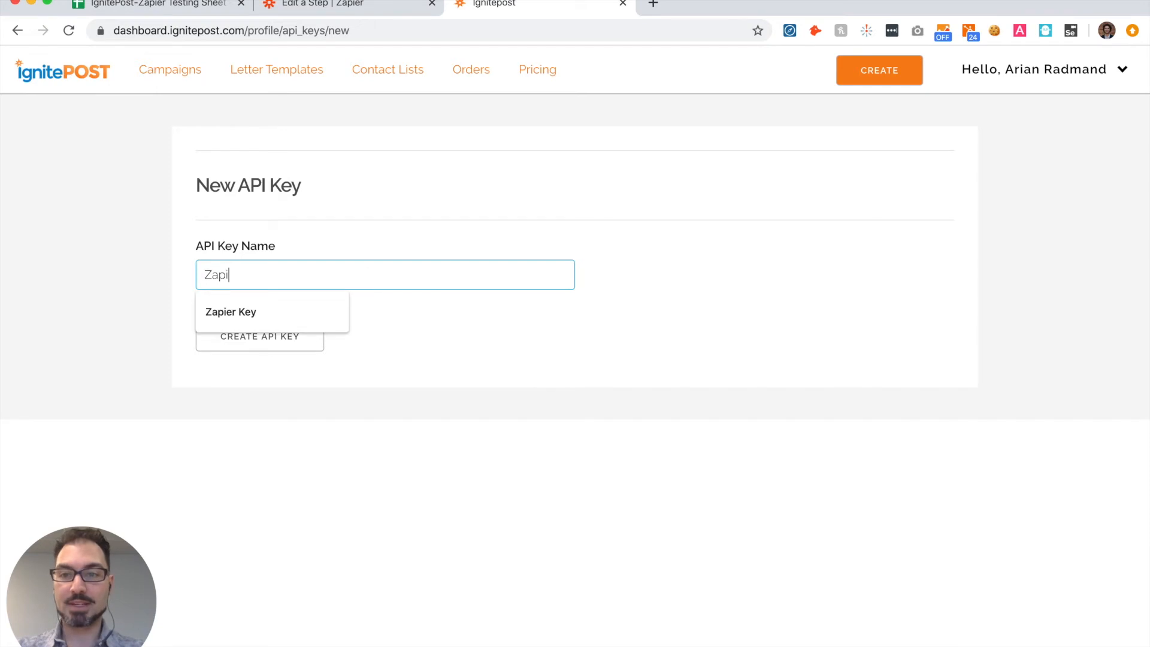
{"action": "type", "text": "er "}
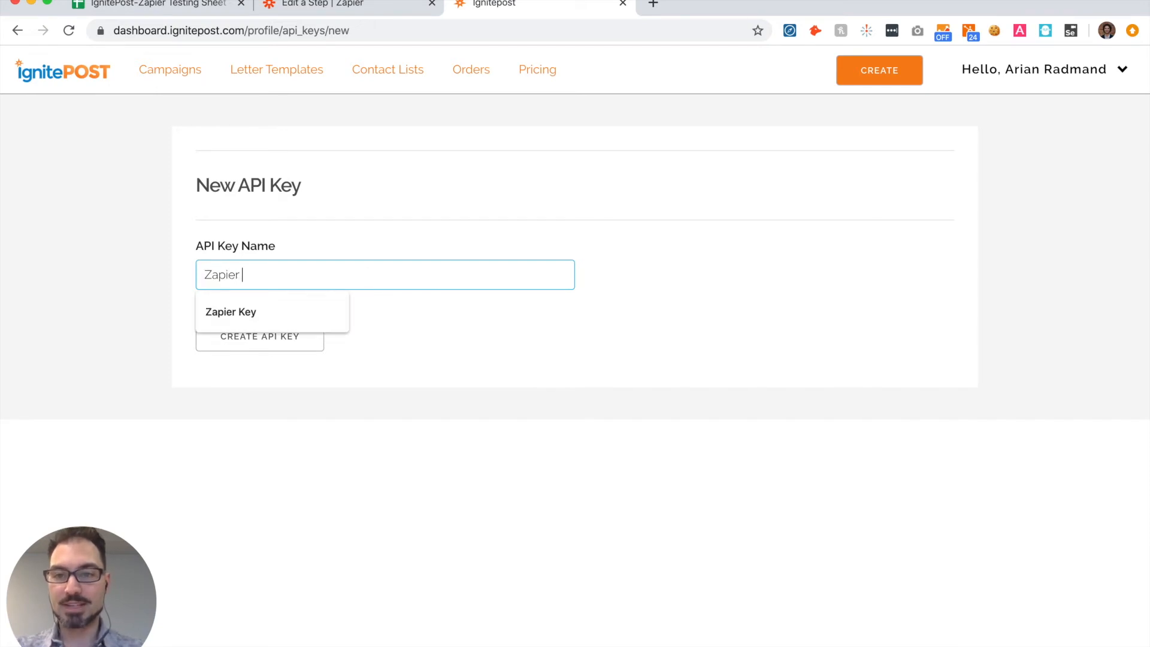
{"action": "type", "text": "Key"}
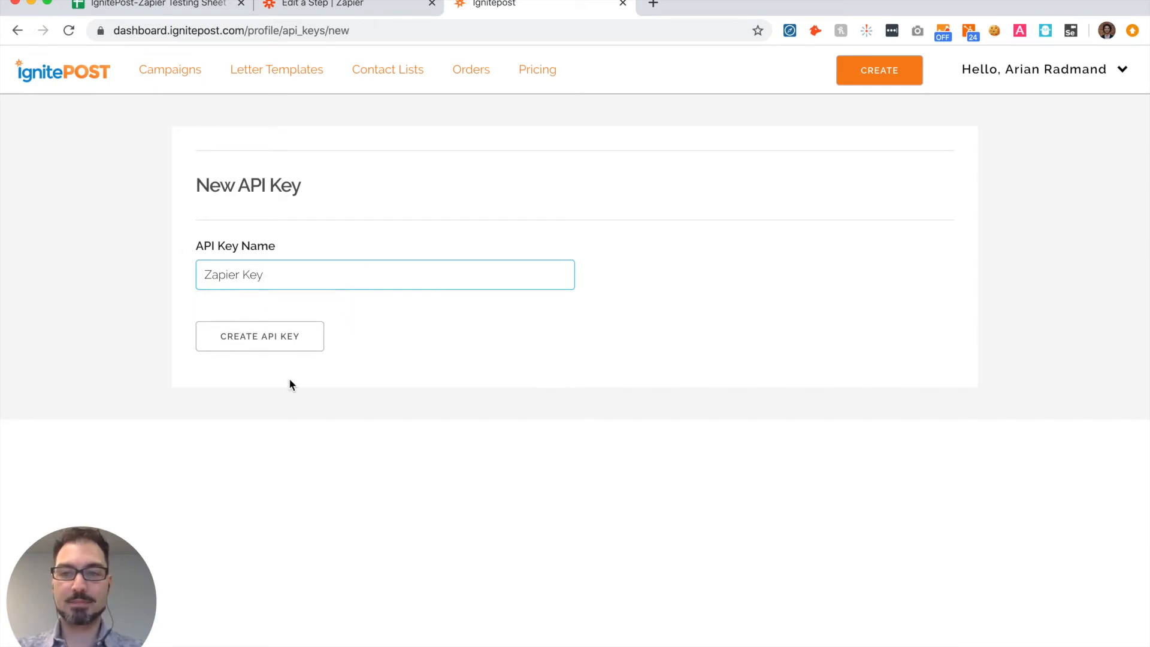
{"action": "left_click", "coordinate": [254, 340]}
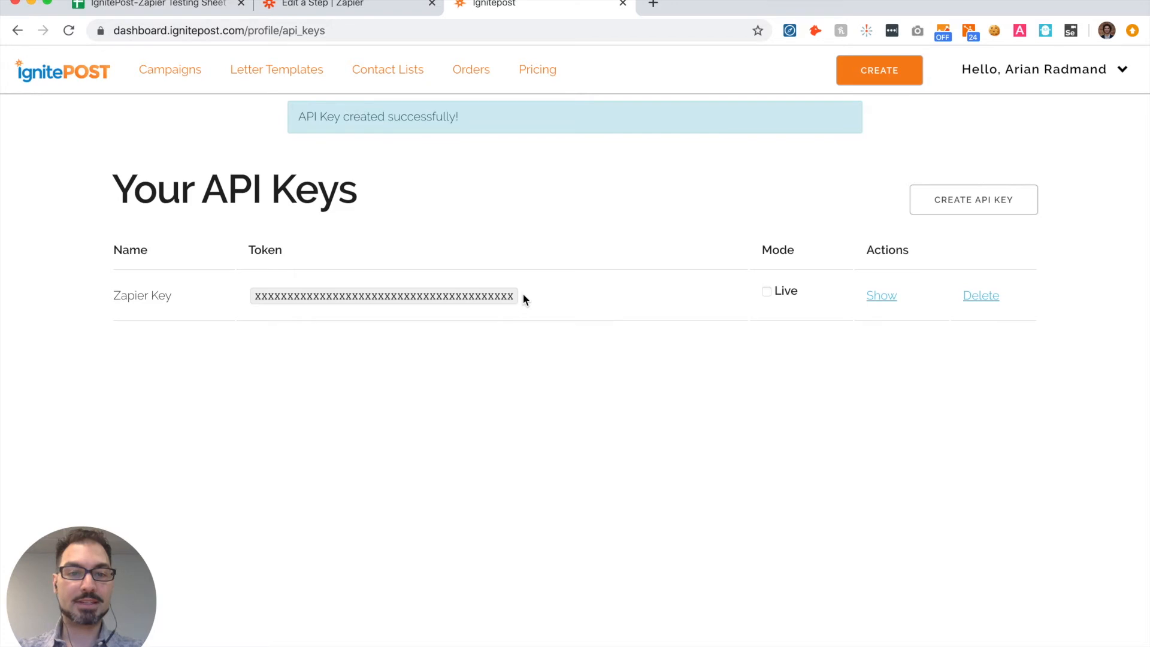
Step: Reveal the Zapier Key's token on the API keys page and copy the whole token
{"action": "left_click", "coordinate": [881, 298]}
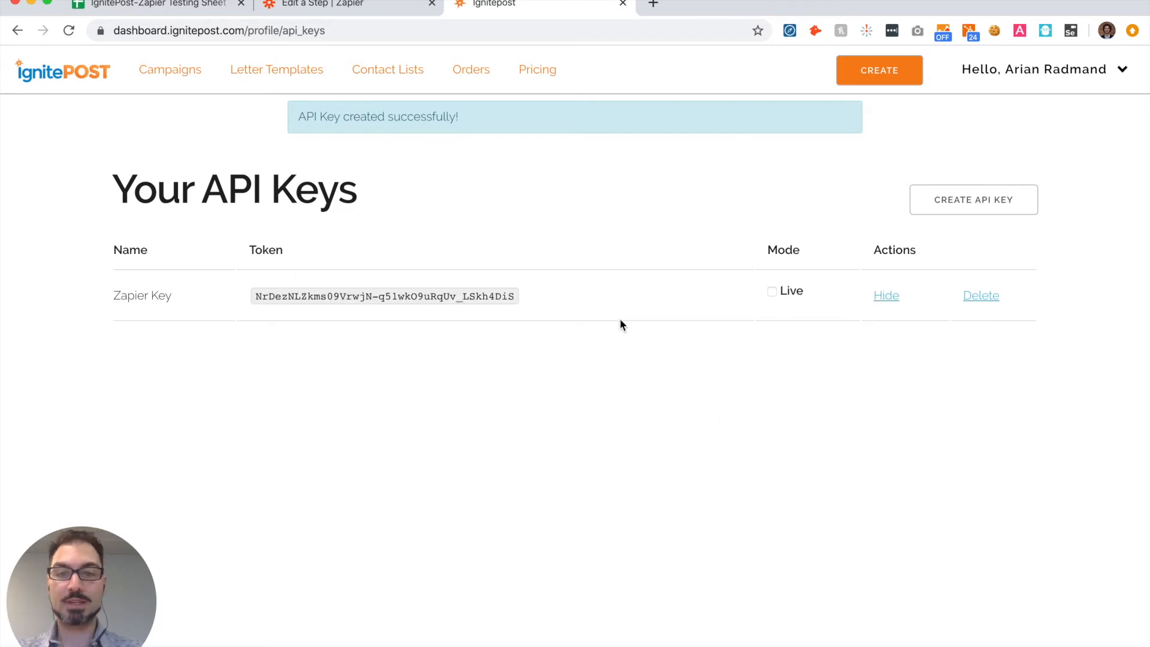
{"action": "double_click", "coordinate": [470, 295]}
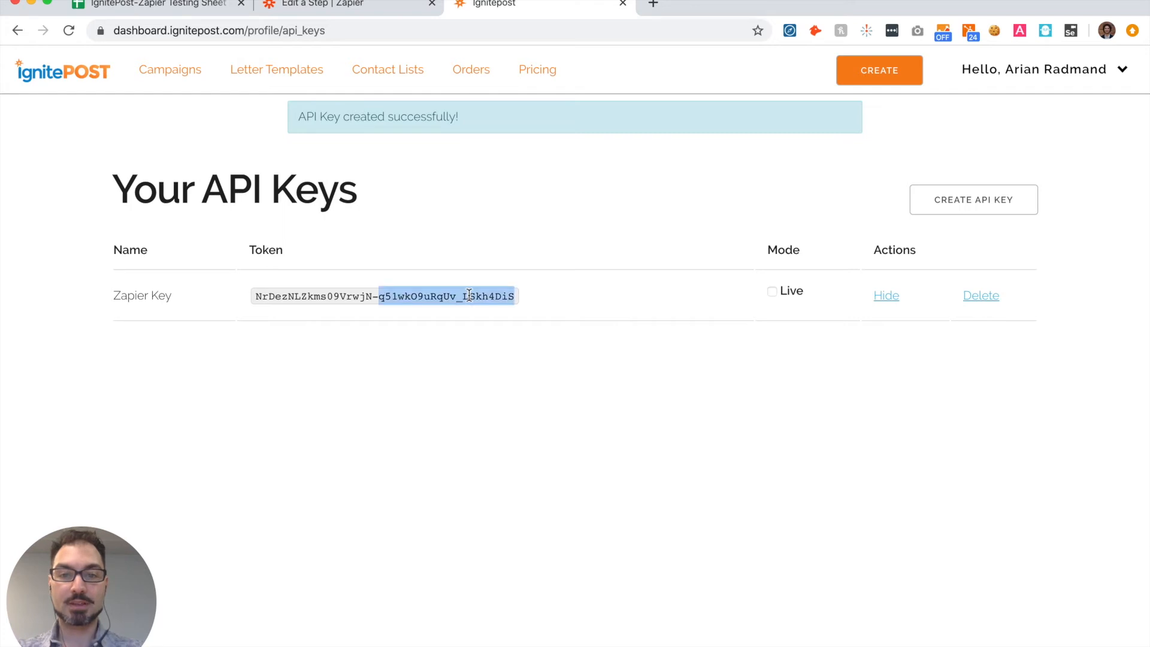
{"action": "key", "text": "shift+Left"}
{"action": "key", "text": "shift+Left"}
{"action": "key", "text": "shift+Left"}
{"action": "key", "text": "shift+Left"}
{"action": "key", "text": "shift+Left"}
{"action": "key", "text": "shift+Left"}
{"action": "key", "text": "shift+Left"}
{"action": "key", "text": "shift+Left"}
{"action": "key", "text": "shift+Left"}
{"action": "key", "text": "shift+Left"}
{"action": "key", "text": "shift+Left"}
{"action": "key", "text": "shift+Left"}
{"action": "key", "text": "shift+Left"}
{"action": "key", "text": "shift+Left"}
{"action": "key", "text": "shift+Left"}
{"action": "key", "text": "shift+Left"}
{"action": "key", "text": "shift+Left"}
{"action": "key", "text": "shift+Left"}
{"action": "key", "text": "shift+Left"}
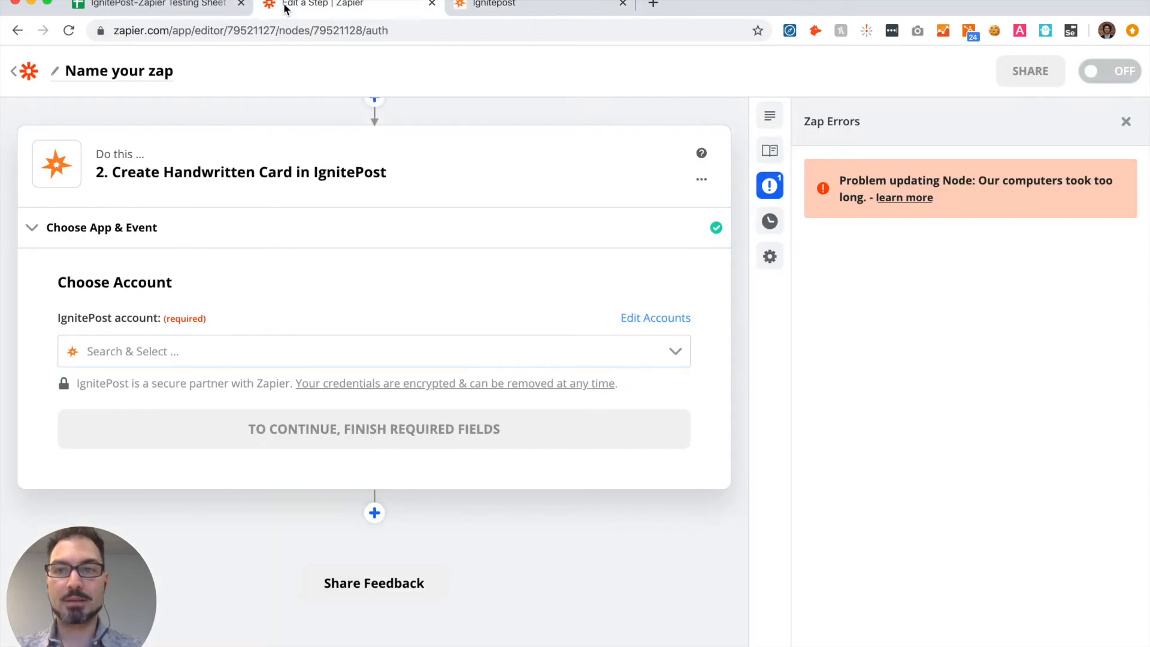
Step: Switch back to the Zap editor and start adding a new IgnitePost account to the card action
{"action": "left_click", "coordinate": [284, 6]}
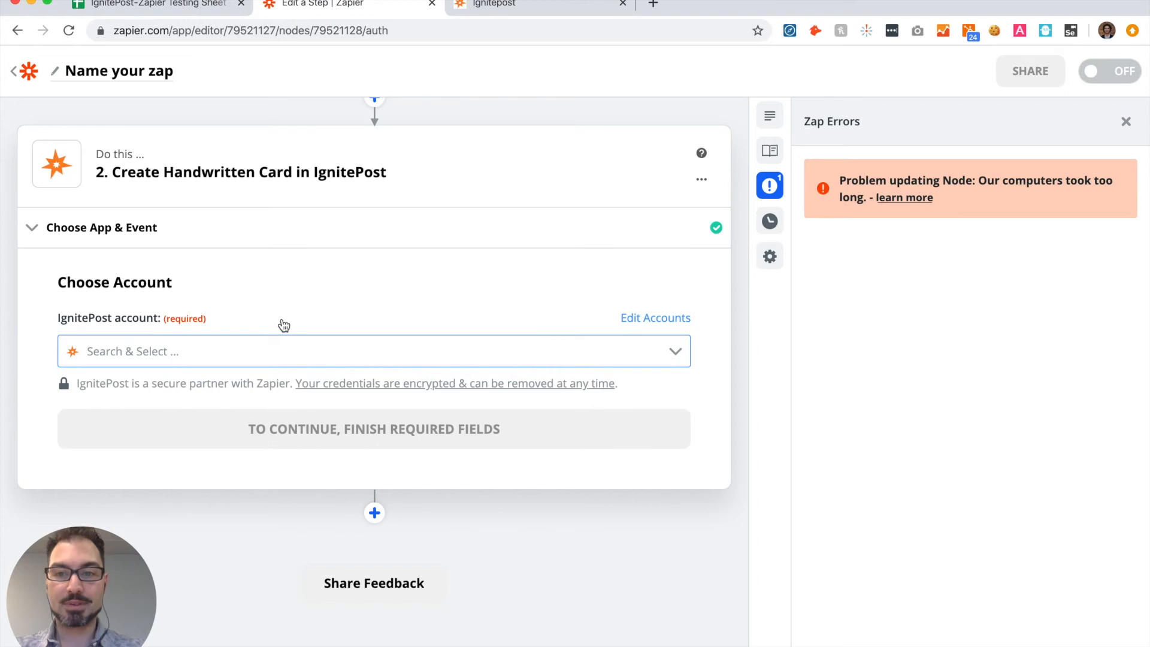
{"action": "left_click", "coordinate": [254, 343]}
{"action": "scroll", "coordinate": [354, 475], "scroll_direction": "down", "scroll_amount": 5}
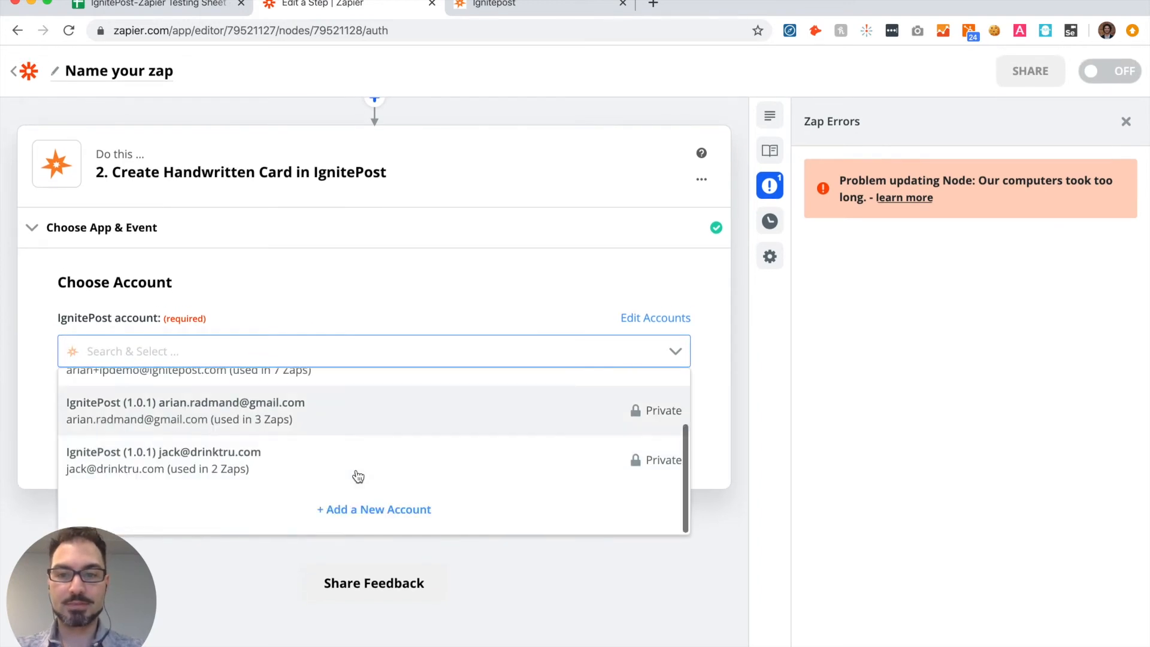
{"action": "left_click", "coordinate": [356, 511]}
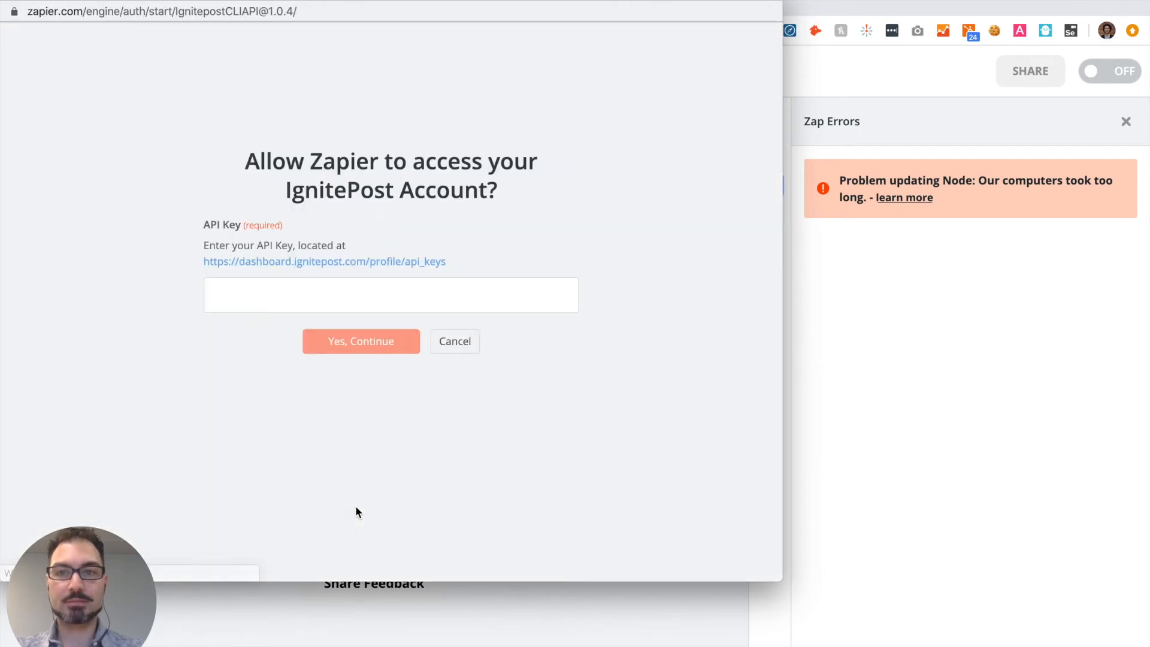
Step: Paste the API key into the IgnitePost authorization form, allow access, and continue with the connected account
{"action": "left_click", "coordinate": [261, 298]}
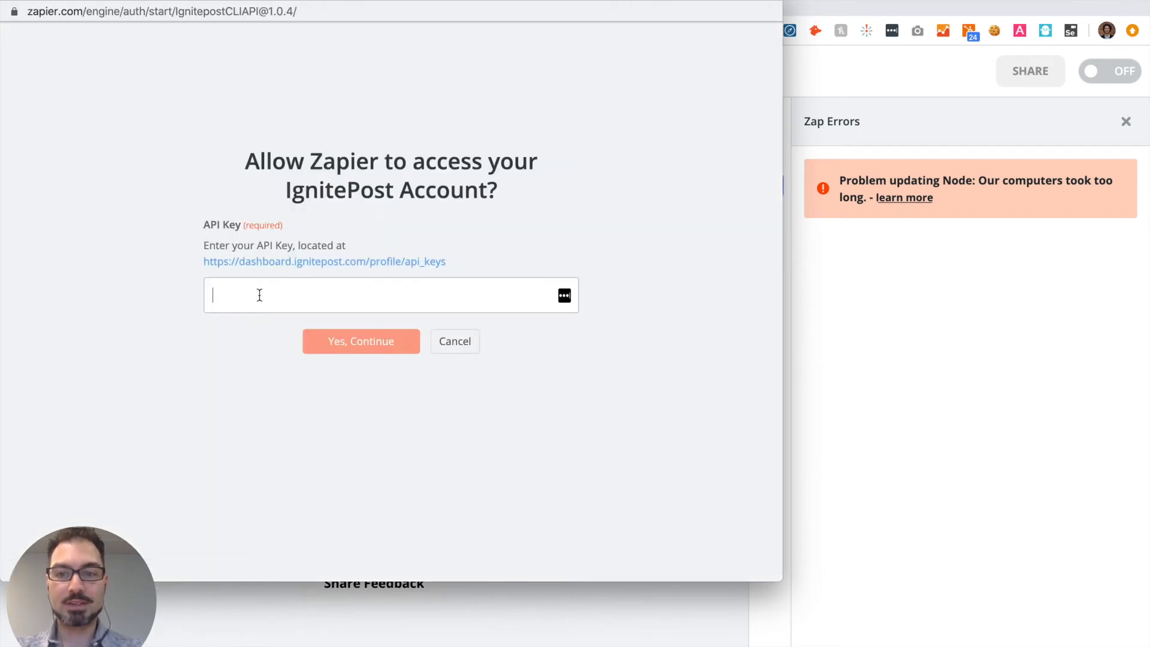
{"action": "key", "text": "super+v"}
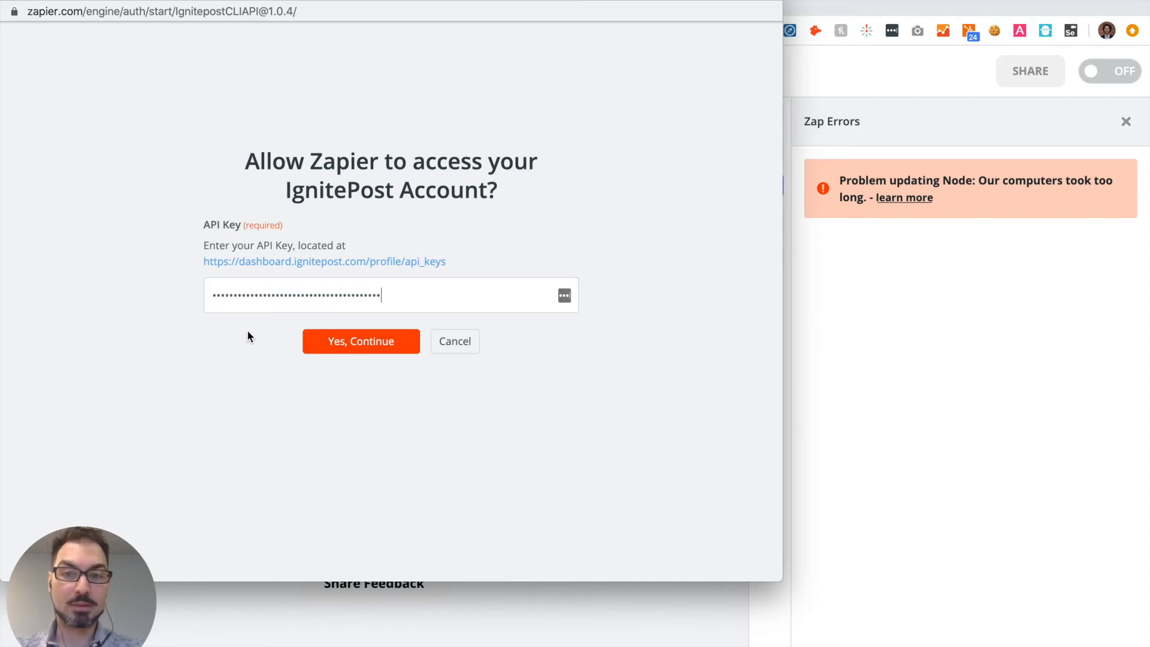
{"action": "left_click", "coordinate": [342, 342]}
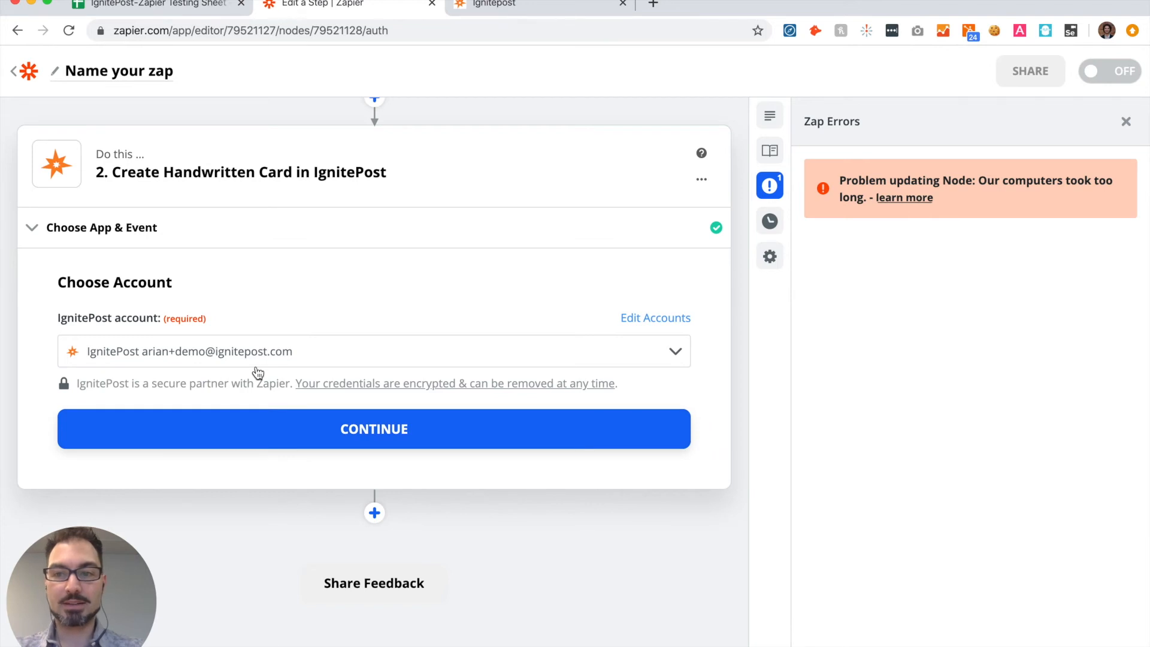
{"action": "left_click", "coordinate": [374, 430]}
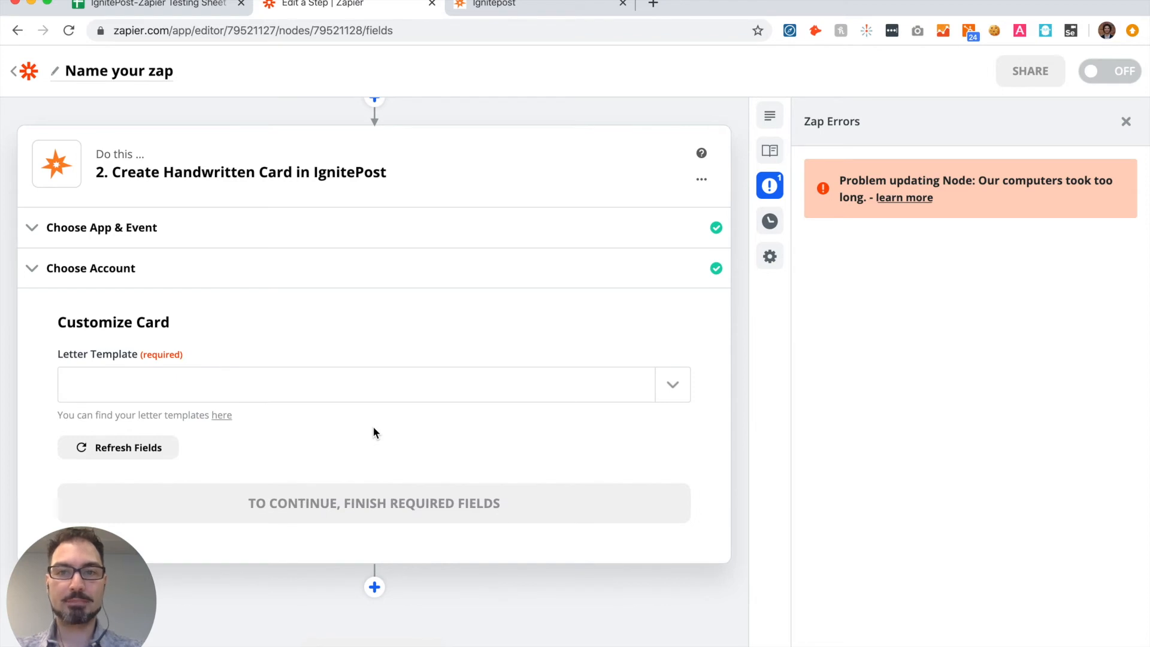
Step: Choose Default Thank You Card as the letter template for the handwritten card
{"action": "left_click", "coordinate": [488, 10]}
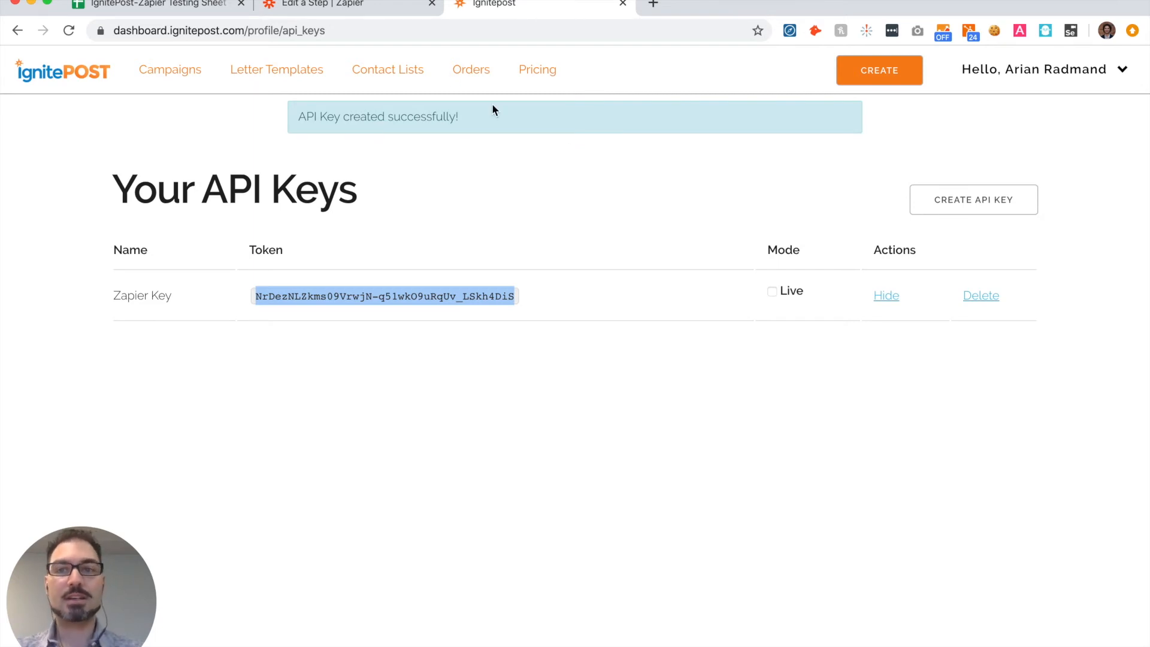
{"action": "left_click", "coordinate": [325, 5]}
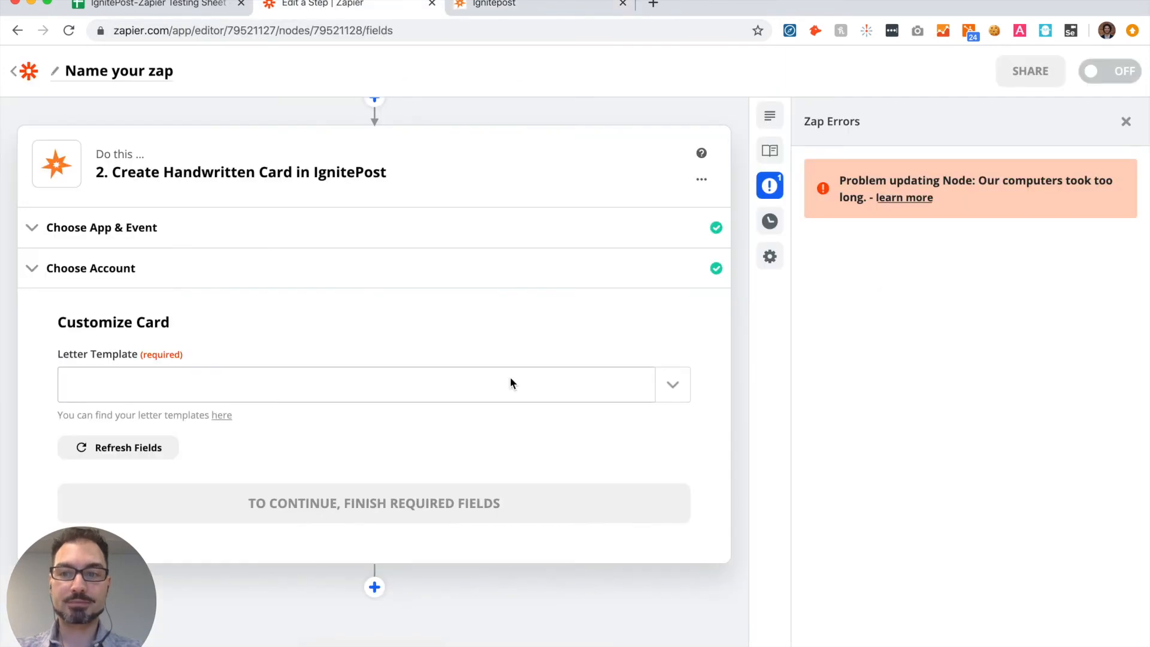
{"action": "scroll", "coordinate": [510, 382], "scroll_direction": "down", "scroll_amount": 1}
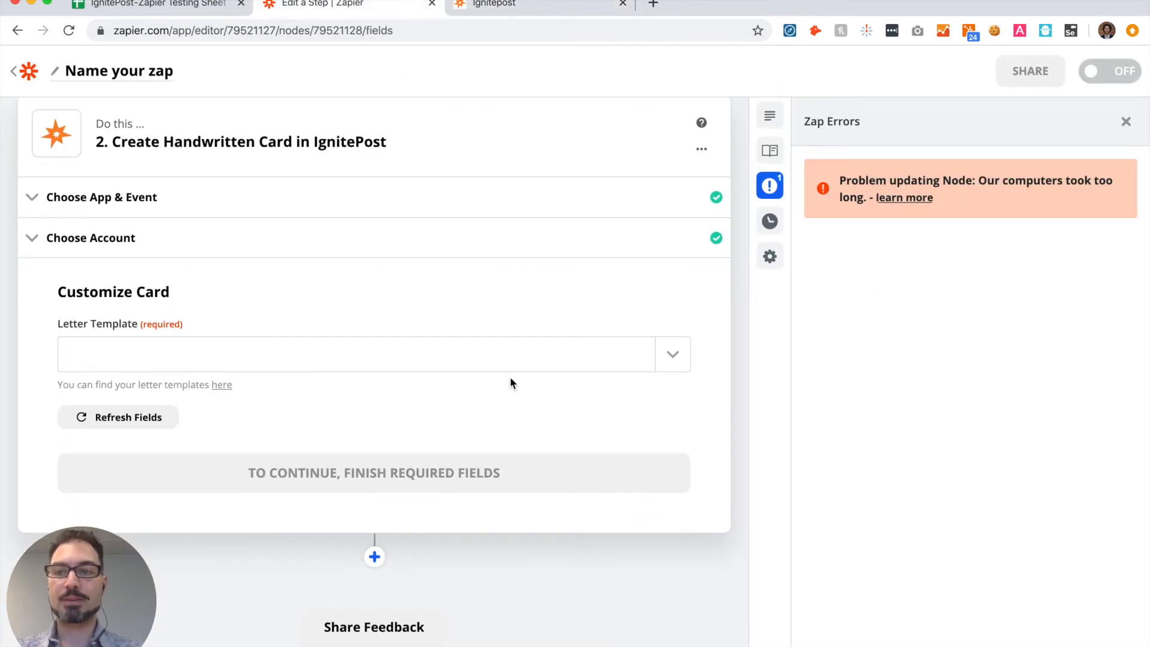
{"action": "scroll", "coordinate": [486, 368], "scroll_direction": "down", "scroll_amount": 1}
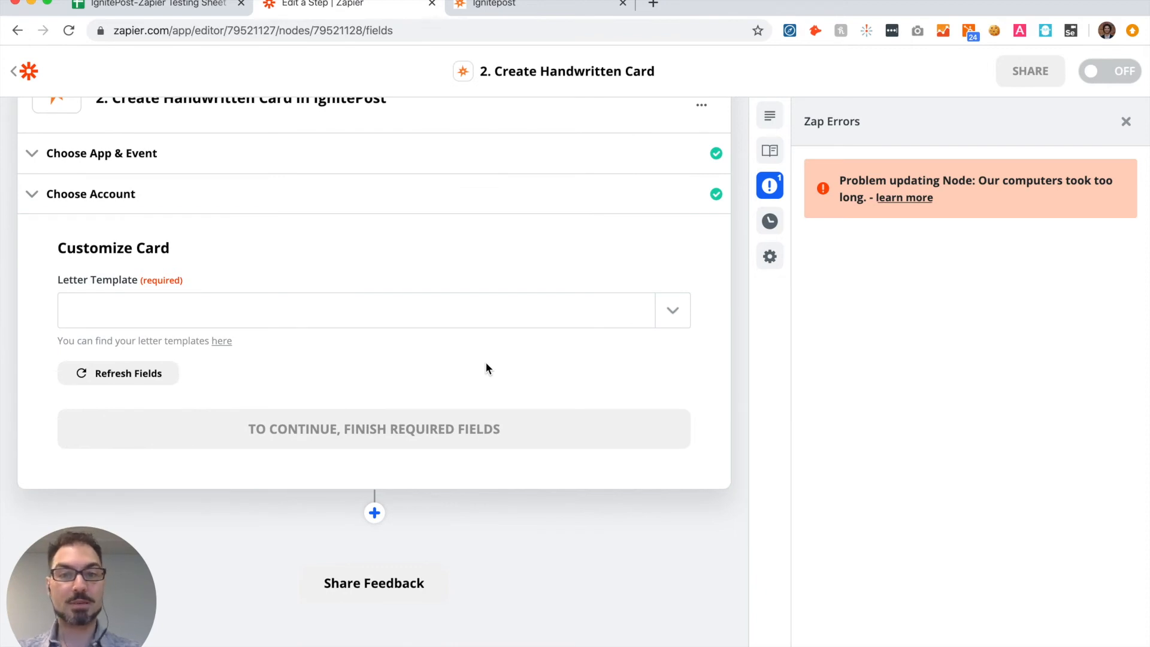
{"action": "left_click", "coordinate": [671, 311]}
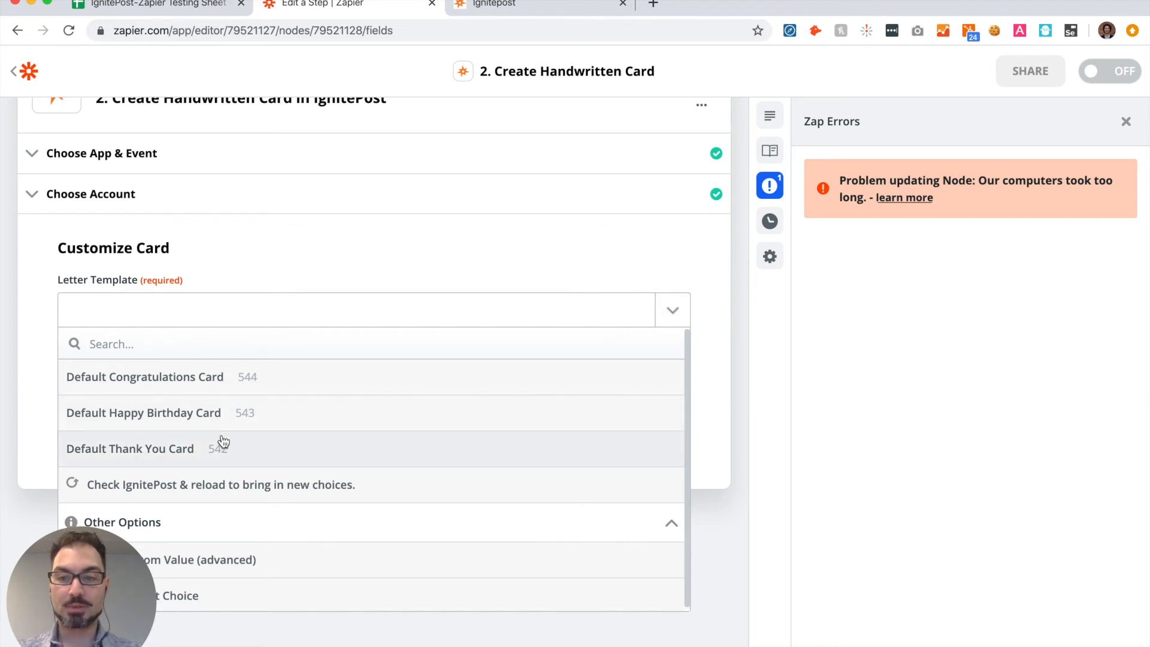
{"action": "left_click", "coordinate": [159, 447]}
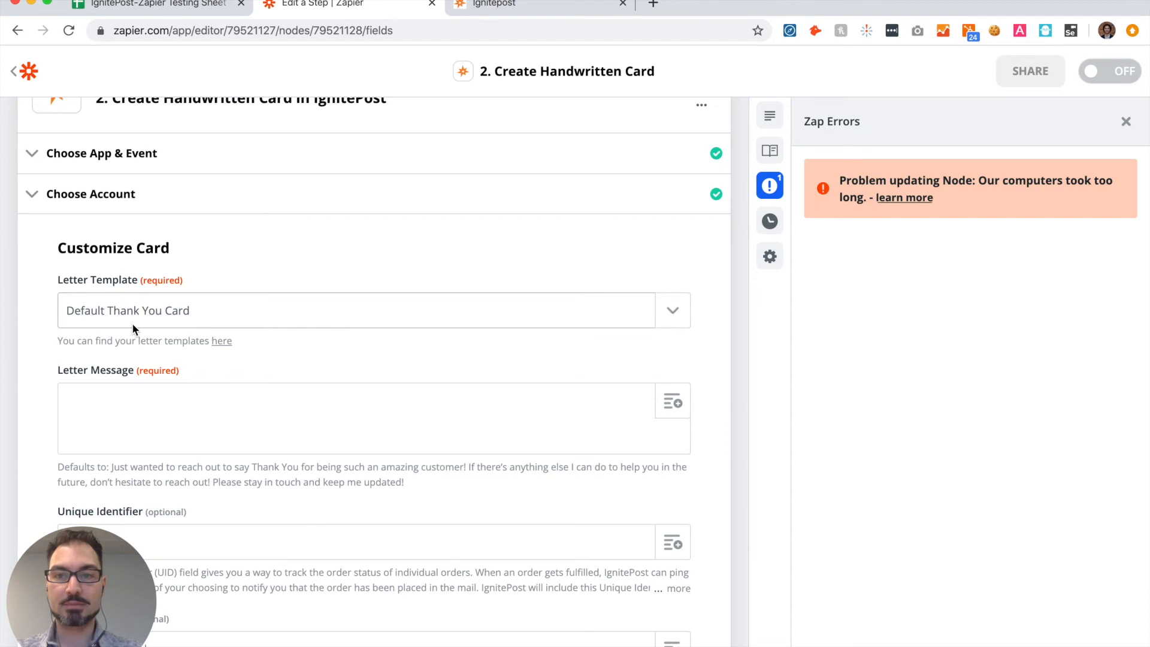
Step: Copy the template's default thank-you text from the field hint into the Letter Message
{"action": "scroll", "coordinate": [291, 357], "scroll_direction": "down", "scroll_amount": 5}
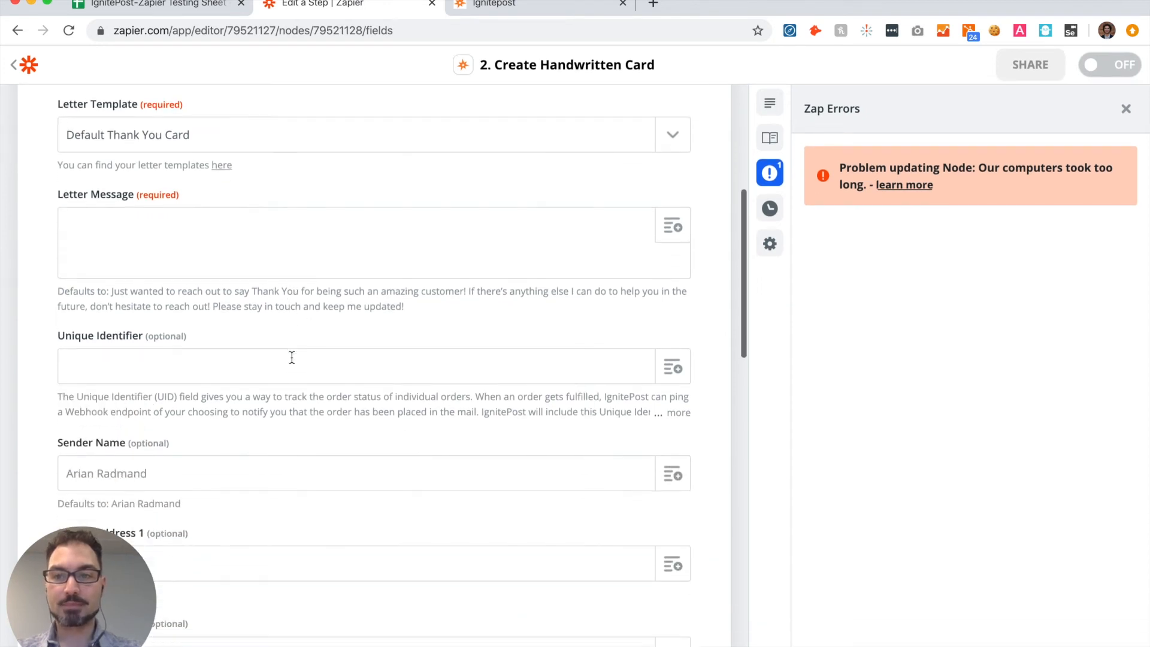
{"action": "left_click_drag", "start_coordinate": [111, 291], "coordinate": [413, 314]}
{"action": "key", "text": "super+c"}
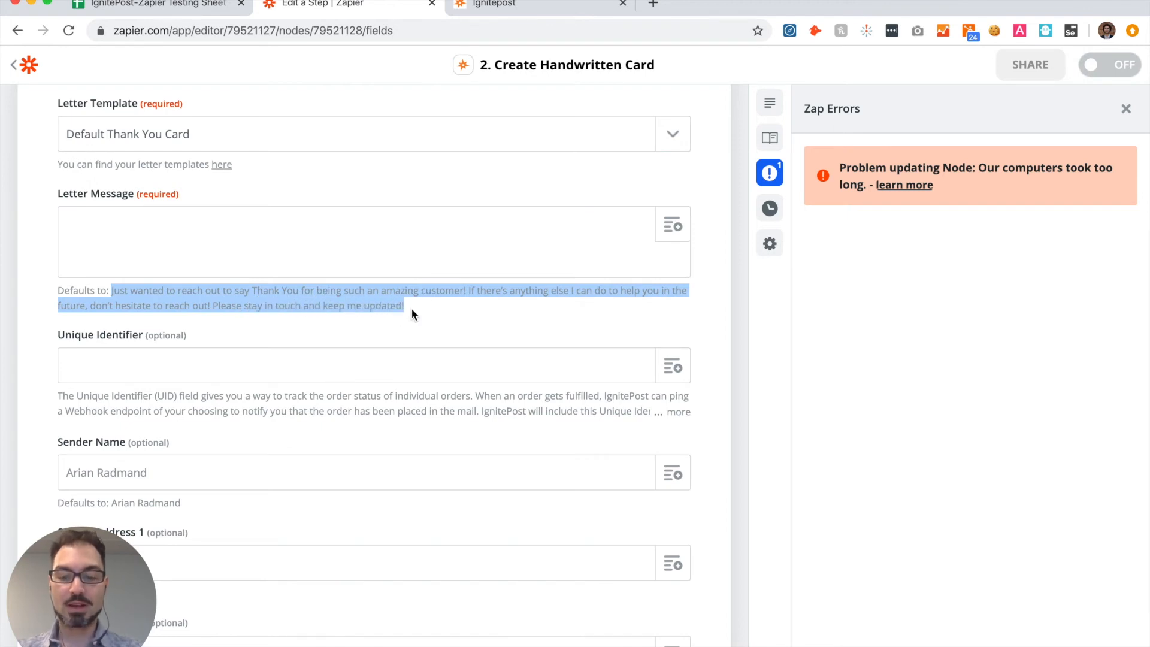
{"action": "left_click", "coordinate": [331, 243]}
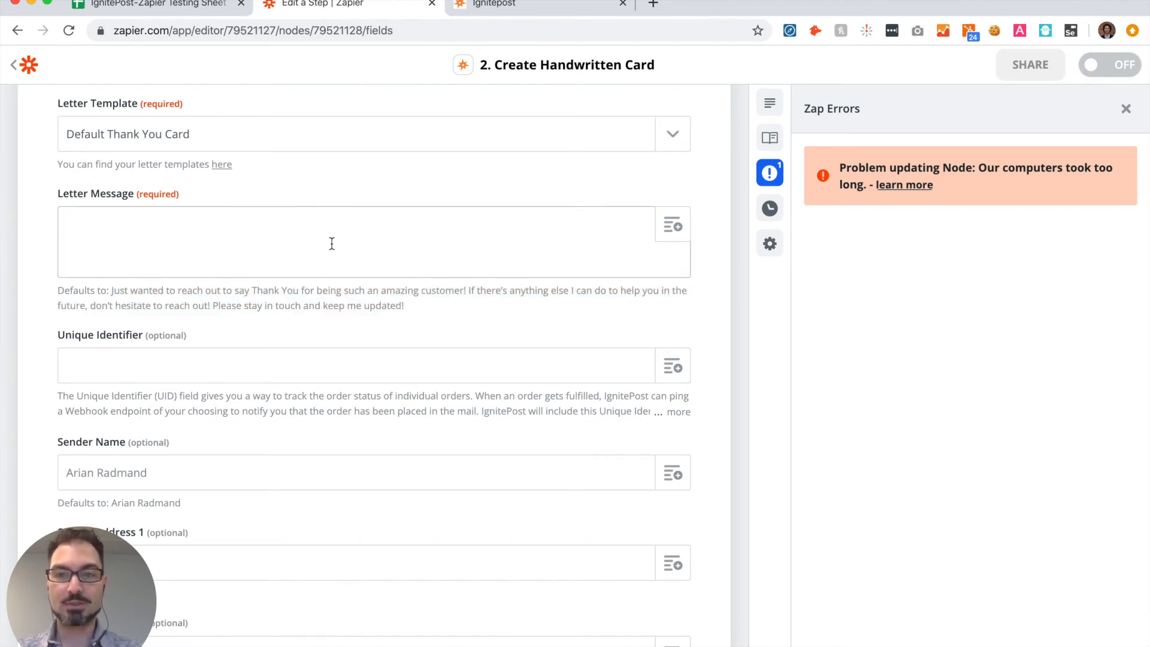
{"action": "key", "text": "super+v"}
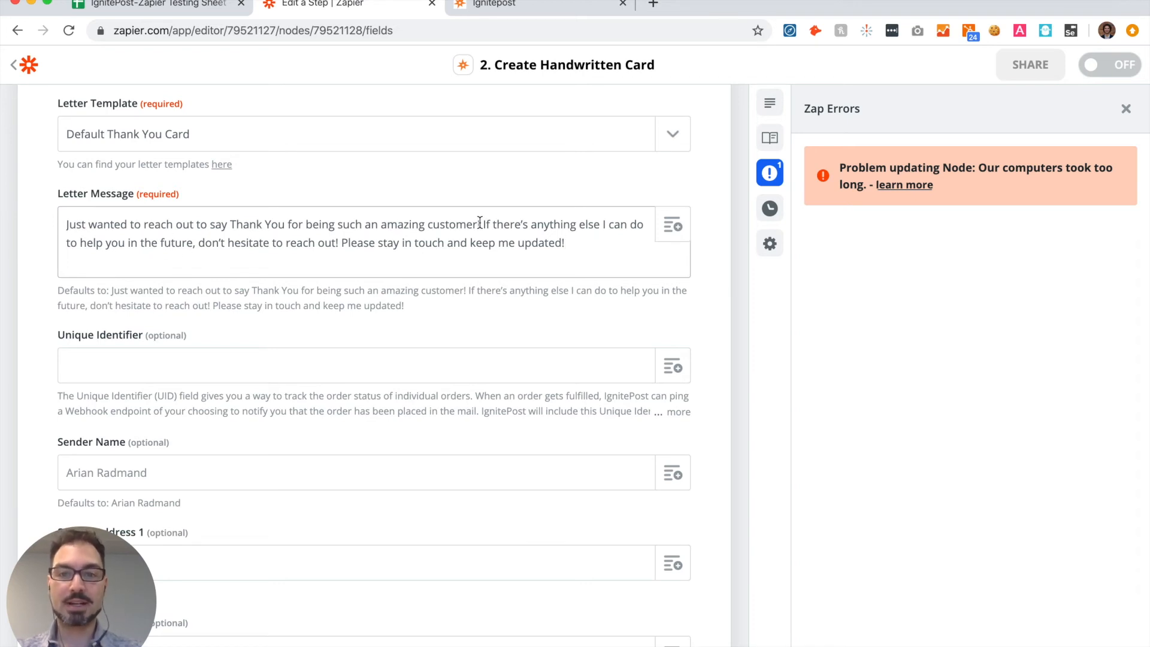
Step: Add a greeting line above the message reading "Hi", the spreadsheet's First Name field and a comma
{"action": "left_click", "coordinate": [264, 225]}
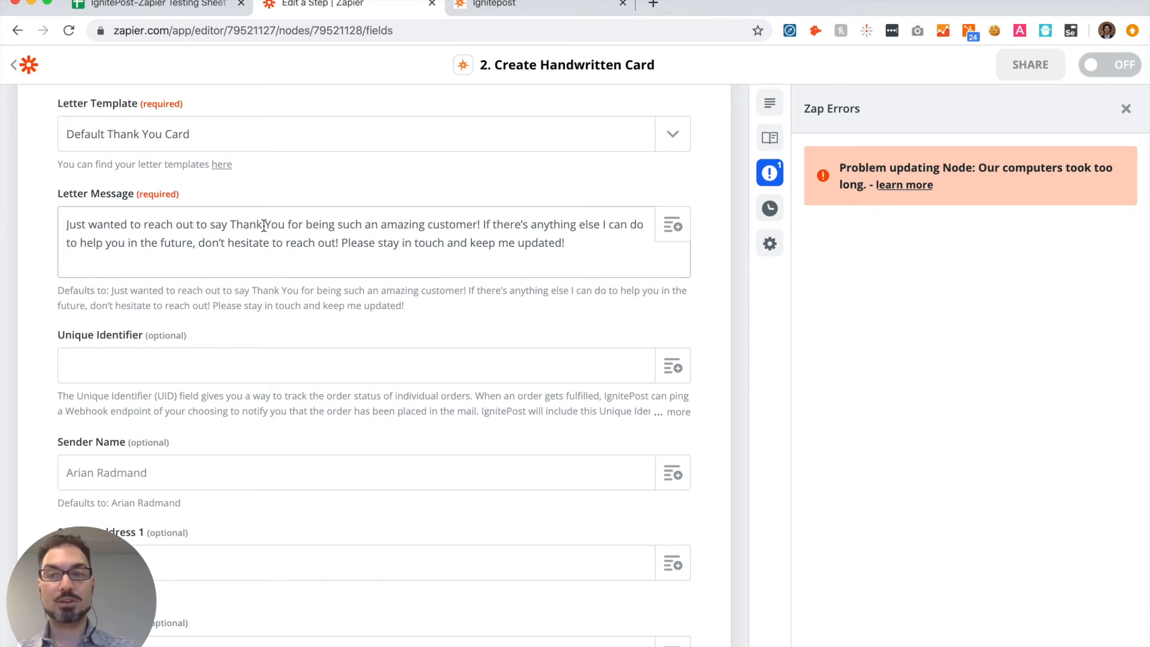
{"action": "left_click", "coordinate": [70, 225]}
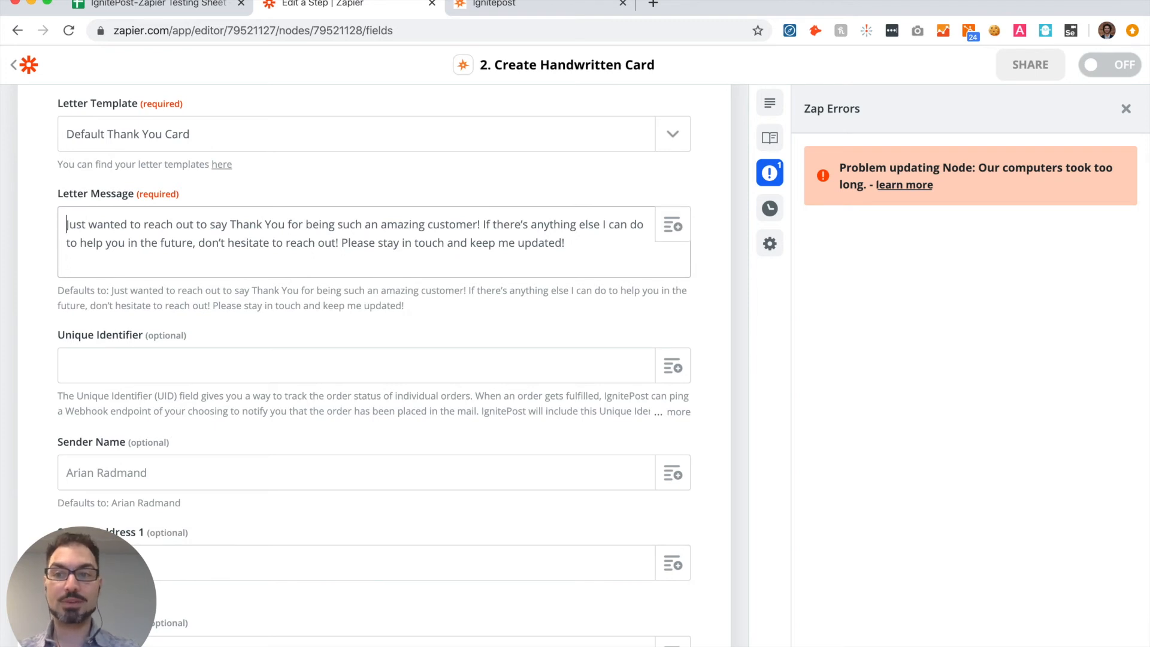
{"action": "key", "text": "Return"}
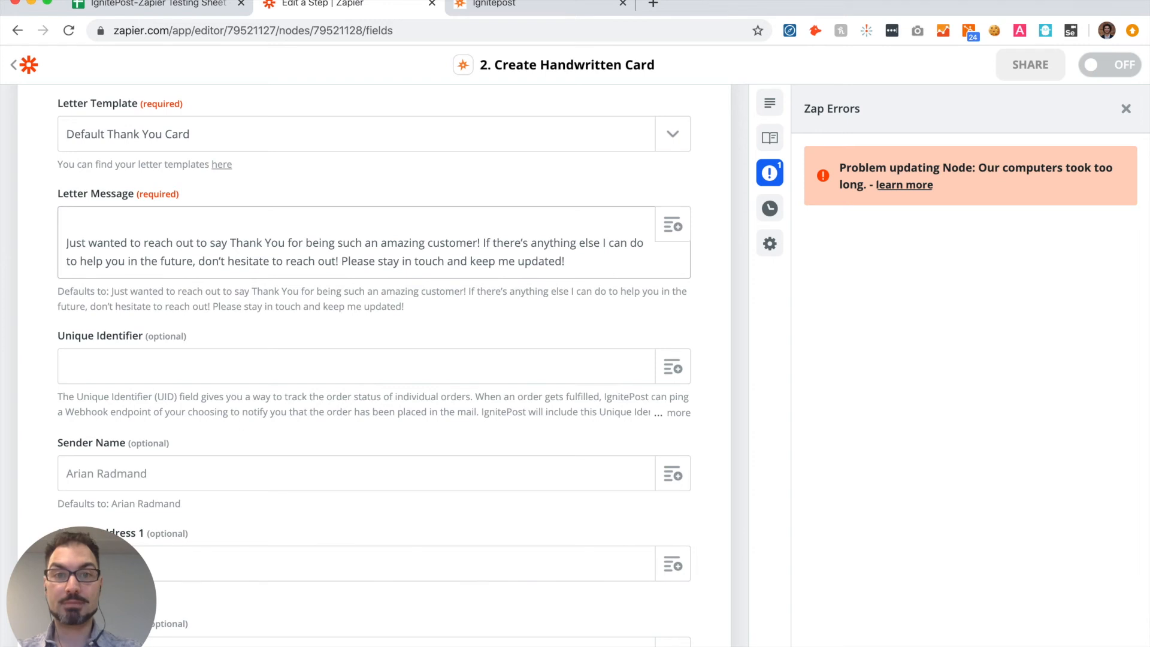
{"action": "type", "text": "Hi"}
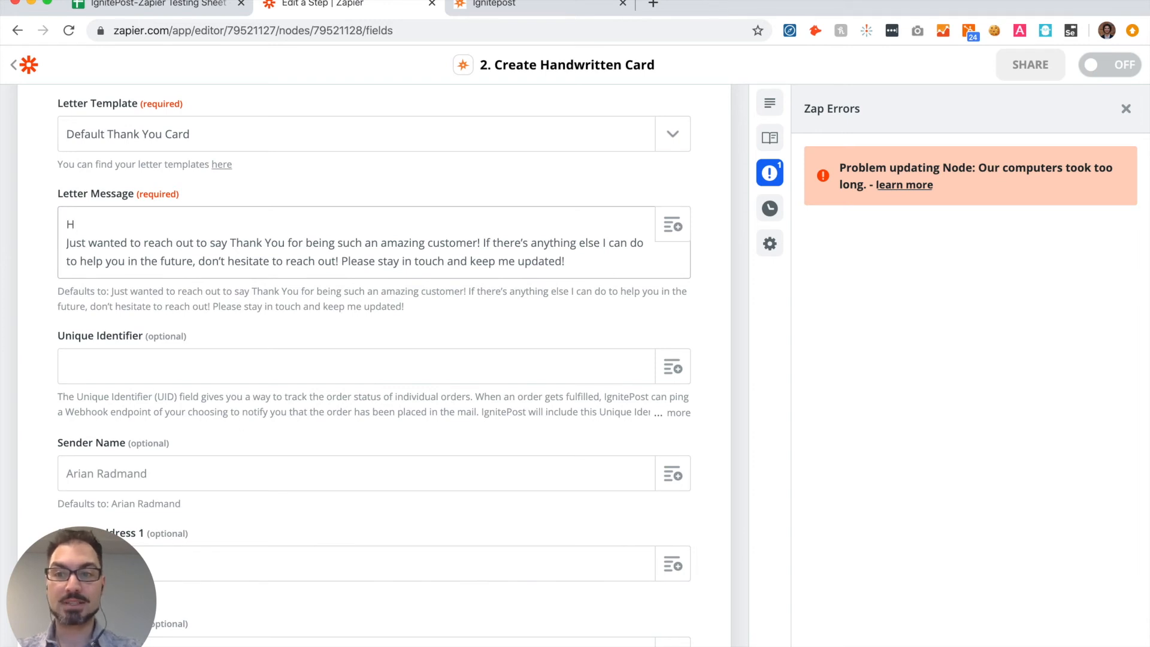
{"action": "left_click", "coordinate": [672, 225]}
{"action": "scroll", "coordinate": [399, 388], "scroll_direction": "down", "scroll_amount": 2}
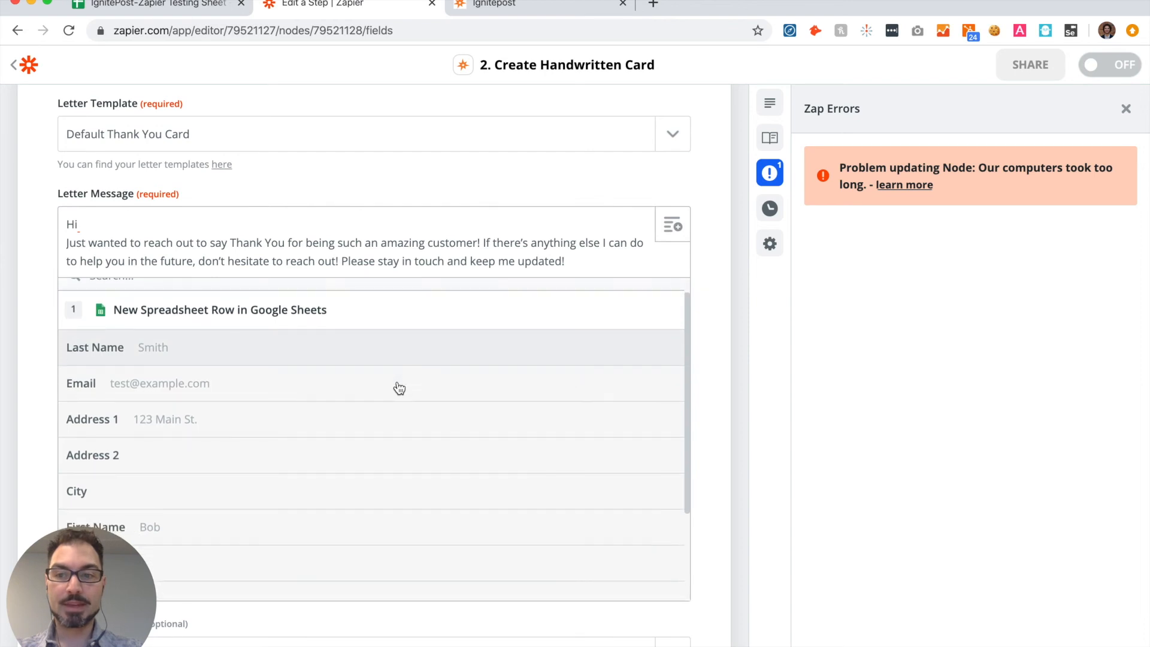
{"action": "scroll", "coordinate": [399, 388], "scroll_direction": "down", "scroll_amount": 3}
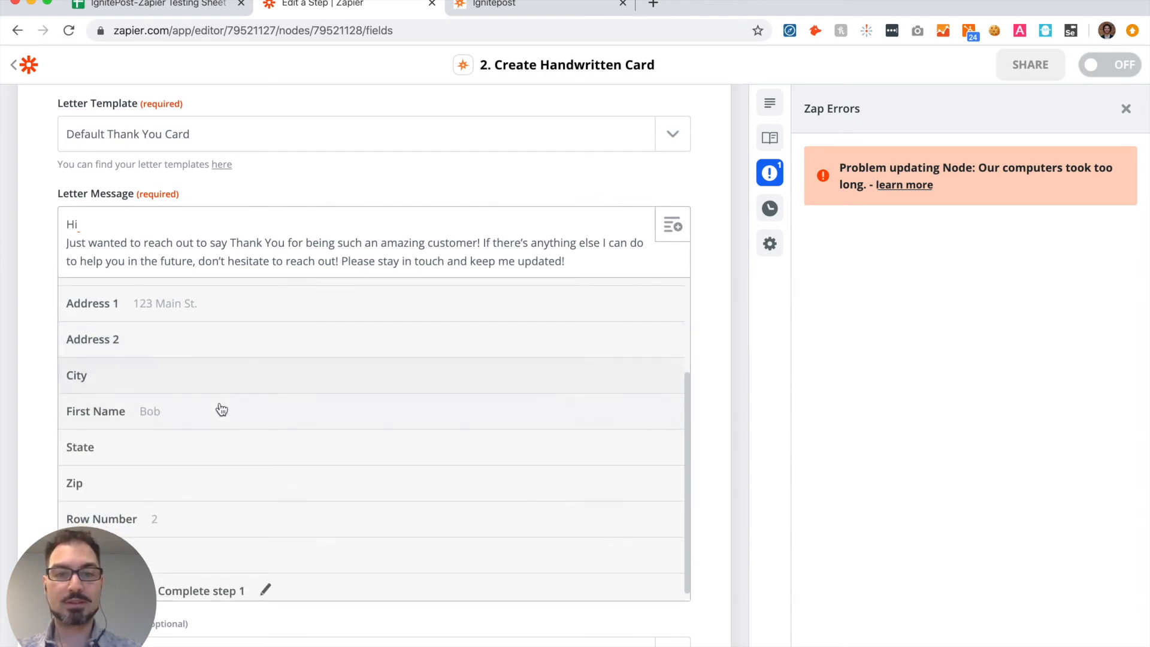
{"action": "left_click", "coordinate": [155, 415]}
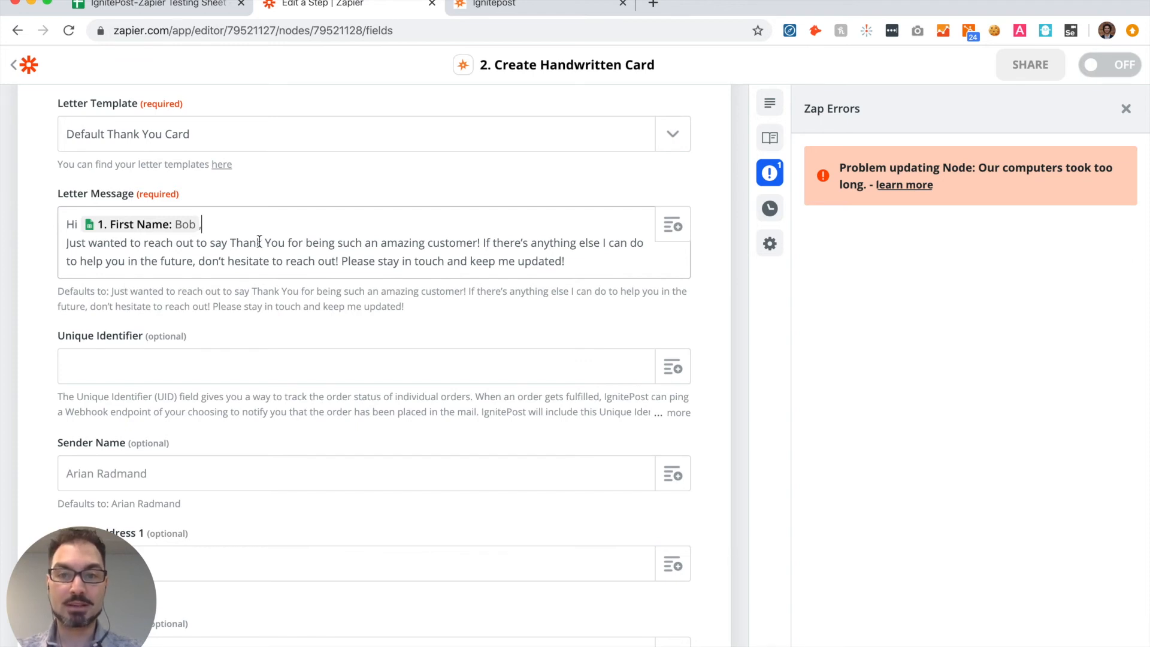
Step: End the letter message with a "Best," line and the sender's first name on the line below
{"action": "left_click", "coordinate": [569, 262]}
{"action": "key", "text": "Return"}
{"action": "type", "text": "Best,"}
{"action": "key", "text": "Return"}
{"action": "type", "text": "Arian"}
{"action": "scroll", "coordinate": [640, 289], "scroll_direction": "down", "scroll_amount": 3}
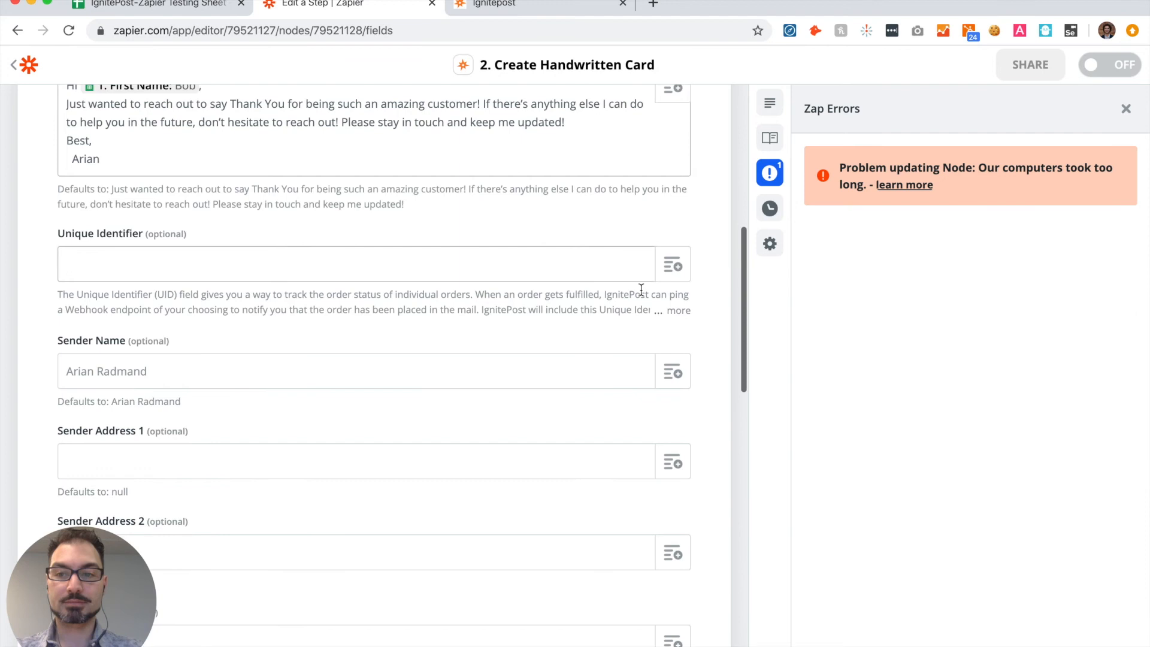
{"action": "scroll", "coordinate": [571, 335], "scroll_direction": "up", "scroll_amount": 2}
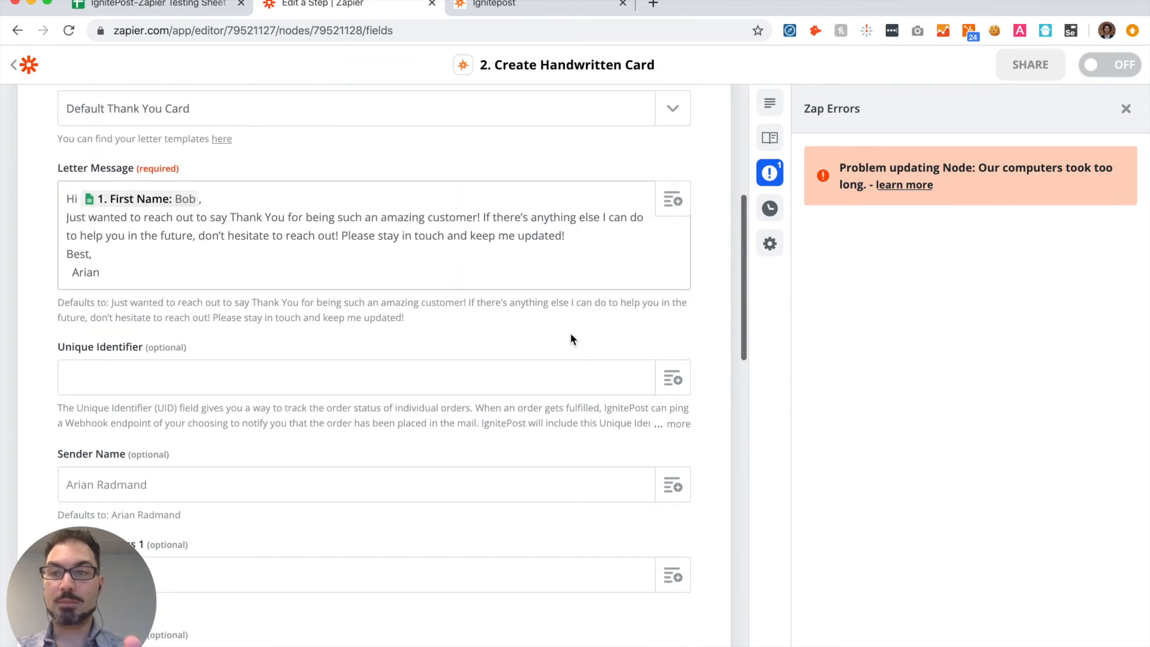
Step: Enter the sender's full name in the card's Sender Name field
{"action": "scroll", "coordinate": [570, 334], "scroll_direction": "down", "scroll_amount": 3}
{"action": "scroll", "coordinate": [570, 334], "scroll_direction": "down", "scroll_amount": 2}
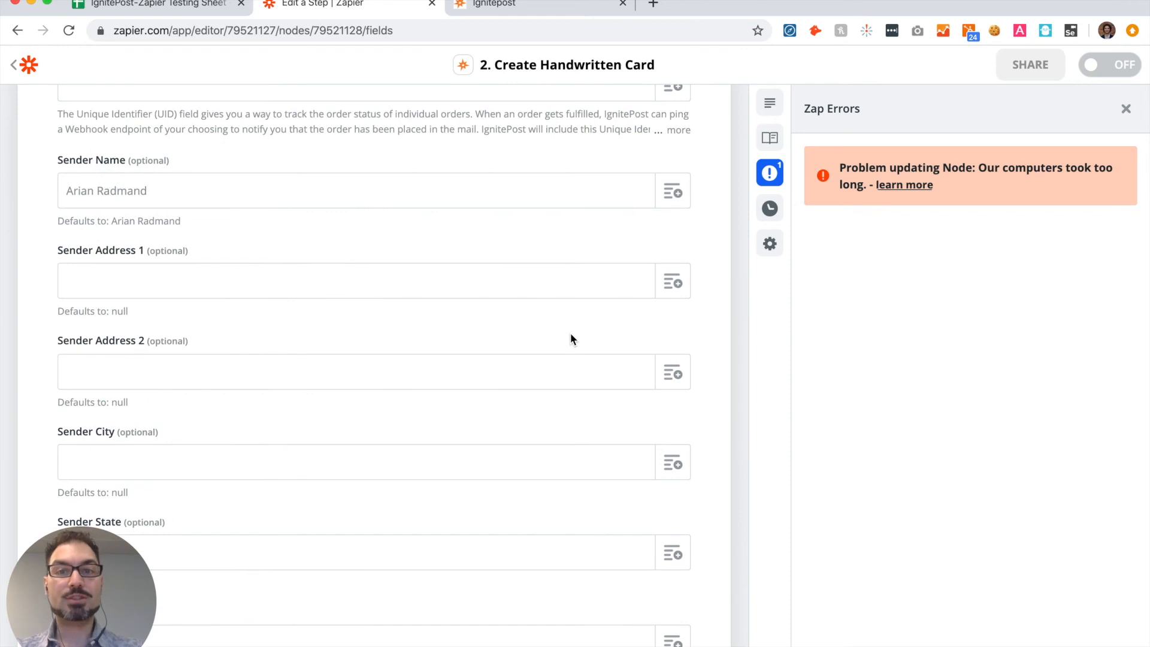
{"action": "left_click", "coordinate": [120, 188]}
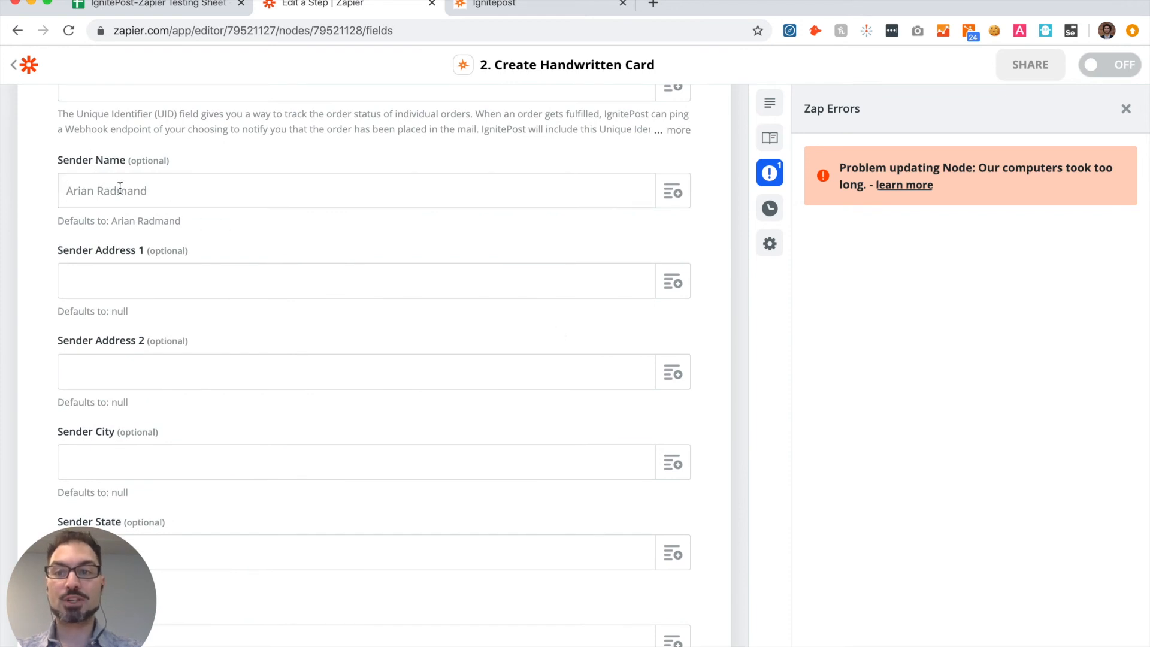
{"action": "scroll", "coordinate": [111, 191], "scroll_direction": "down", "scroll_amount": 1}
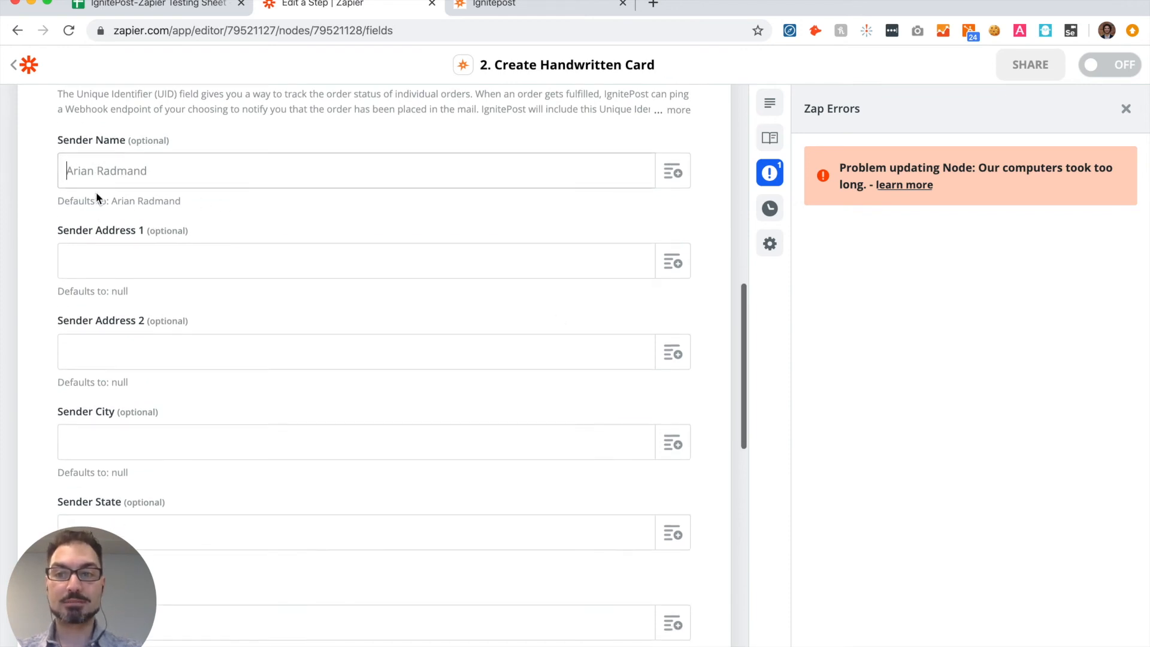
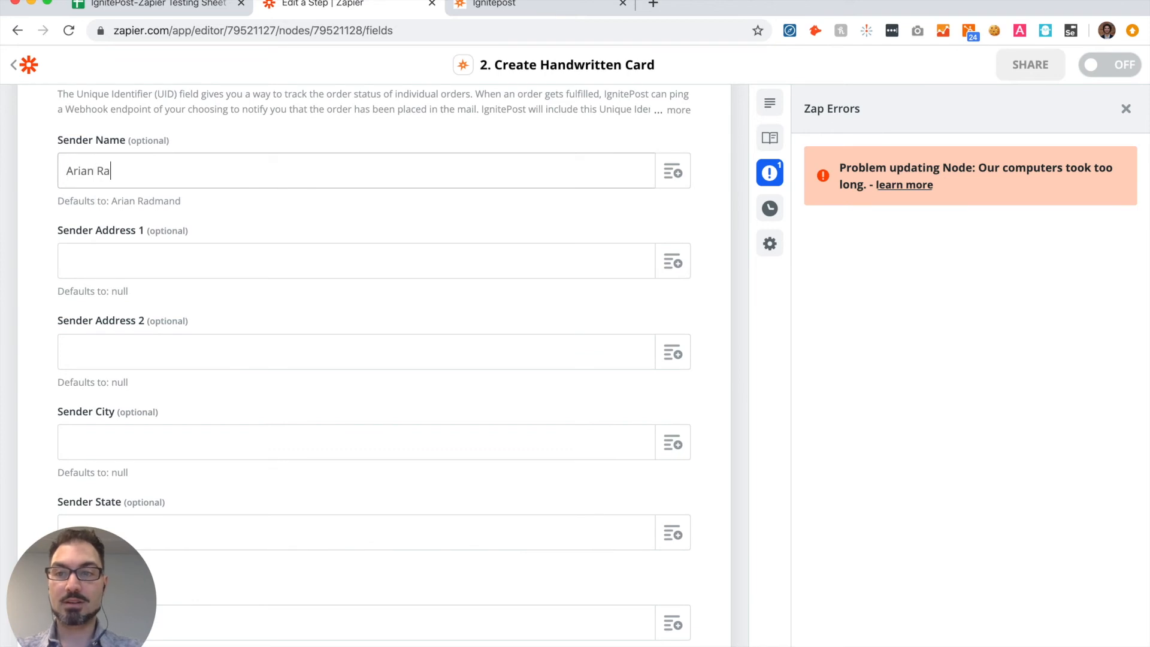
Step: Fill in the sender's street address in Sender Address 1 and the unit in Sender Address 2
{"action": "left_click", "coordinate": [85, 260]}
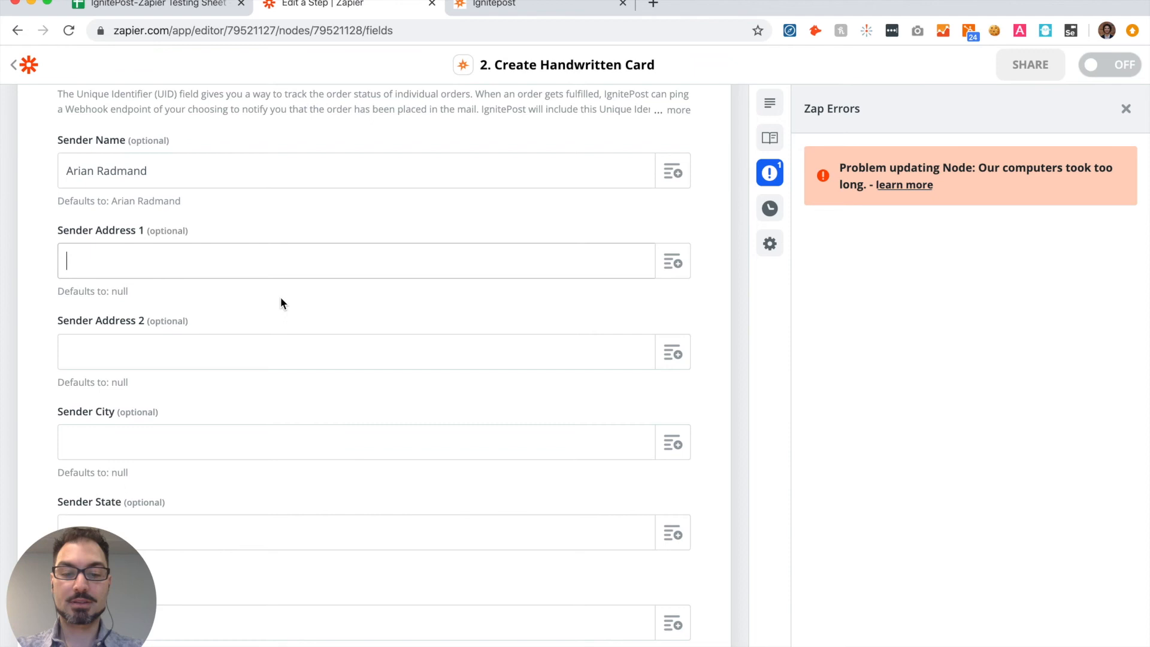
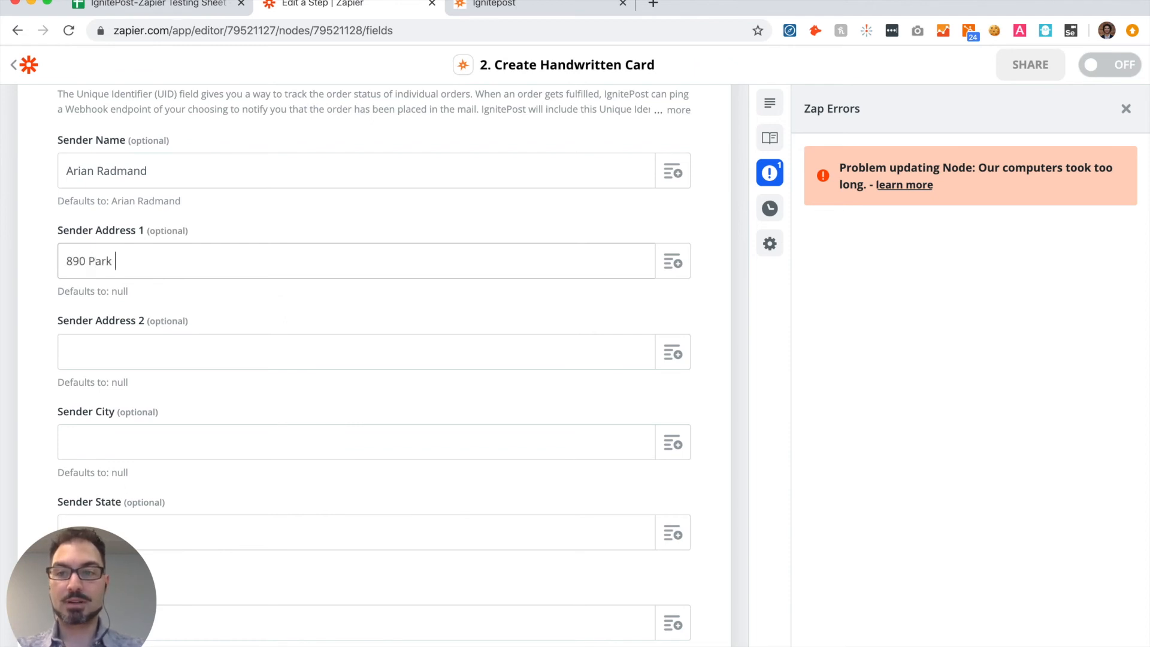
{"action": "key", "text": "Tab"}
{"action": "key", "text": "Tab"}
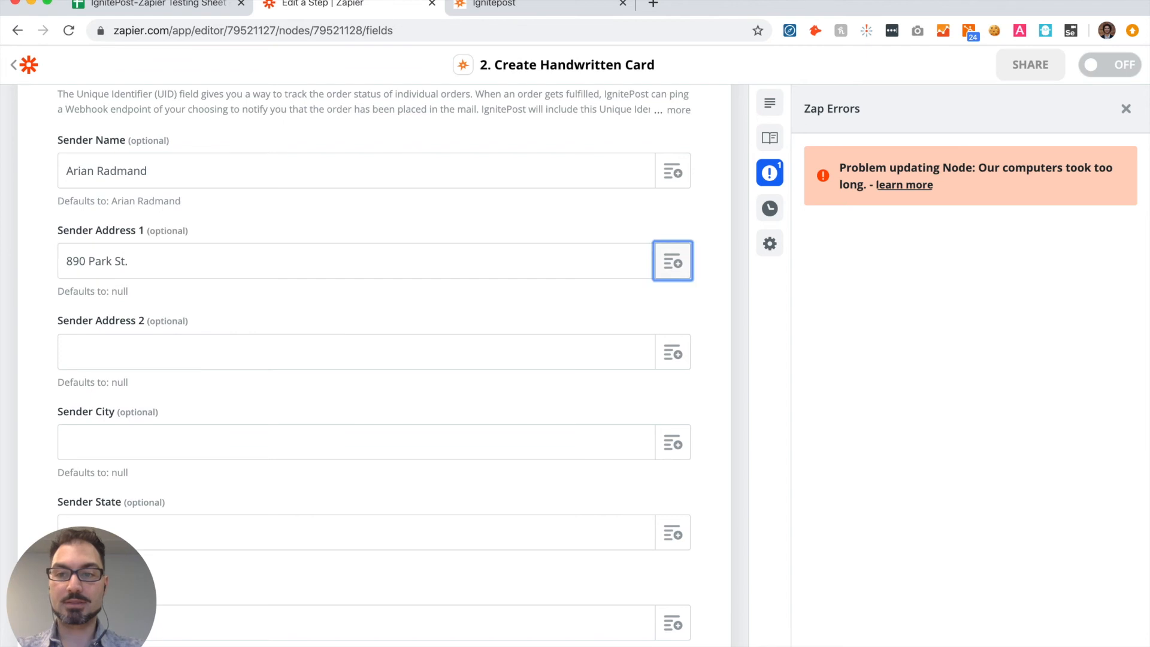
Step: Complete the sender's return address by filling in Sender City, Sender State and Sender ZIP
{"action": "scroll", "coordinate": [194, 302], "scroll_direction": "down", "scroll_amount": 3}
{"action": "left_click", "coordinate": [194, 301]}
{"action": "type", "text": "South Park"}
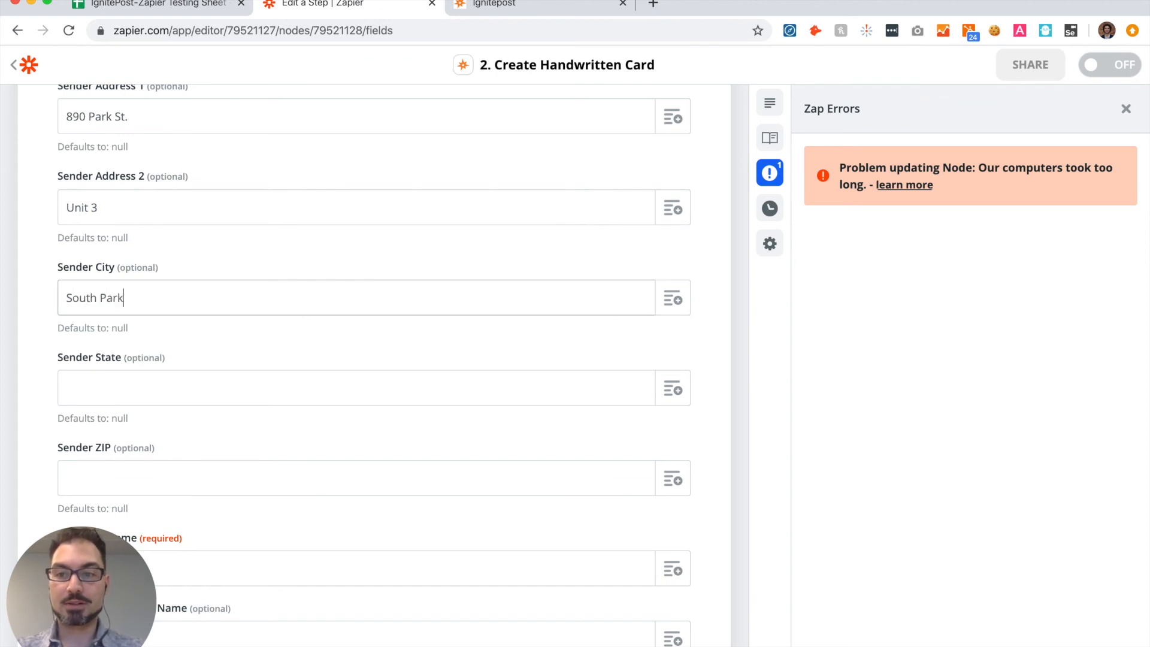
{"action": "key", "text": "Tab"}
{"action": "key", "text": "Tab"}
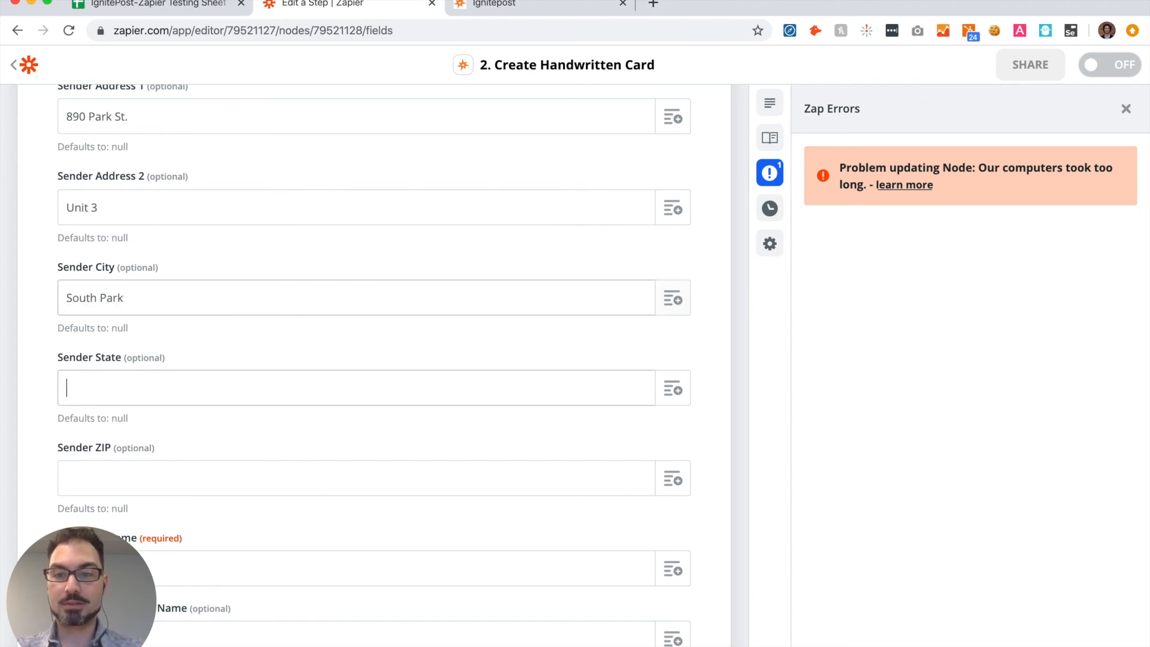
{"action": "type", "text": "CO"}
{"action": "scroll", "coordinate": [99, 325], "scroll_direction": "down", "scroll_amount": 3}
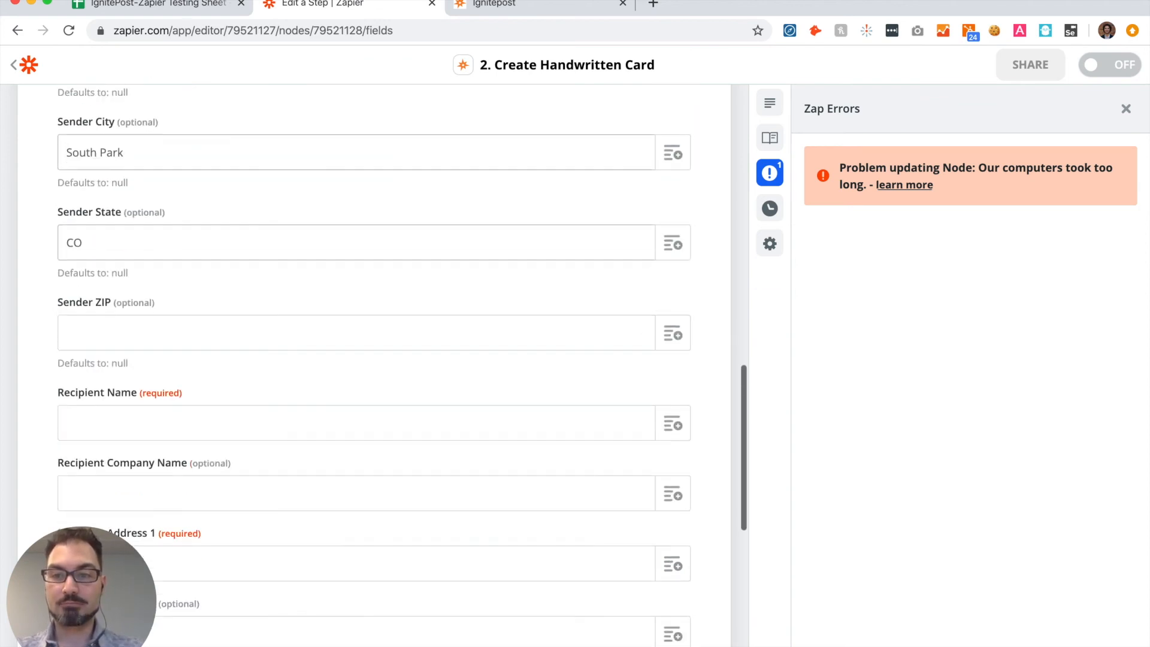
{"action": "left_click", "coordinate": [98, 326]}
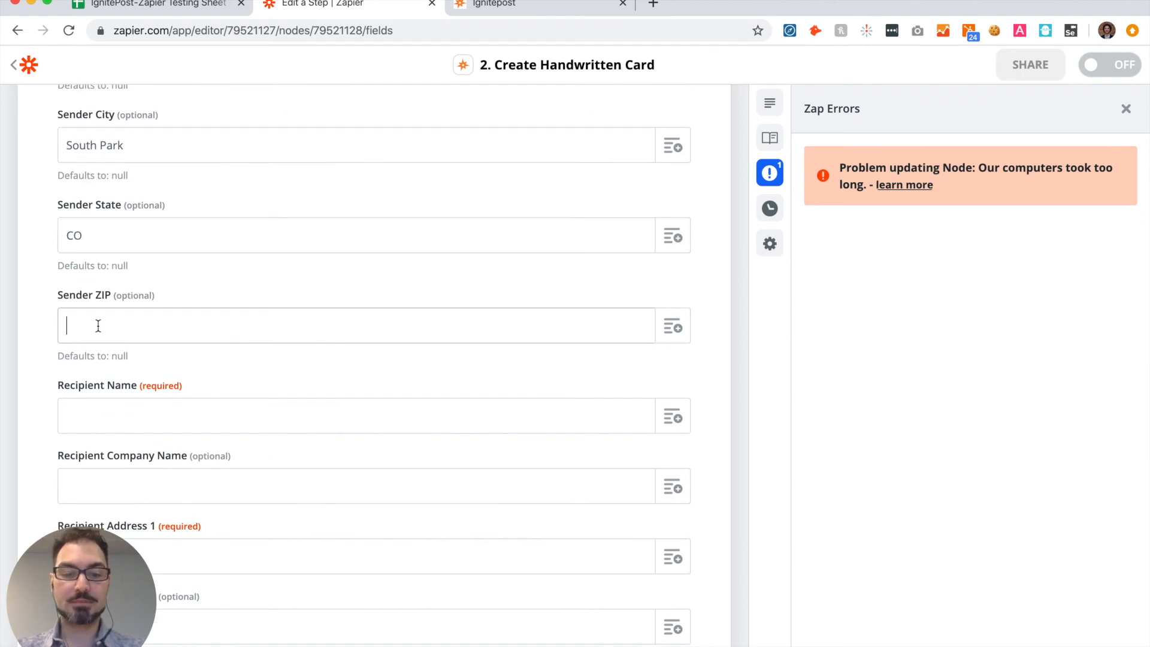
{"action": "type", "text": "12345"}
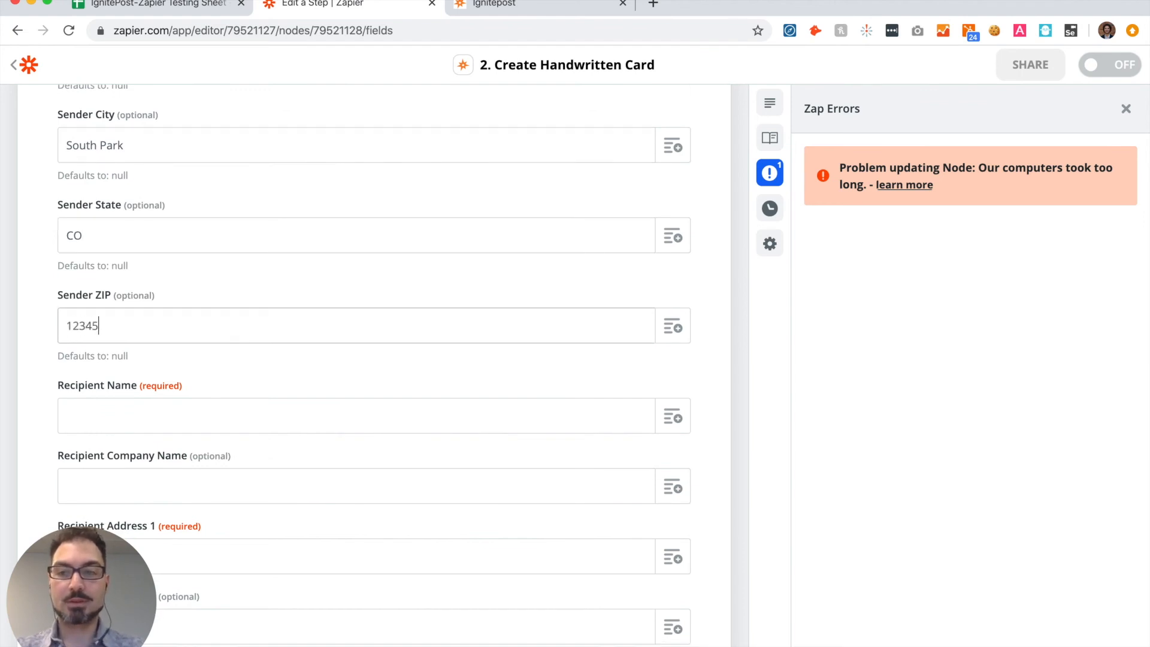
Step: Map Recipient Name to the spreadsheet row's First Name field followed by its Last Name field
{"action": "scroll", "coordinate": [98, 325], "scroll_direction": "down", "scroll_amount": 2}
{"action": "scroll", "coordinate": [23, 247], "scroll_direction": "down", "scroll_amount": 1}
{"action": "left_click", "coordinate": [178, 265]}
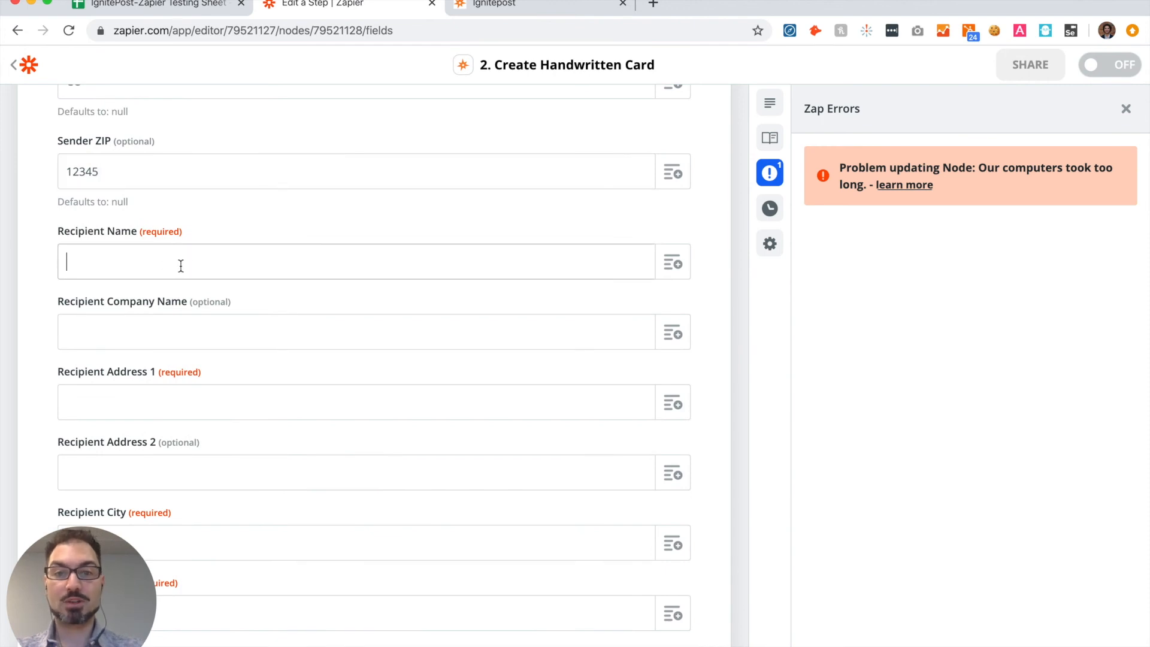
{"action": "left_click", "coordinate": [669, 264]}
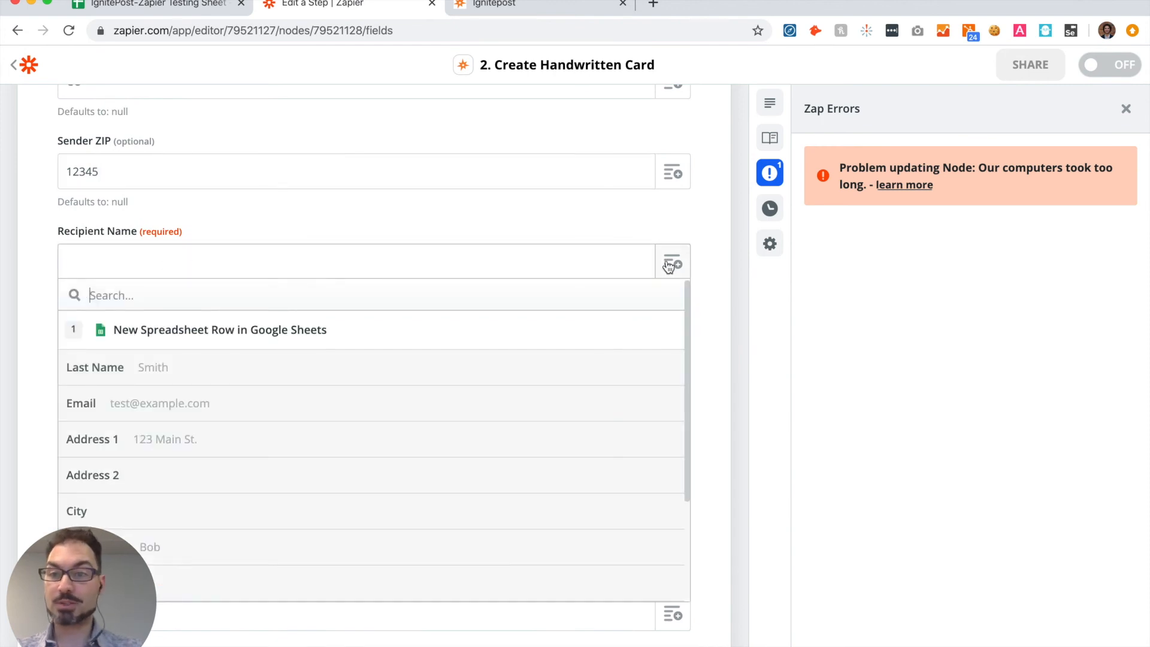
{"action": "scroll", "coordinate": [589, 383], "scroll_direction": "down", "scroll_amount": 2}
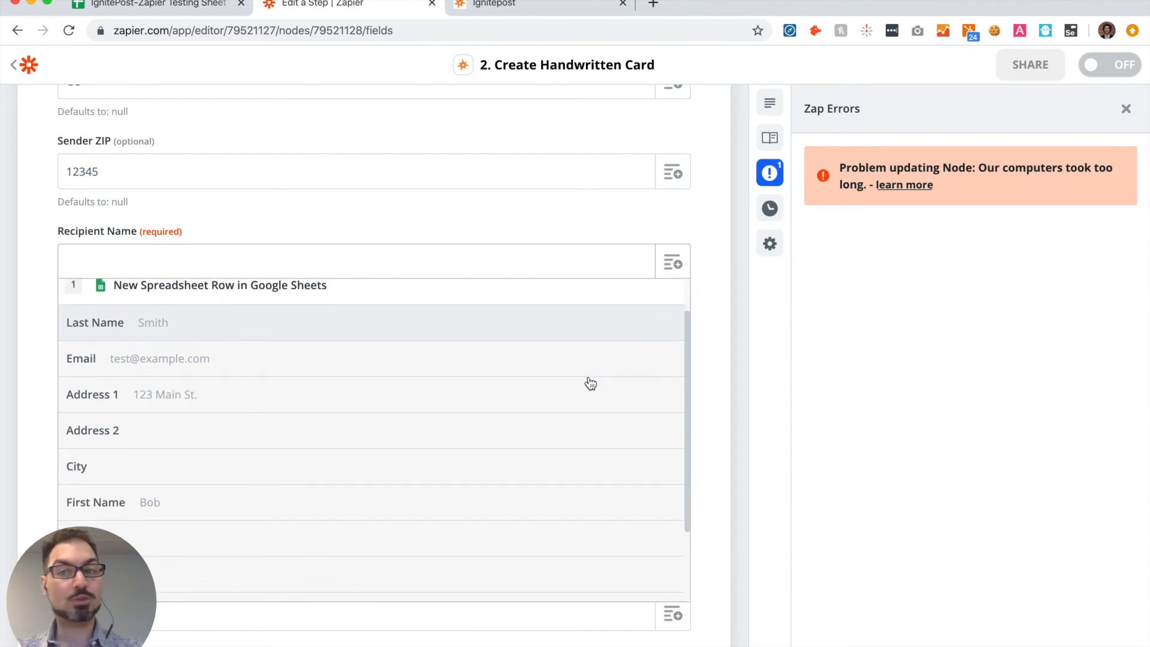
{"action": "scroll", "coordinate": [513, 406], "scroll_direction": "down", "scroll_amount": 3}
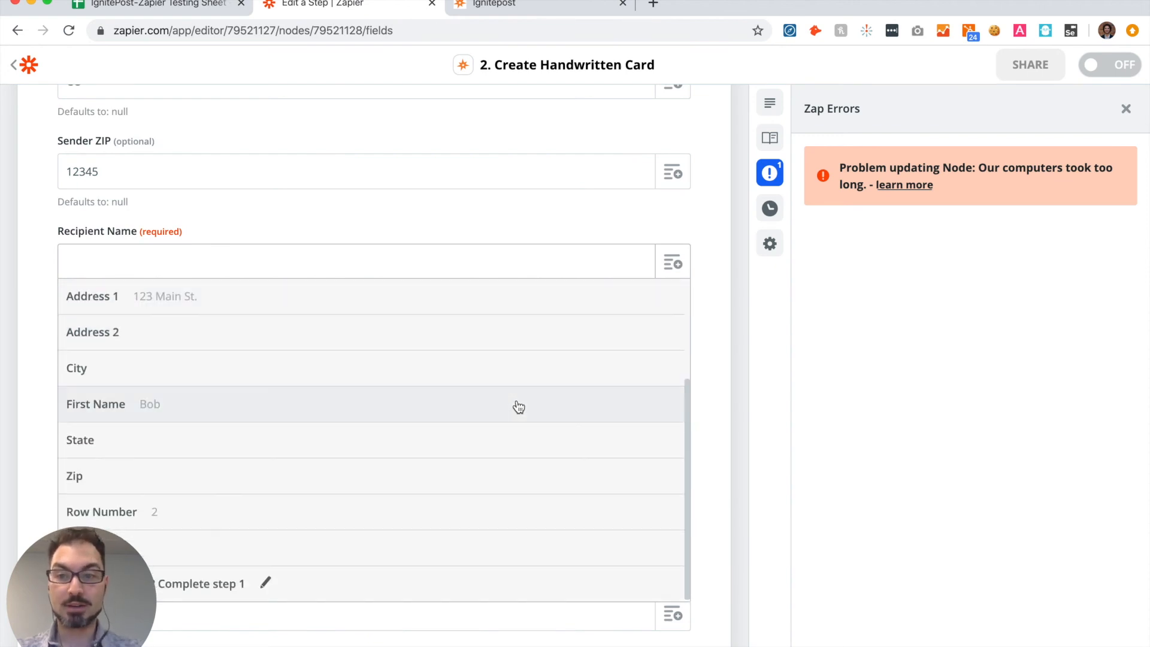
{"action": "left_click", "coordinate": [341, 411]}
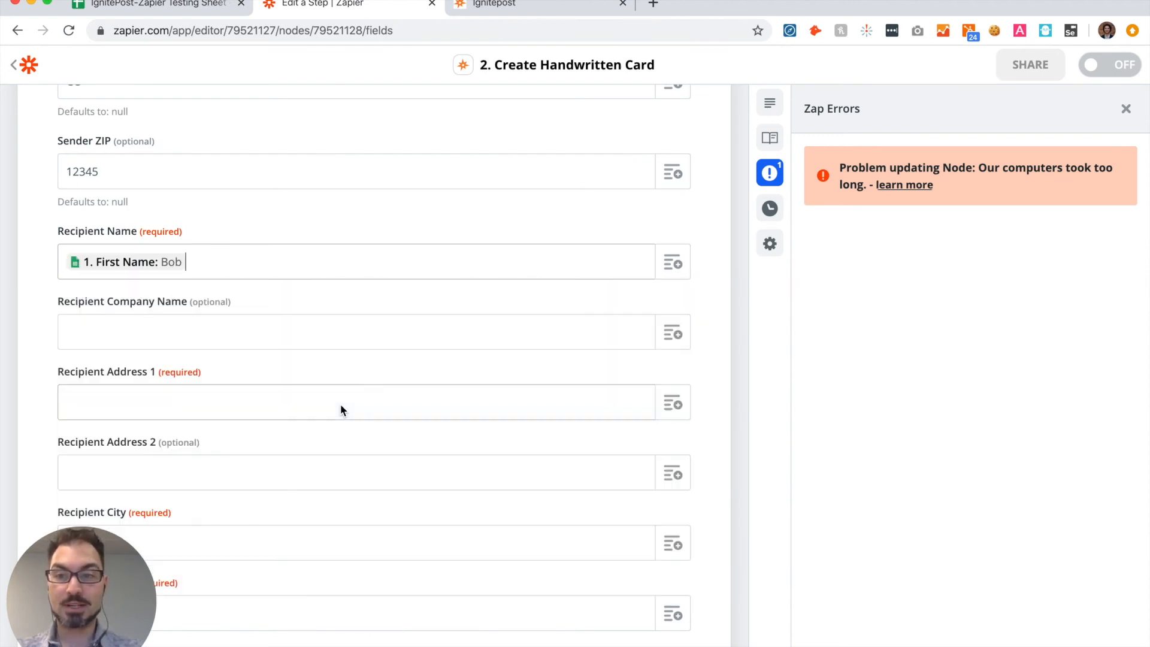
{"action": "left_click", "coordinate": [675, 265]}
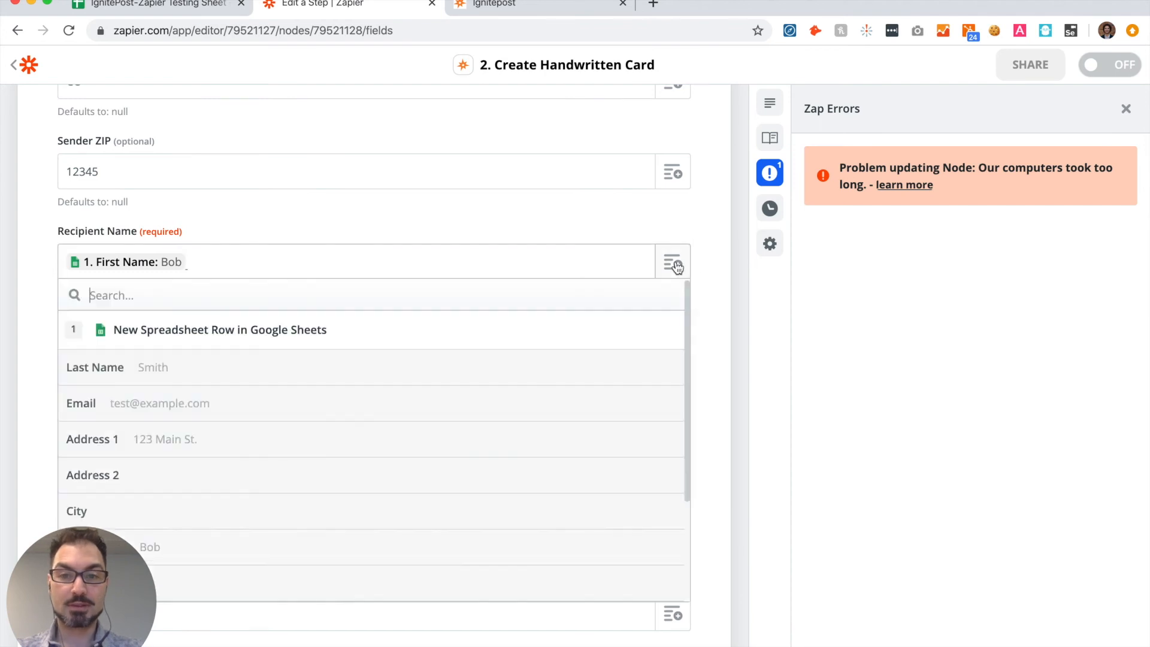
{"action": "left_click", "coordinate": [317, 368]}
Step: Map Recipient Address 1 and Recipient Address 2 to the spreadsheet's Address 1 and Address 2 fields
{"action": "scroll", "coordinate": [316, 368], "scroll_direction": "down", "scroll_amount": 2}
{"action": "scroll", "coordinate": [316, 368], "scroll_direction": "down", "scroll_amount": 1}
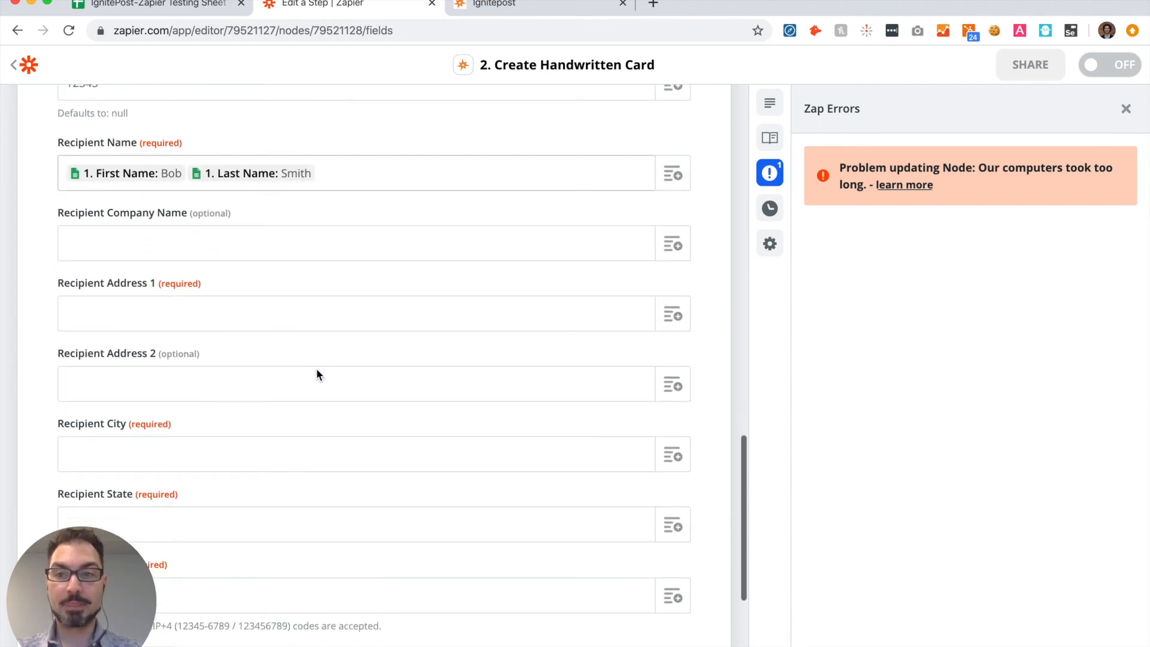
{"action": "scroll", "coordinate": [166, 242], "scroll_direction": "down", "scroll_amount": 1}
{"action": "scroll", "coordinate": [166, 242], "scroll_direction": "down", "scroll_amount": 2}
{"action": "left_click", "coordinate": [159, 262]}
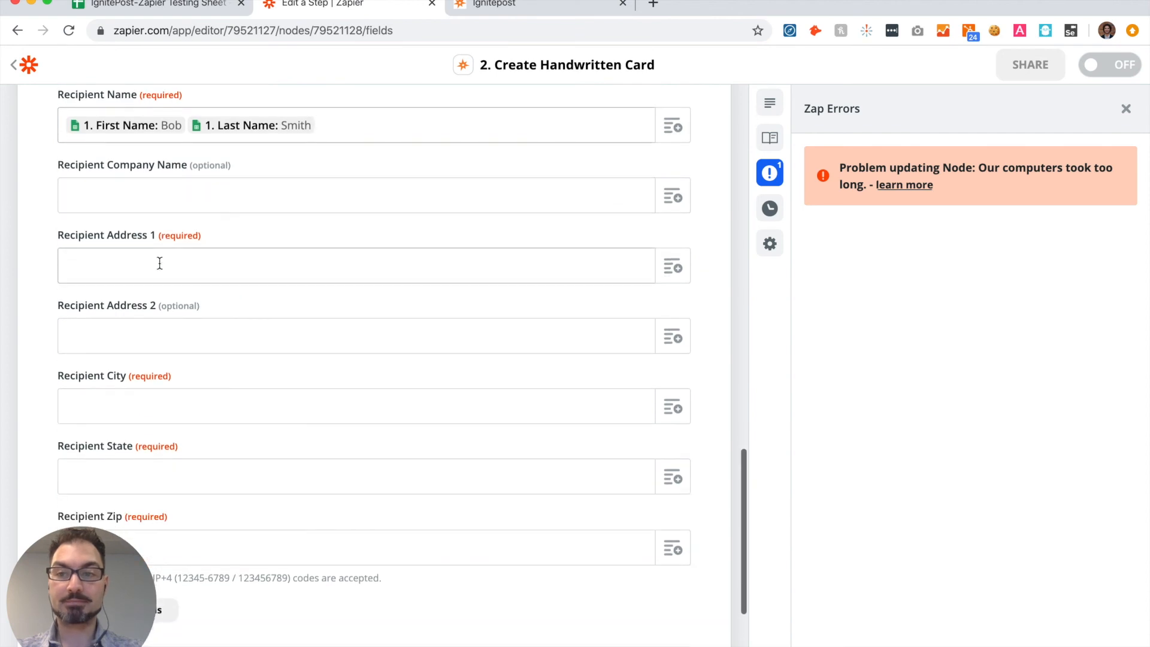
{"action": "left_click", "coordinate": [669, 267]}
{"action": "scroll", "coordinate": [496, 372], "scroll_direction": "down", "scroll_amount": 1}
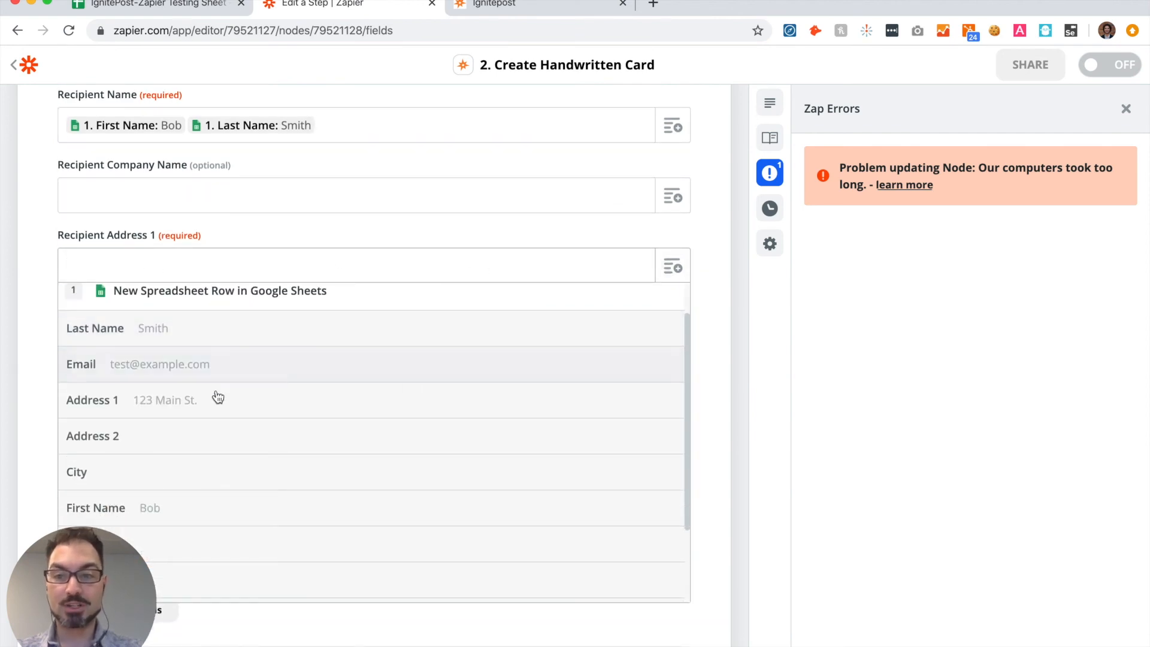
{"action": "left_click", "coordinate": [194, 400]}
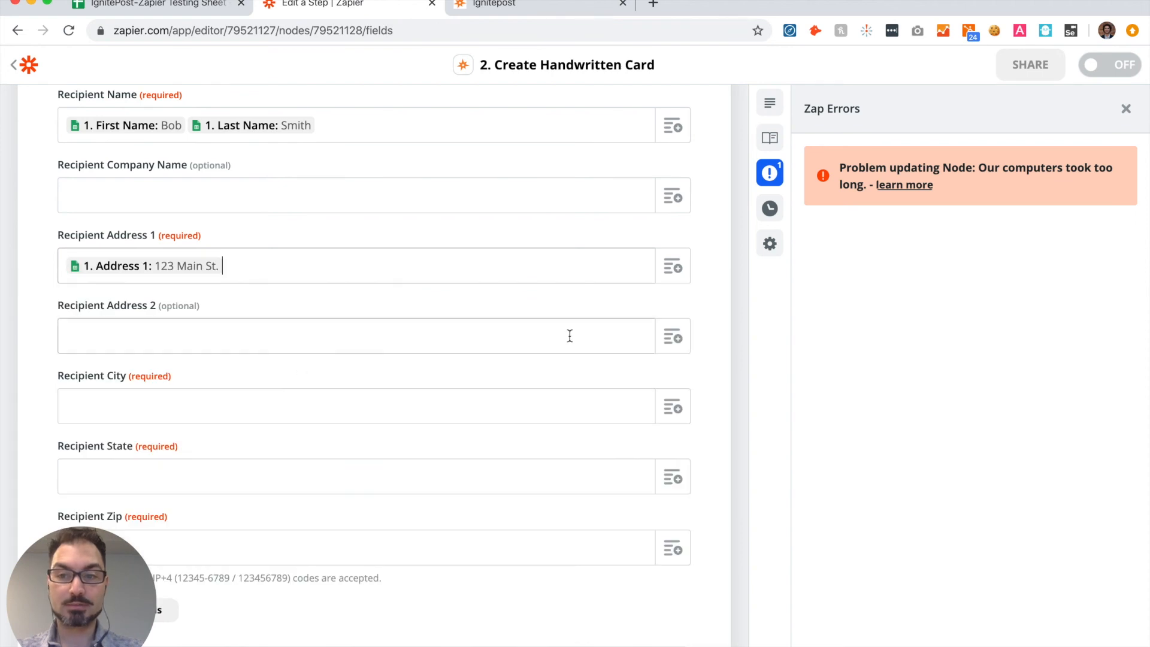
{"action": "scroll", "coordinate": [570, 334], "scroll_direction": "down", "scroll_amount": 2}
{"action": "left_click", "coordinate": [671, 280]}
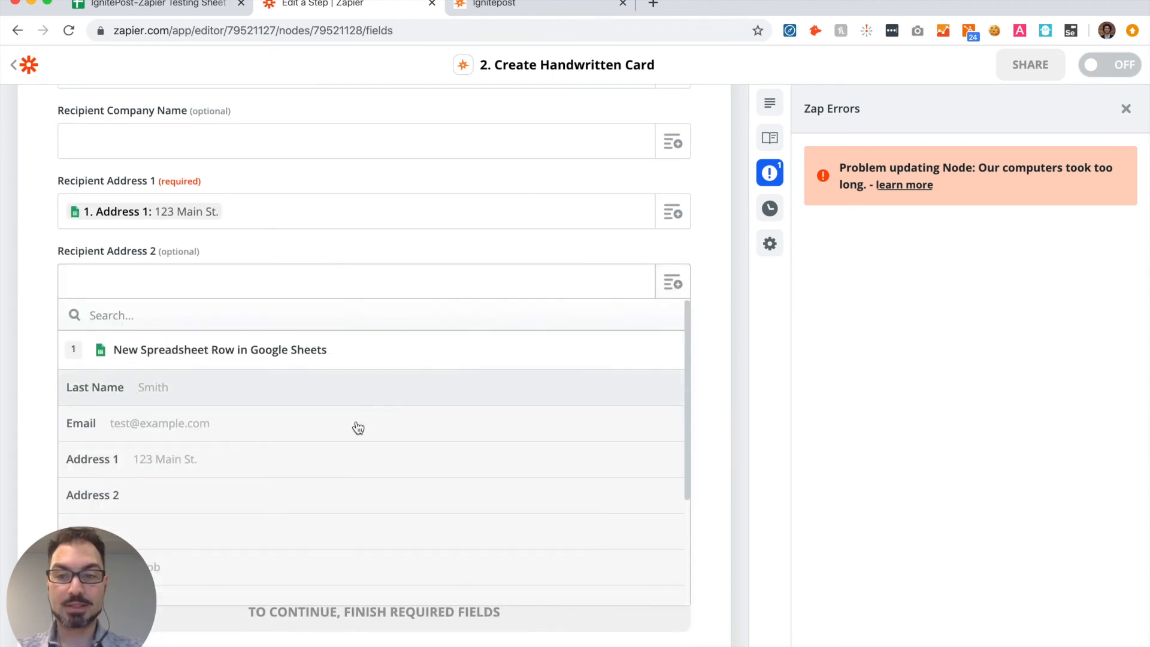
{"action": "left_click", "coordinate": [290, 493]}
Step: Map Recipient City and Recipient State to the spreadsheet's City and State fields
{"action": "scroll", "coordinate": [289, 491], "scroll_direction": "down", "scroll_amount": 2}
{"action": "left_click", "coordinate": [329, 279]}
{"action": "left_click", "coordinate": [674, 277]}
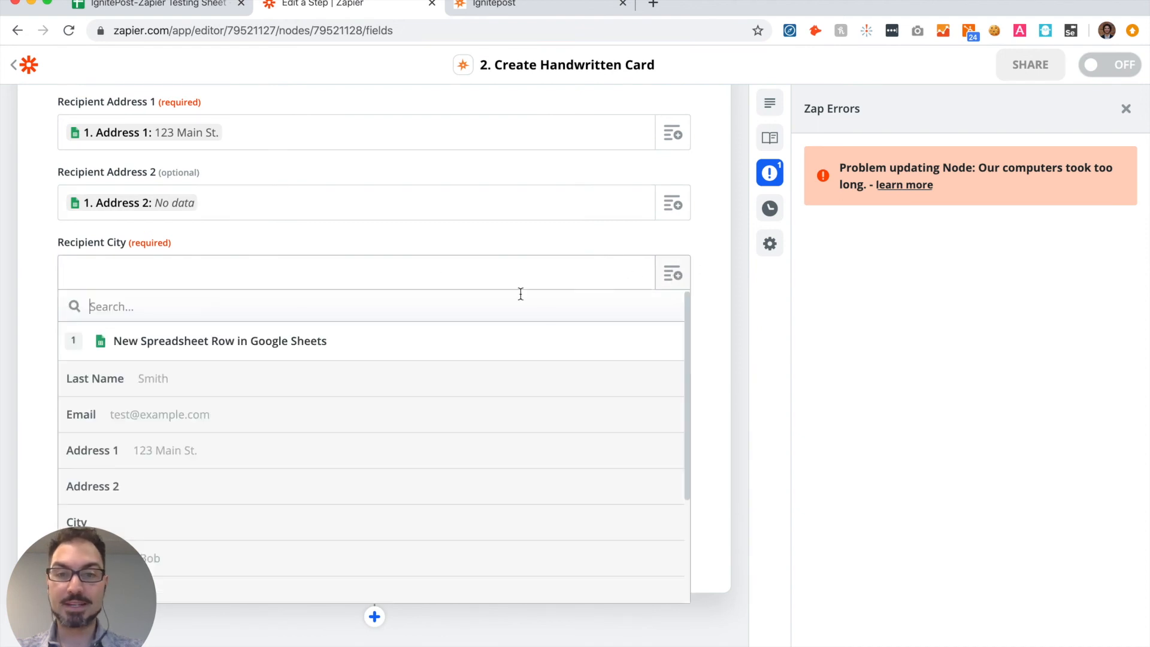
{"action": "scroll", "coordinate": [318, 462], "scroll_direction": "down", "scroll_amount": 2}
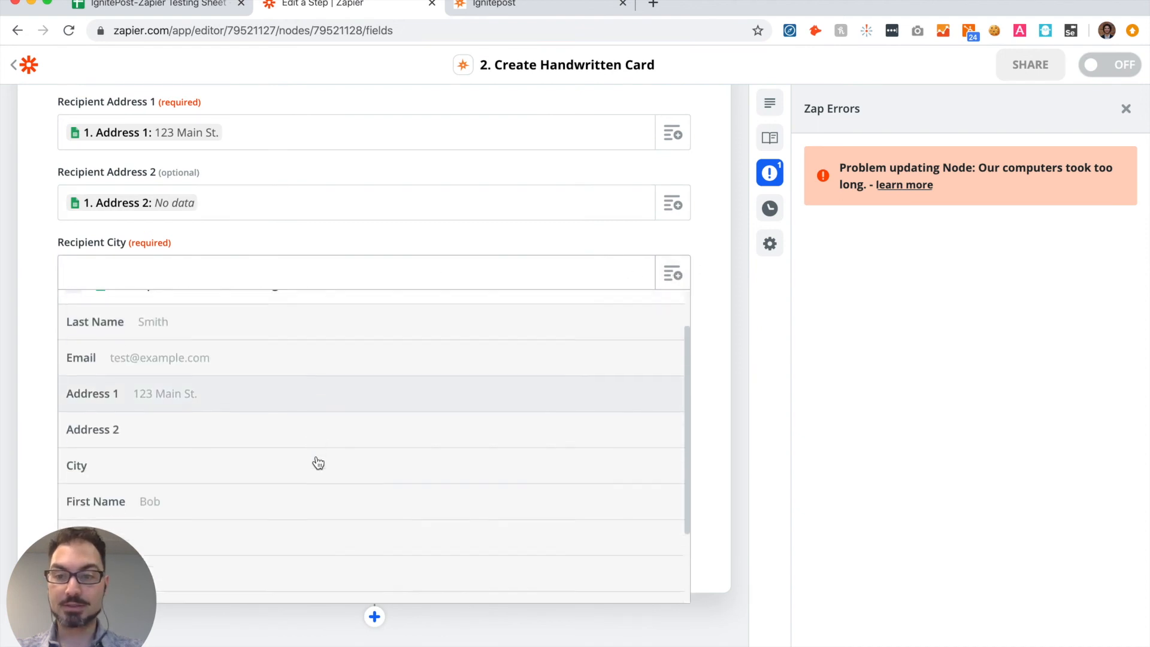
{"action": "left_click", "coordinate": [222, 453]}
{"action": "scroll", "coordinate": [271, 333], "scroll_direction": "down", "scroll_amount": 1}
{"action": "scroll", "coordinate": [272, 325], "scroll_direction": "down", "scroll_amount": 1}
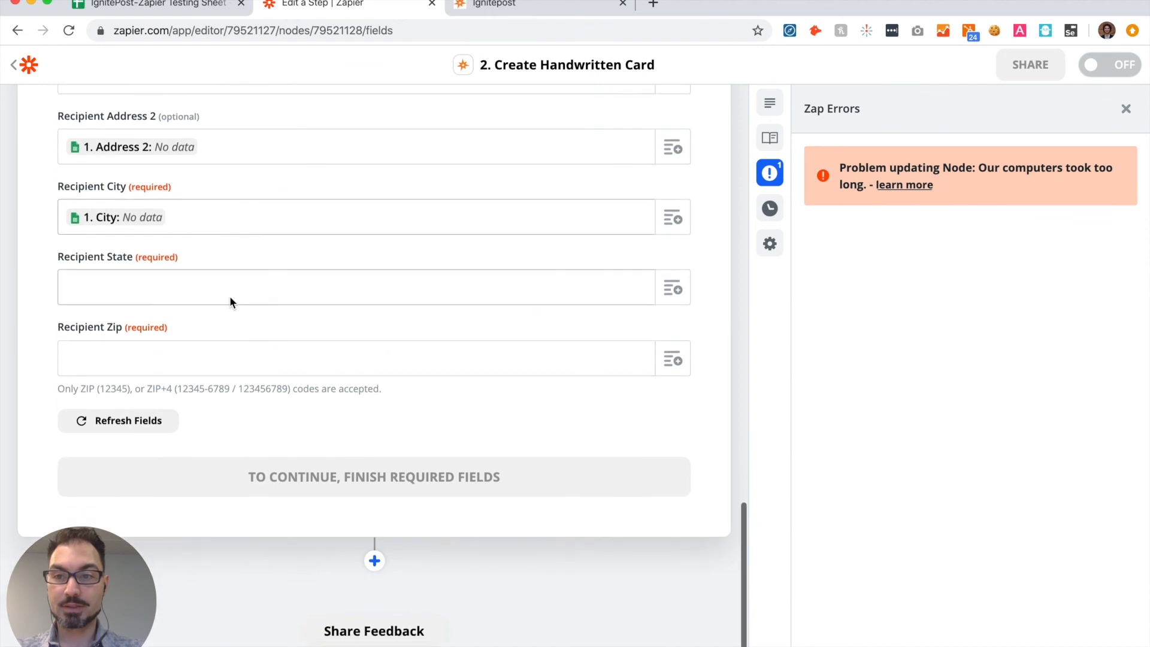
{"action": "left_click", "coordinate": [221, 285]}
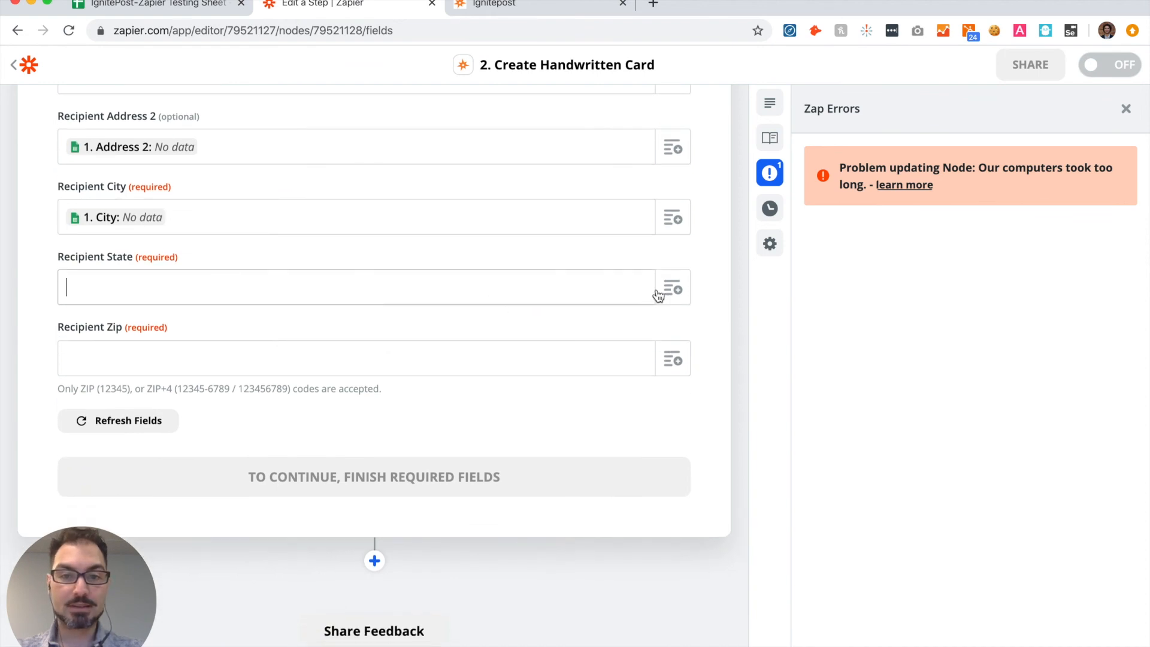
{"action": "left_click", "coordinate": [671, 288]}
{"action": "scroll", "coordinate": [375, 434], "scroll_direction": "down", "scroll_amount": 5}
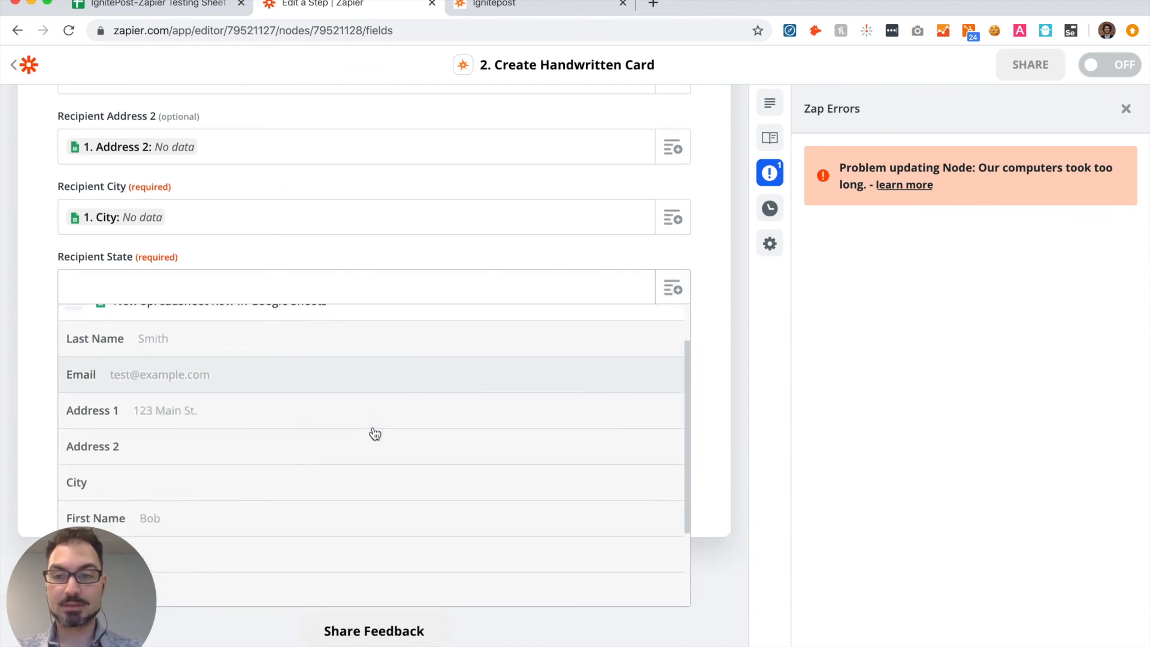
{"action": "left_click", "coordinate": [347, 447]}
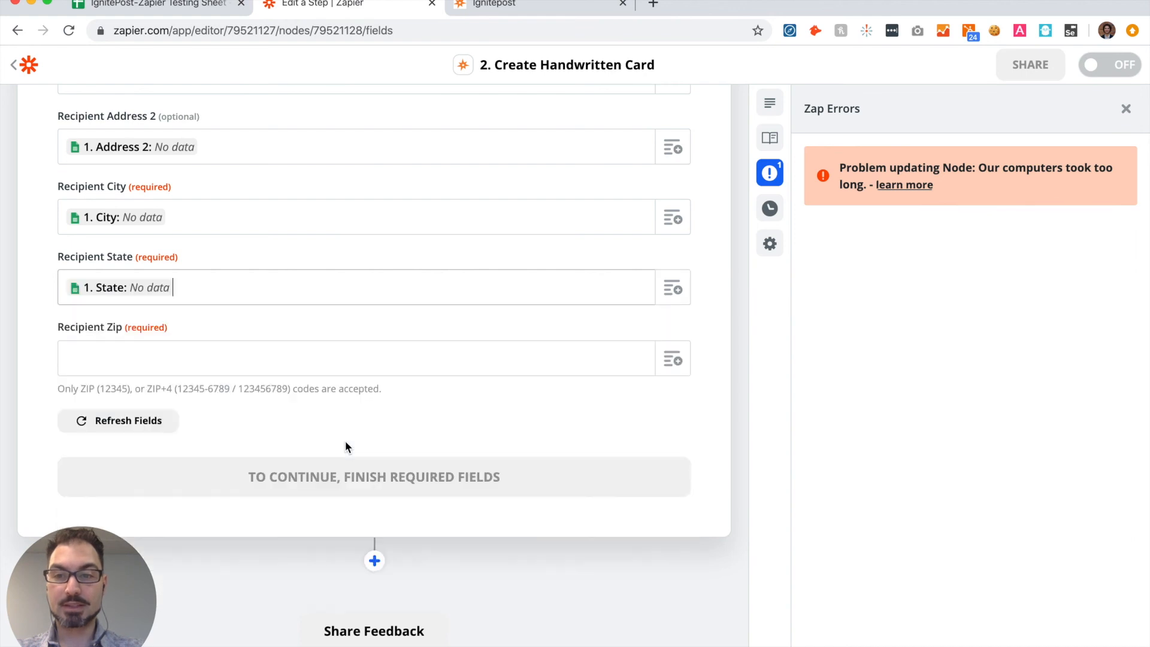
Step: Map Recipient Zip to the spreadsheet's Zip field
{"action": "left_click", "coordinate": [338, 363]}
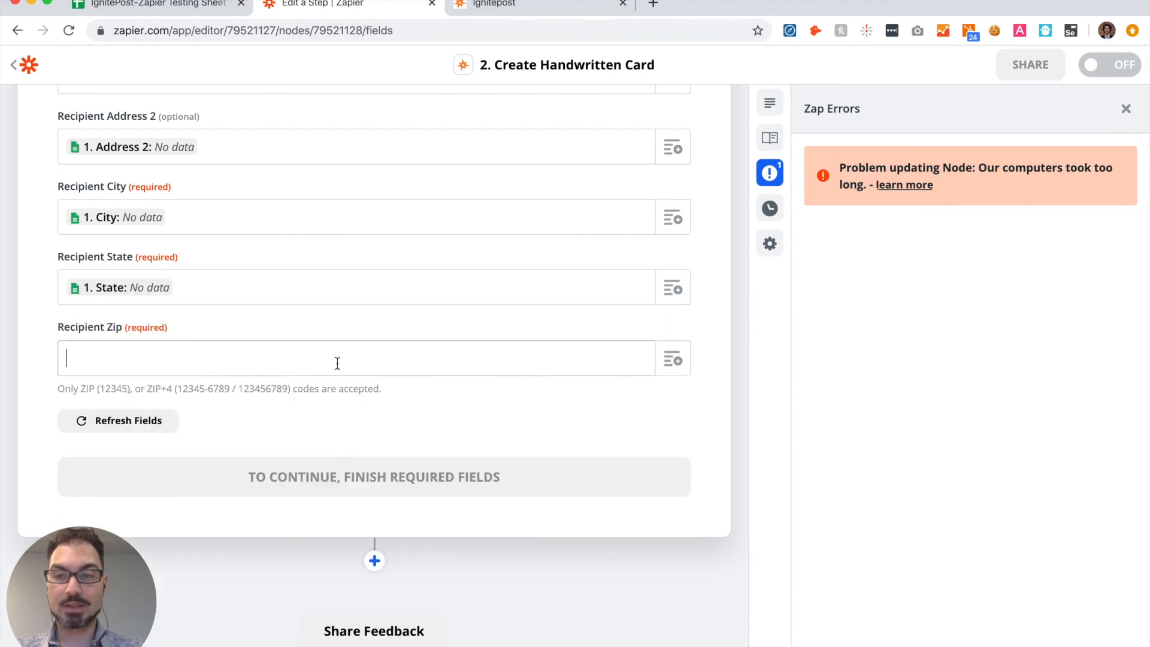
{"action": "left_click", "coordinate": [673, 360]}
{"action": "scroll", "coordinate": [455, 499], "scroll_direction": "down", "scroll_amount": 3}
{"action": "scroll", "coordinate": [406, 500], "scroll_direction": "down", "scroll_amount": 2}
{"action": "left_click", "coordinate": [376, 499]}
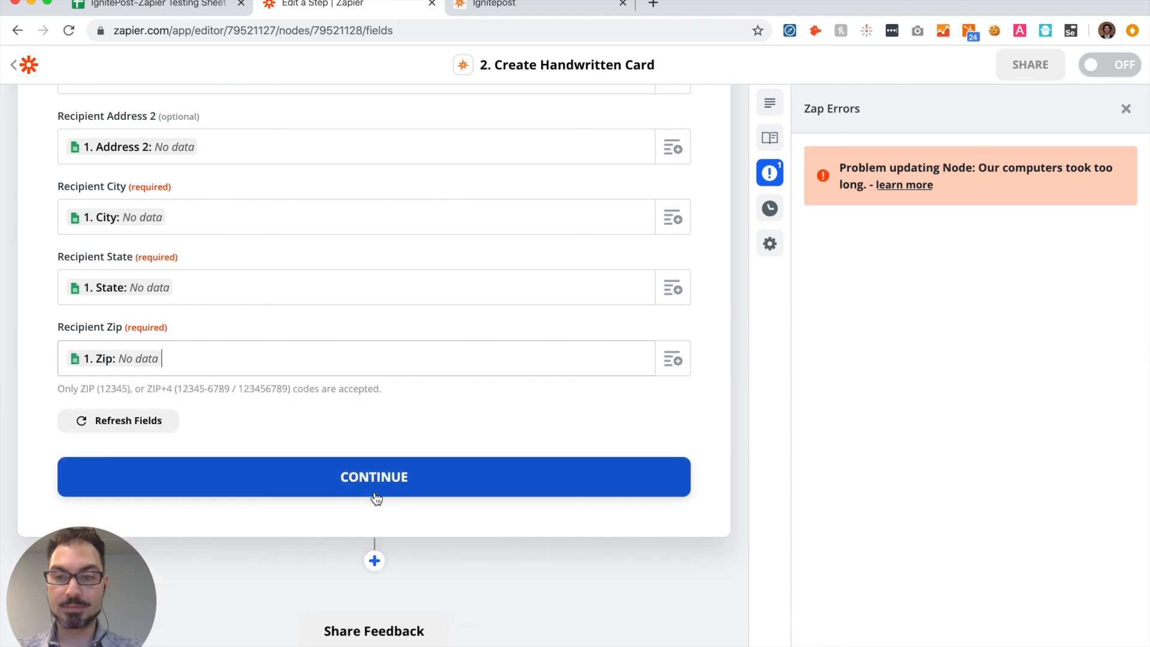
Step: Accept the mapped card fields, send a test card to IgnitePost, and review the data of the created card
{"action": "left_click", "coordinate": [374, 478]}
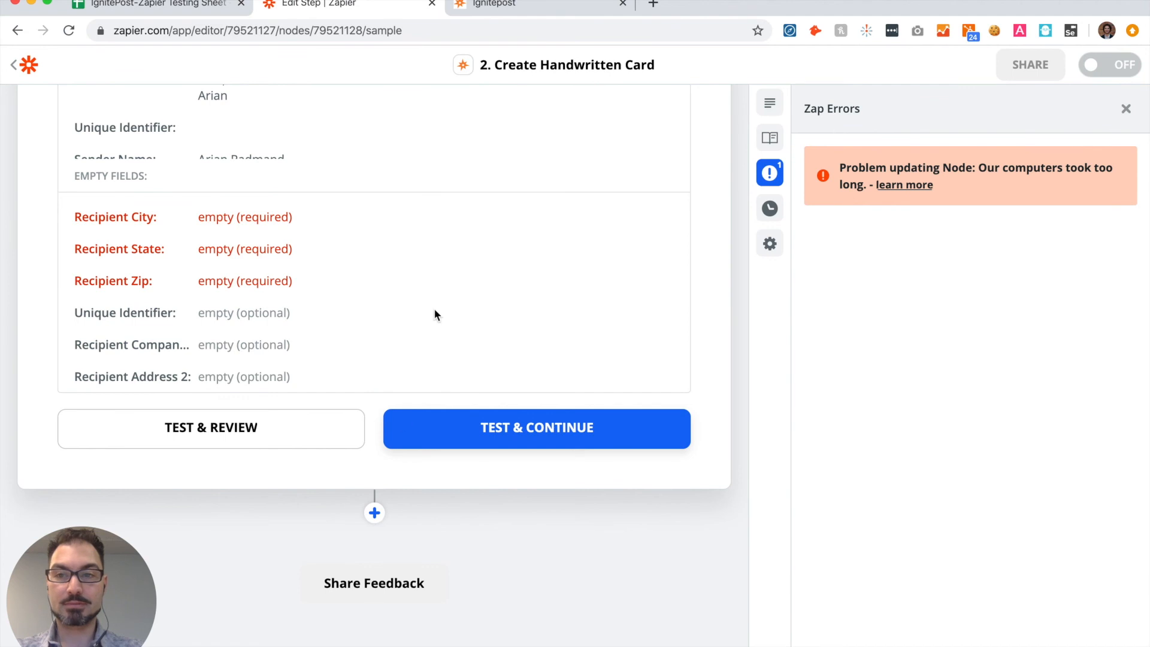
{"action": "scroll", "coordinate": [436, 300], "scroll_direction": "up", "scroll_amount": 3}
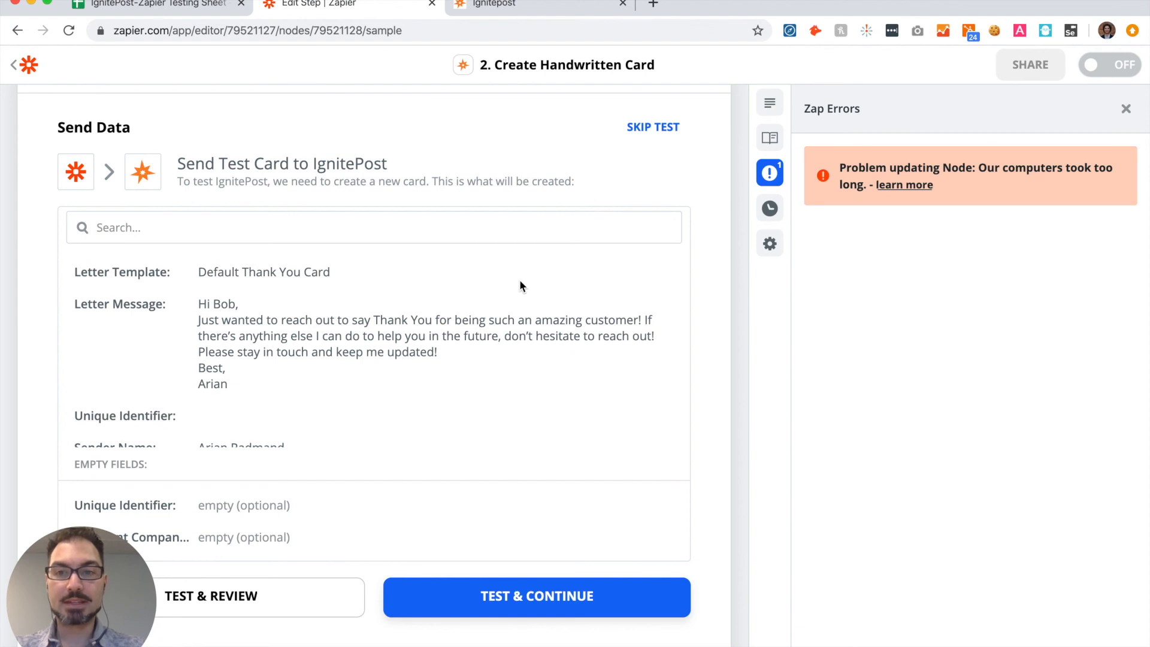
{"action": "scroll", "coordinate": [519, 282], "scroll_direction": "down", "scroll_amount": 1}
{"action": "scroll", "coordinate": [444, 291], "scroll_direction": "down", "scroll_amount": 3}
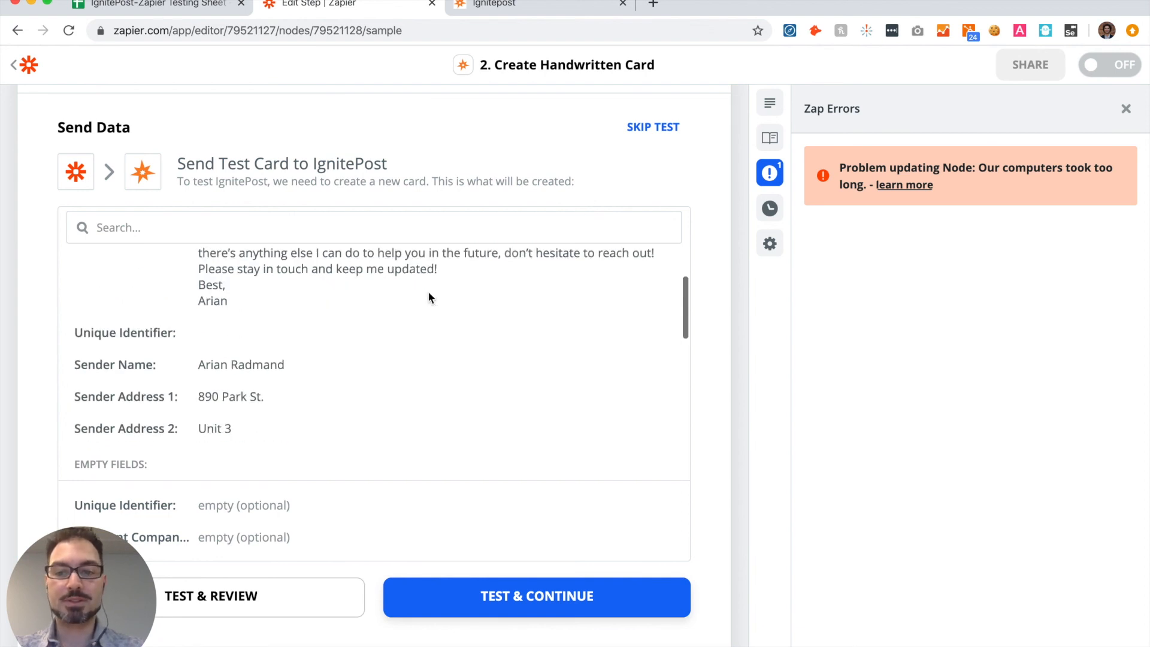
{"action": "left_click", "coordinate": [275, 599]}
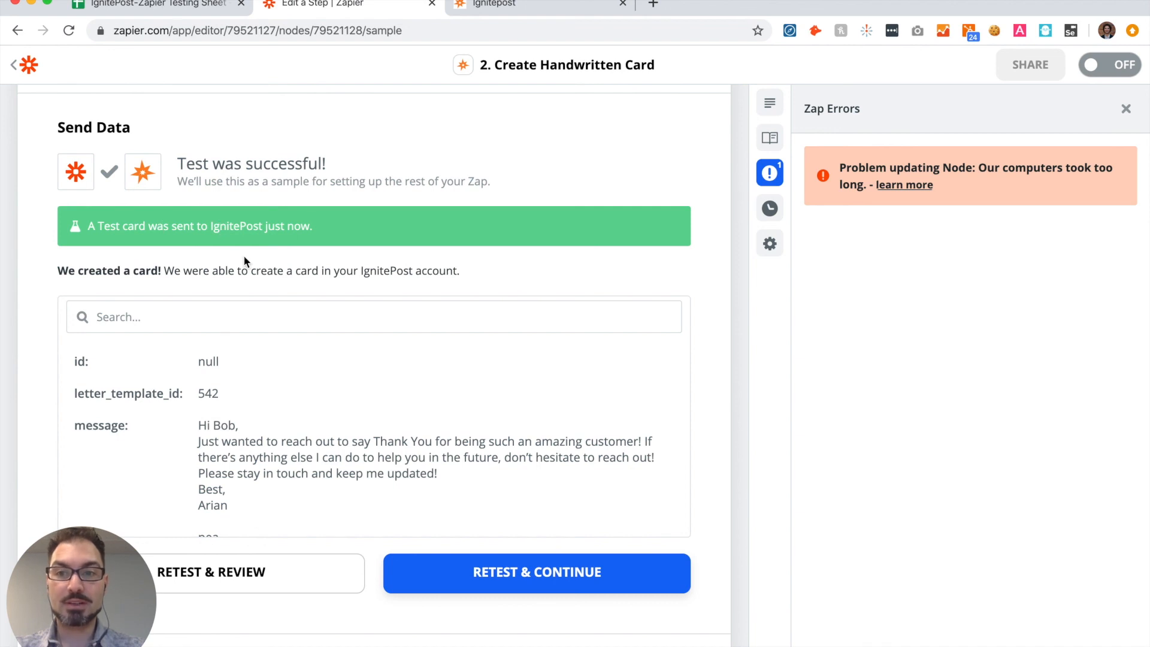
{"action": "scroll", "coordinate": [244, 257], "scroll_direction": "down", "scroll_amount": 2}
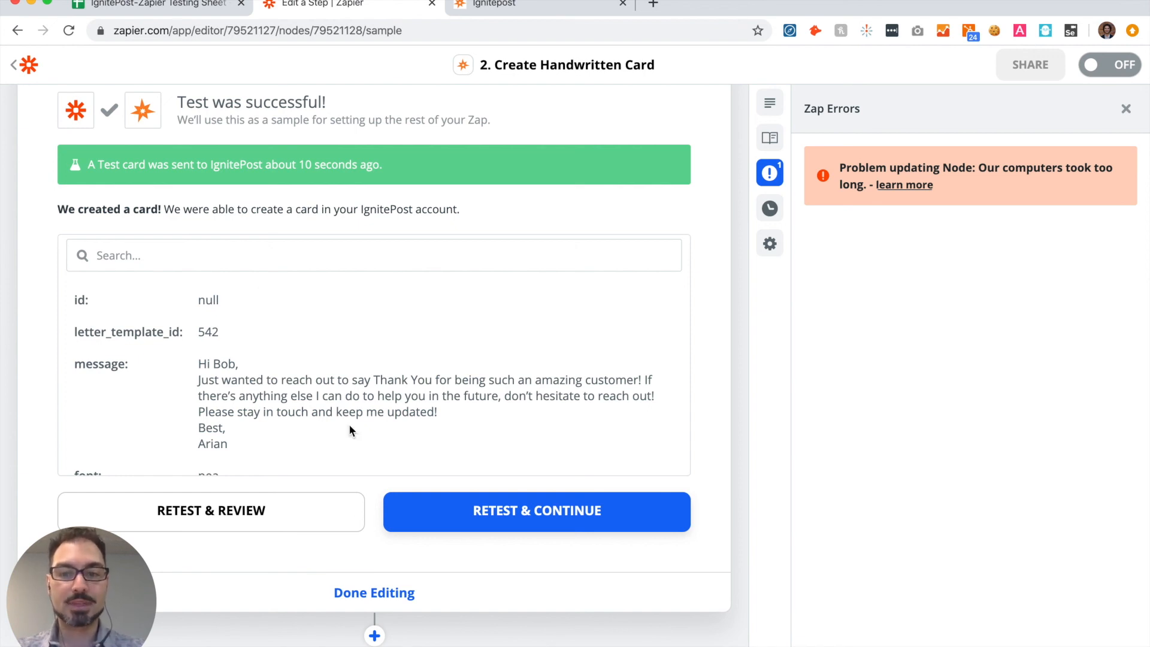
{"action": "scroll", "coordinate": [350, 433], "scroll_direction": "down", "scroll_amount": 2}
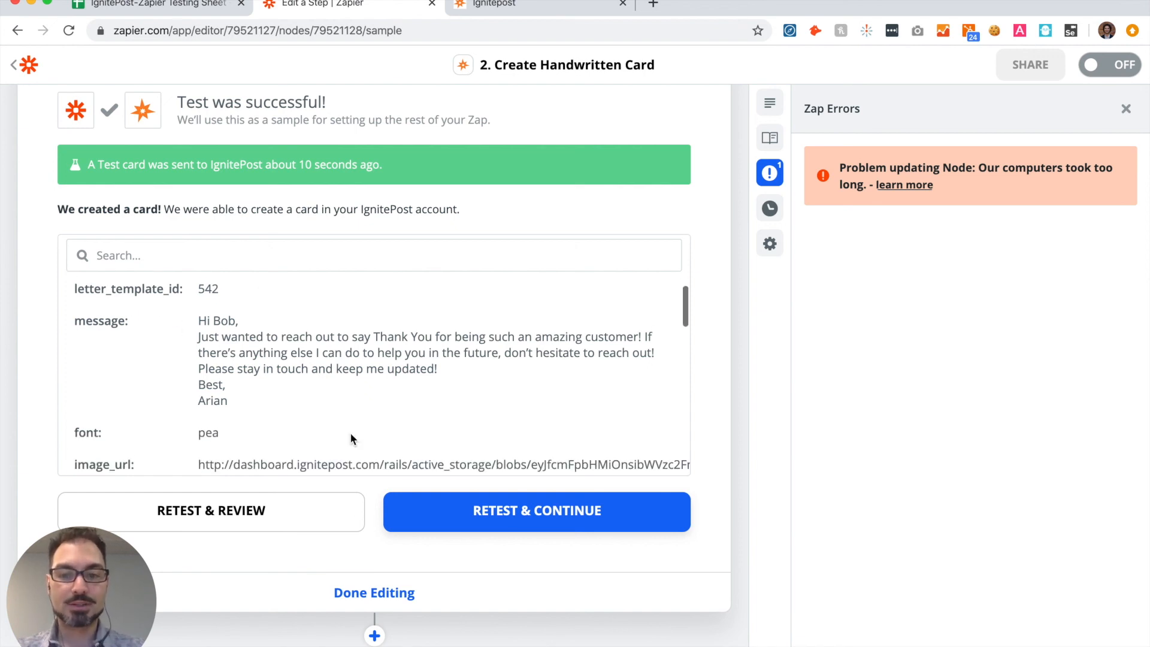
Step: Finish editing the Create Handwritten Card action and turn the Zap on, dismissing the Zap Errors pane
{"action": "left_click", "coordinate": [361, 592]}
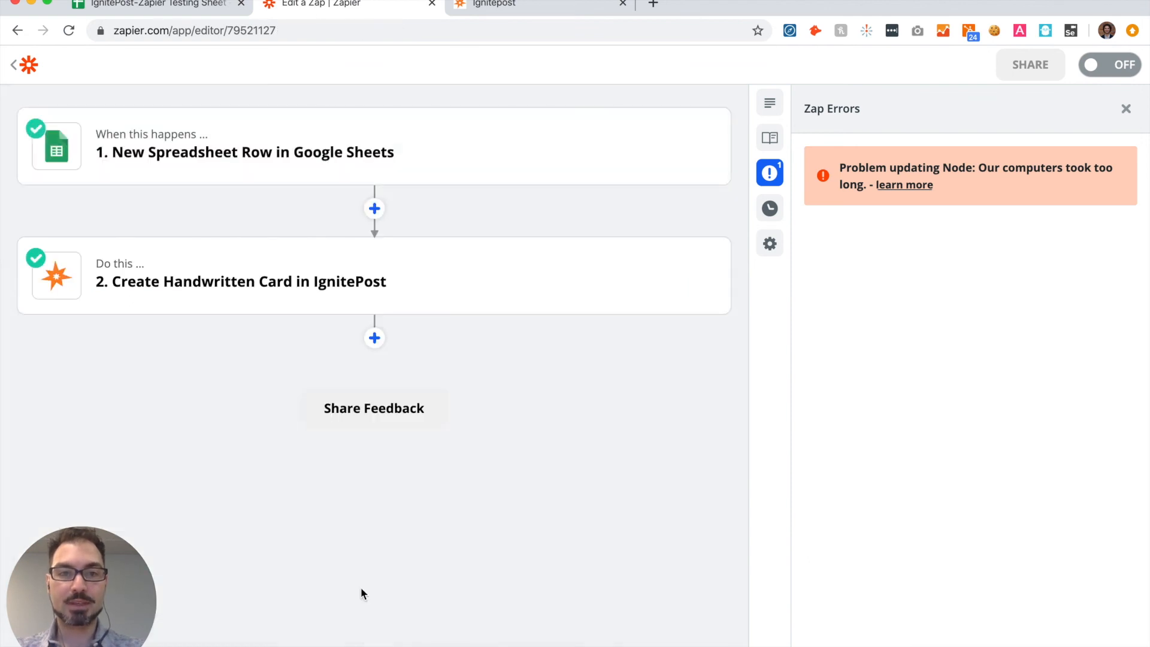
{"action": "left_click", "coordinate": [1126, 108]}
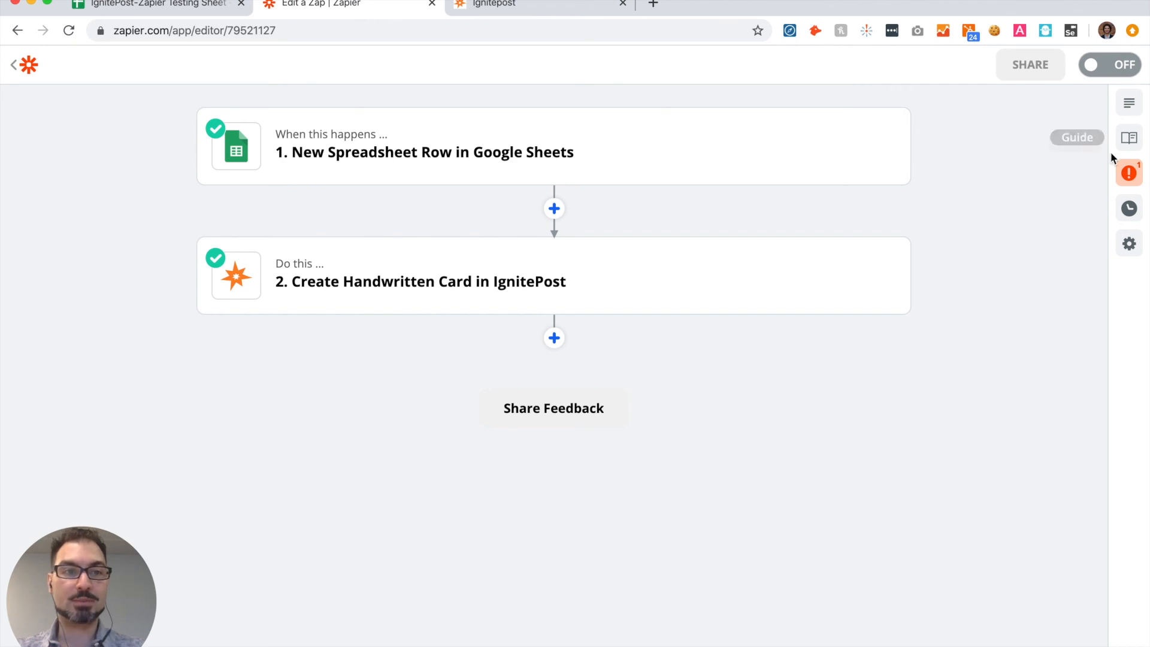
{"action": "left_click", "coordinate": [1112, 66]}
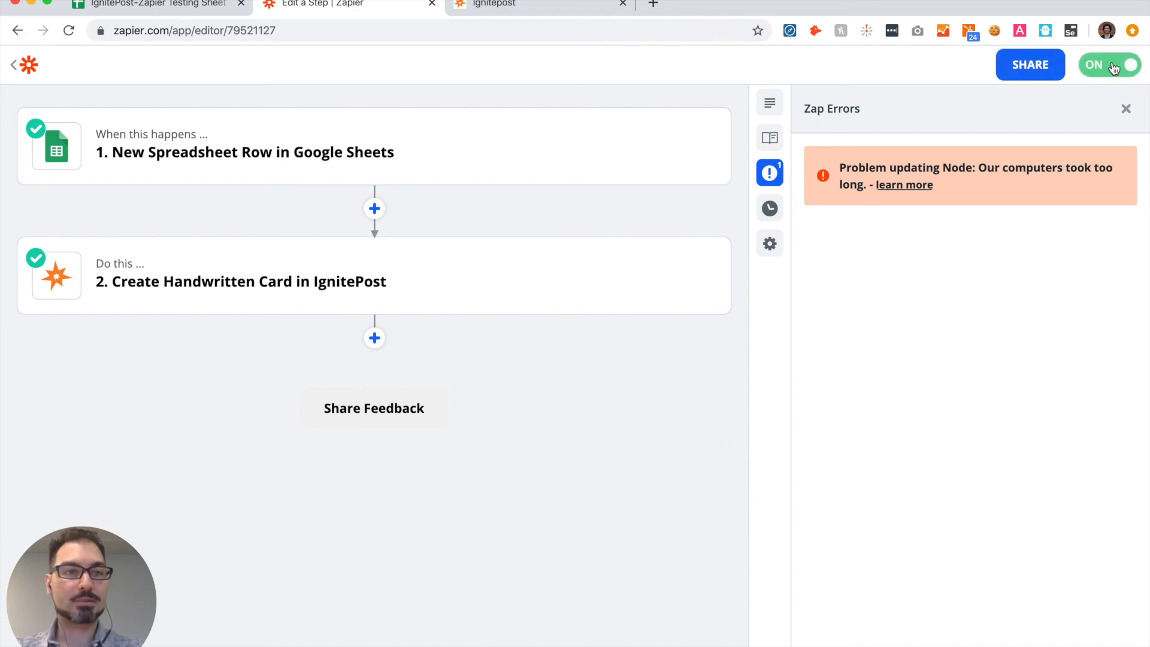
{"action": "left_click", "coordinate": [1126, 109]}
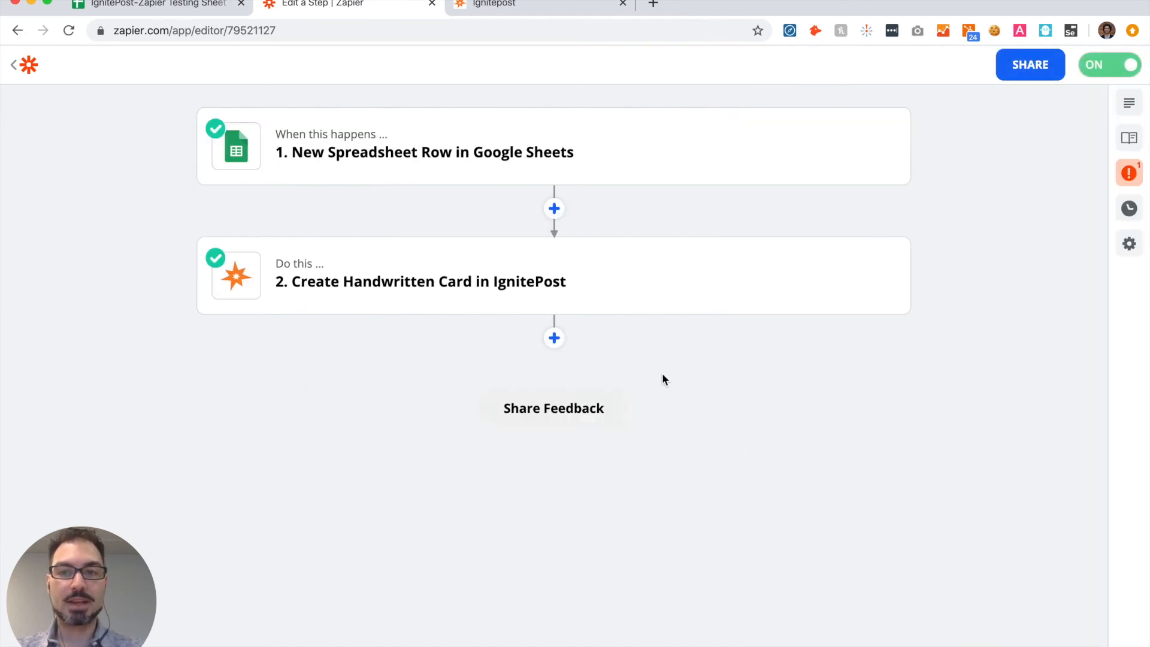
Step: Switch to the IgnitePost dashboard's API Keys page
{"action": "key", "text": "ctrl+Tab"}
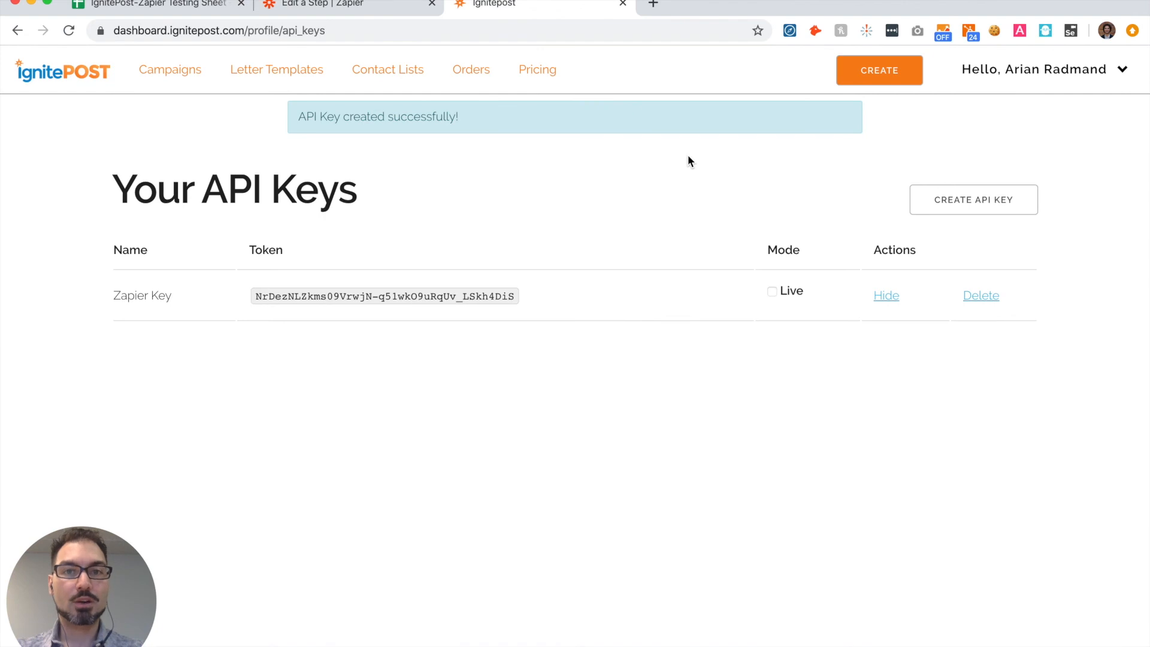